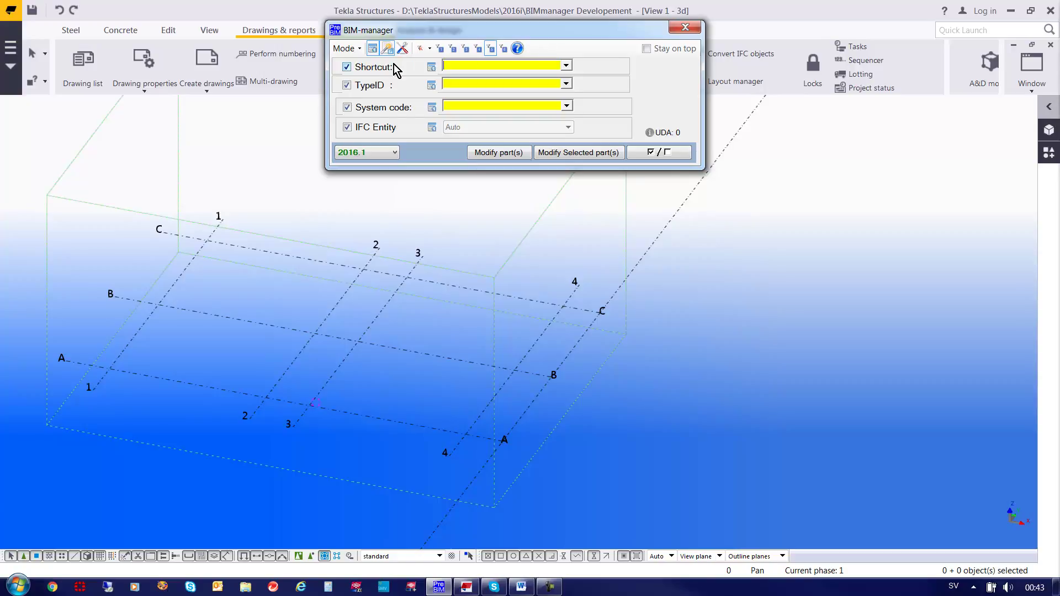
- Switch the dialog to BIM-manager Plus mode
{"action": "left_click", "coordinate": [347, 49]}
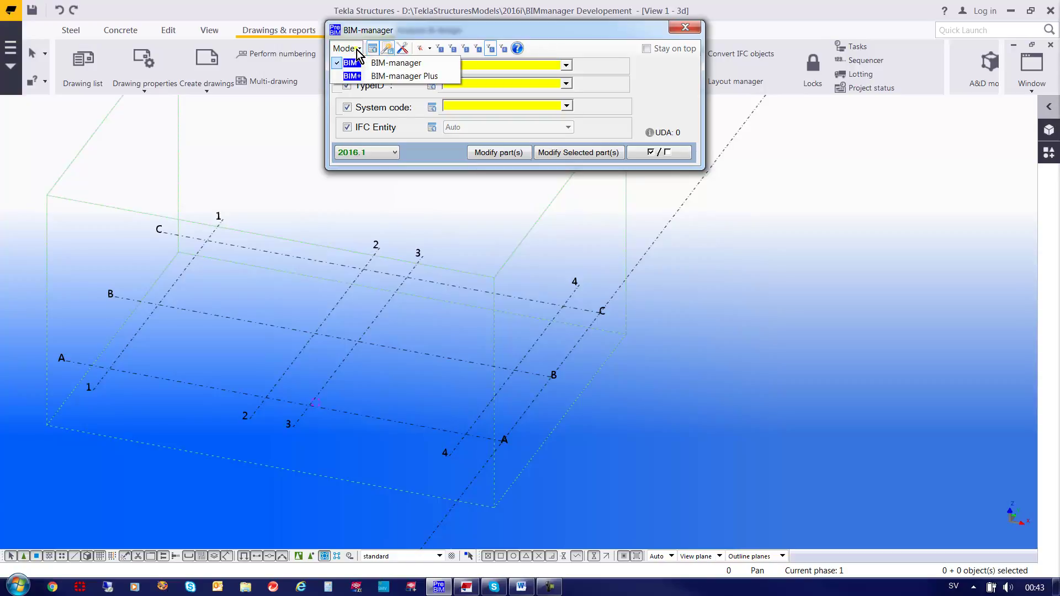
{"action": "left_click", "coordinate": [337, 77]}
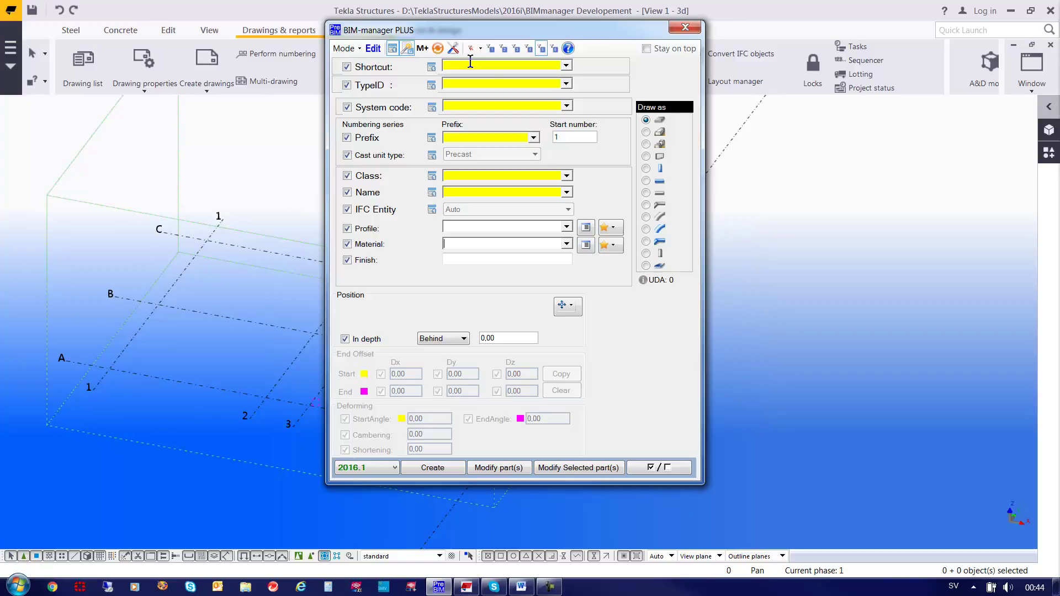
{"action": "left_click", "coordinate": [438, 49]}
{"action": "left_click", "coordinate": [436, 50]}
- Go through the Draw as part types one by one to compare the property fields each offers
{"action": "left_click", "coordinate": [646, 132]}
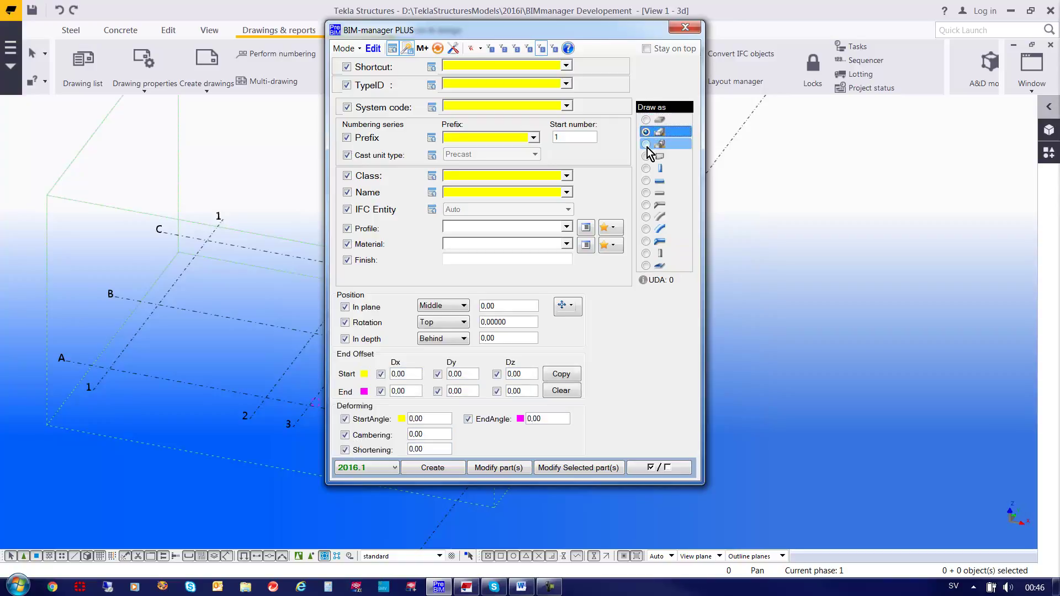
{"action": "left_click", "coordinate": [646, 145]}
{"action": "left_click", "coordinate": [646, 156]}
{"action": "left_click", "coordinate": [647, 169]}
{"action": "left_click", "coordinate": [648, 181]}
{"action": "left_click", "coordinate": [646, 195]}
{"action": "left_click", "coordinate": [648, 205]}
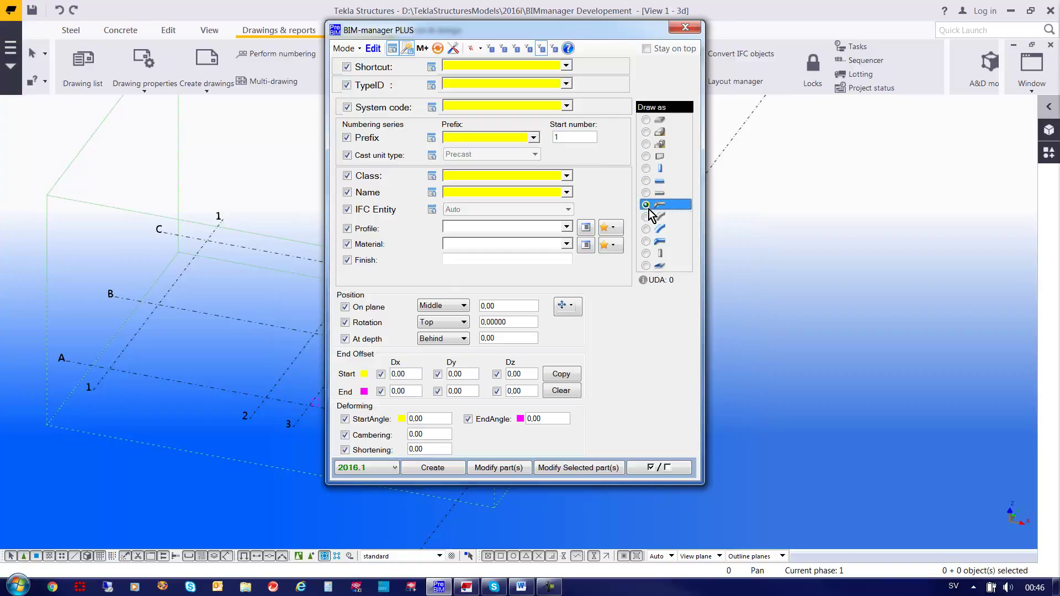
{"action": "left_click", "coordinate": [648, 217]}
{"action": "left_click", "coordinate": [645, 229]}
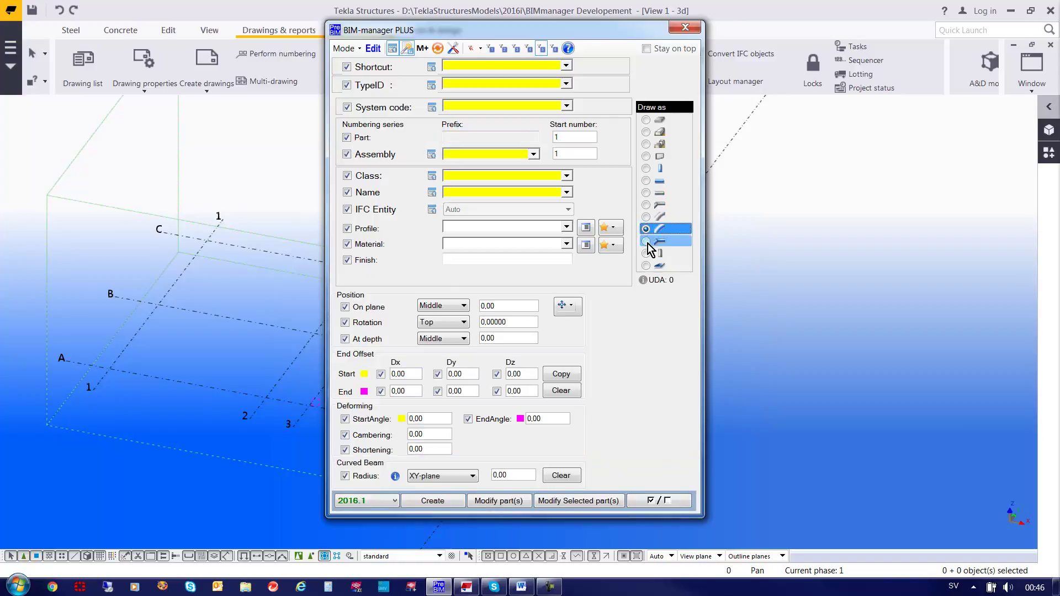
{"action": "left_click", "coordinate": [646, 242]}
{"action": "left_click", "coordinate": [646, 253]}
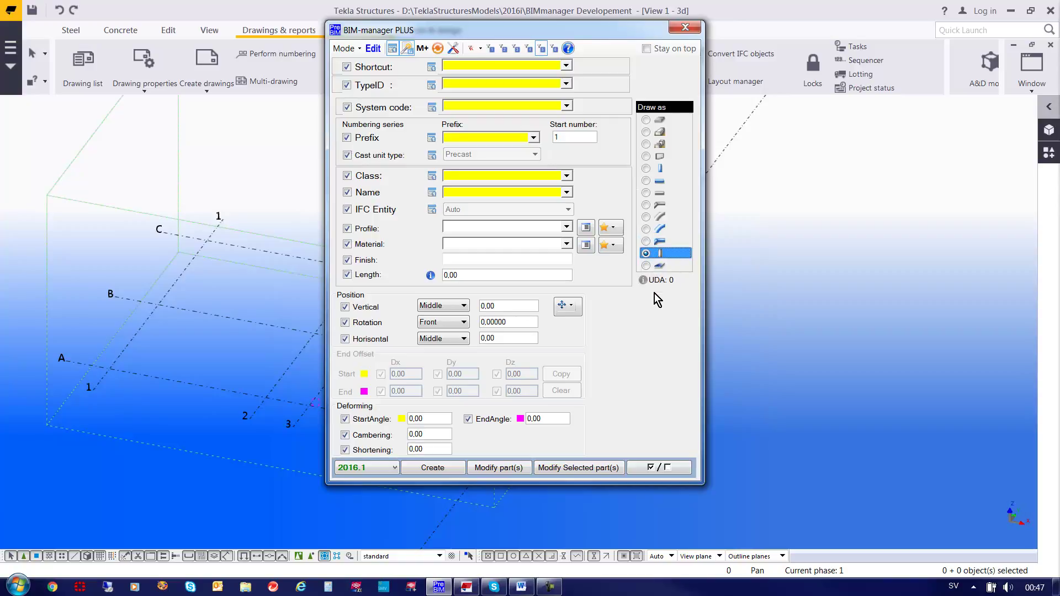
- Browse the list of available system codes with their classes, prefixes, names and materials
{"action": "left_click", "coordinate": [471, 48]}
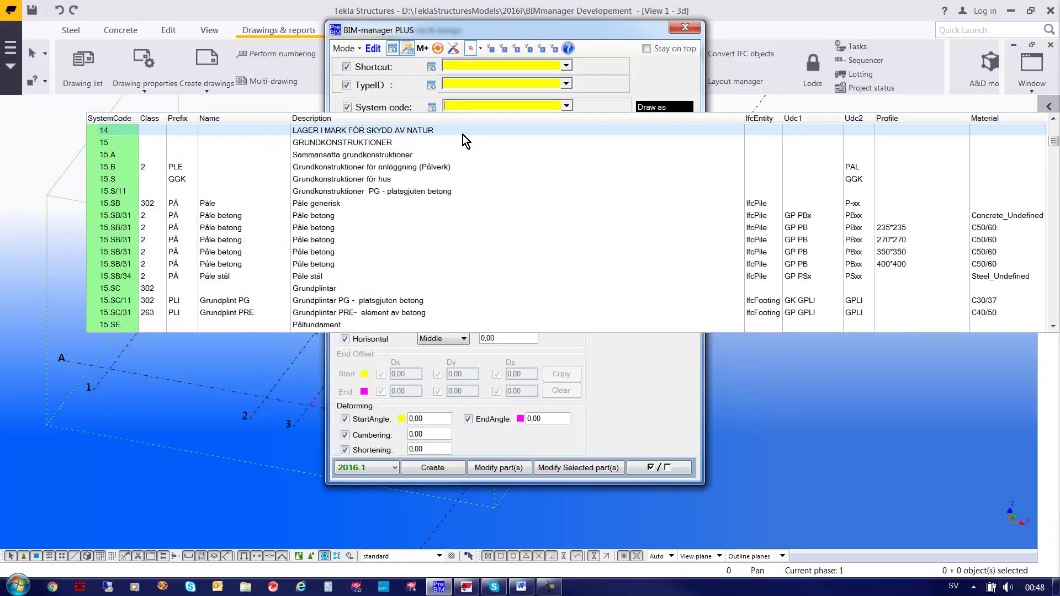
{"action": "scroll", "coordinate": [463, 135], "scroll_direction": "down", "scroll_amount": 20}
{"action": "scroll", "coordinate": [463, 135], "scroll_direction": "down", "scroll_amount": 10}
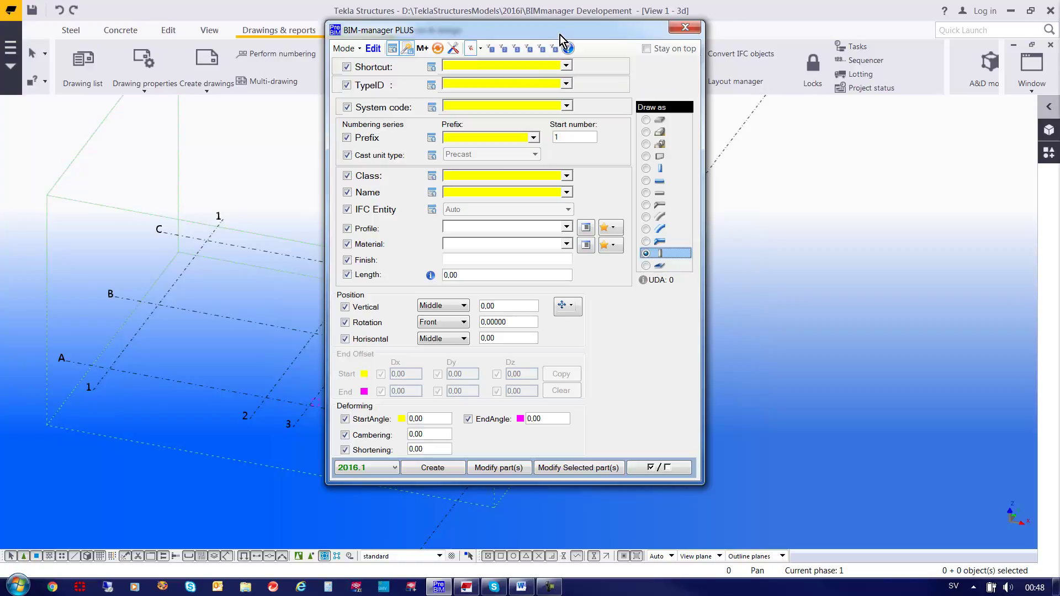
- Place the BIM-manager dialog clear of the grid and load the Pålfundament PG definition by searching its name for "PåLf"
{"action": "left_click_drag", "start_coordinate": [555, 31], "coordinate": [886, 92]}
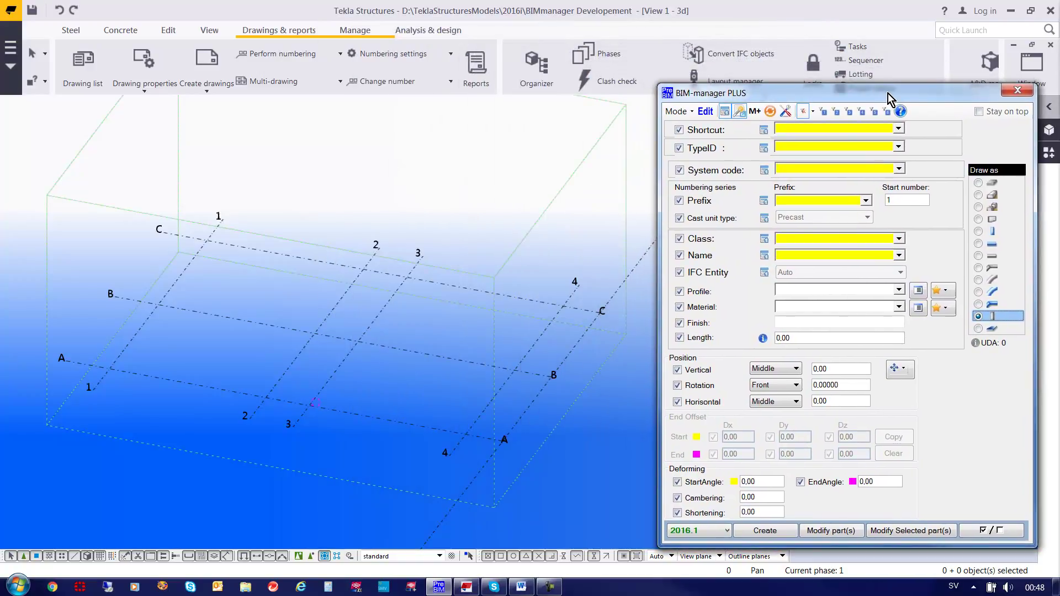
{"action": "left_click", "coordinate": [874, 113]}
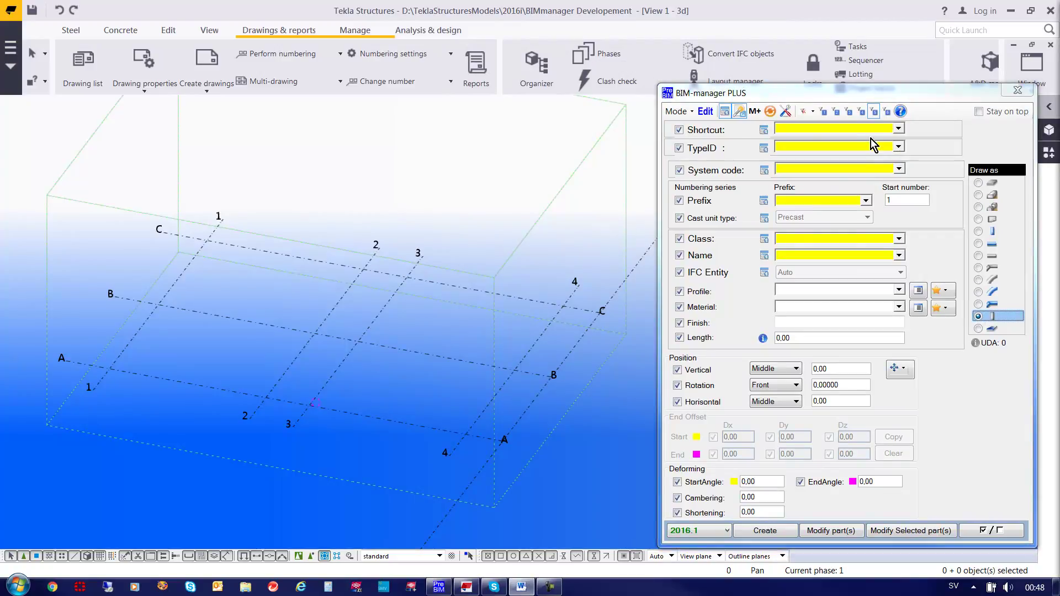
{"action": "left_click", "coordinate": [788, 252]}
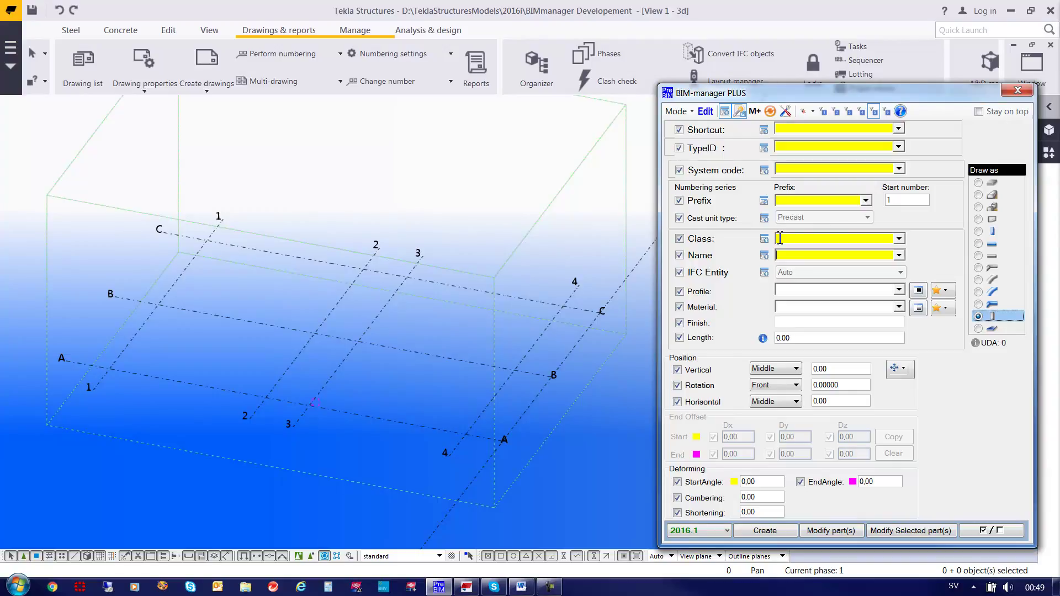
{"action": "type", "text": "PåLf"}
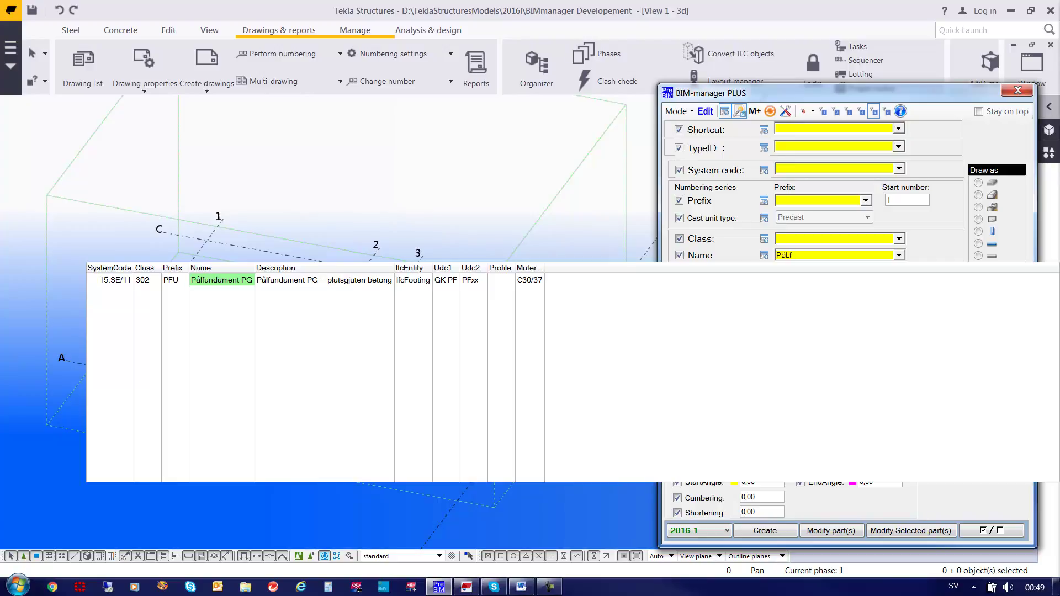
{"action": "key", "text": "Return"}
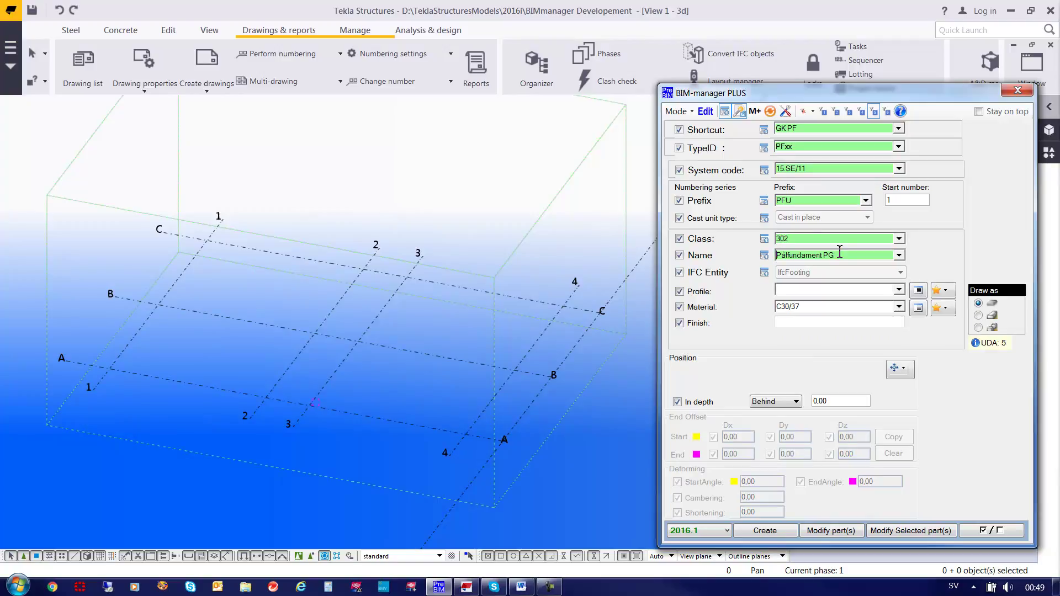
{"action": "mouse_move", "coordinate": [992, 343]}
- Create a Pålfundament PG drawn as a pad footing at grid A/1 with profile 1500*1500, material C30/37 and length -800
{"action": "left_click", "coordinate": [979, 328]}
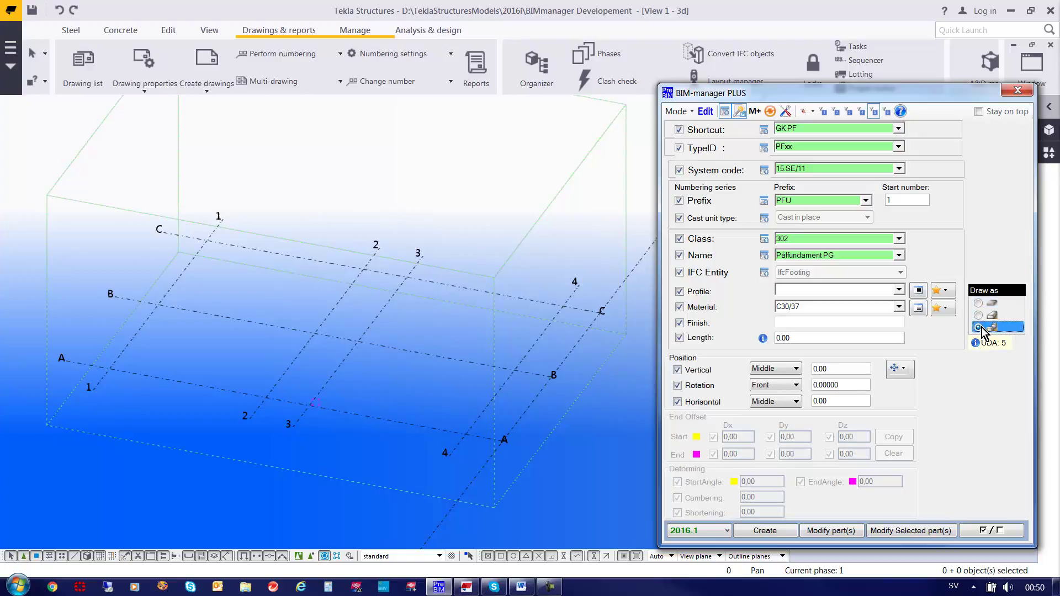
{"action": "left_click", "coordinate": [804, 291]}
{"action": "type", "text": "1500*1500"}
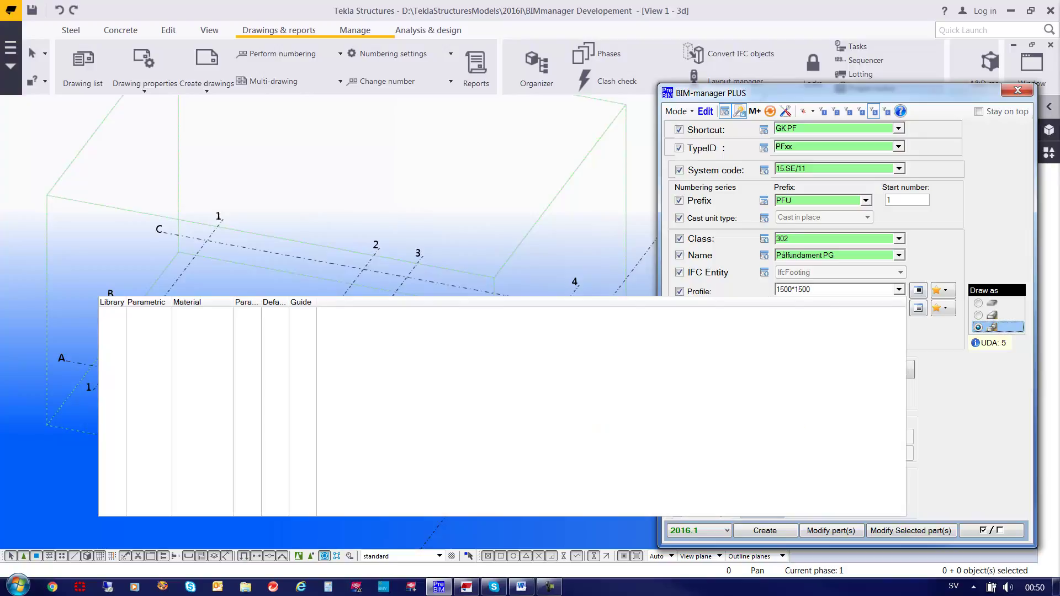
{"action": "key", "text": "Tab"}
{"action": "type", "text": "c3"}
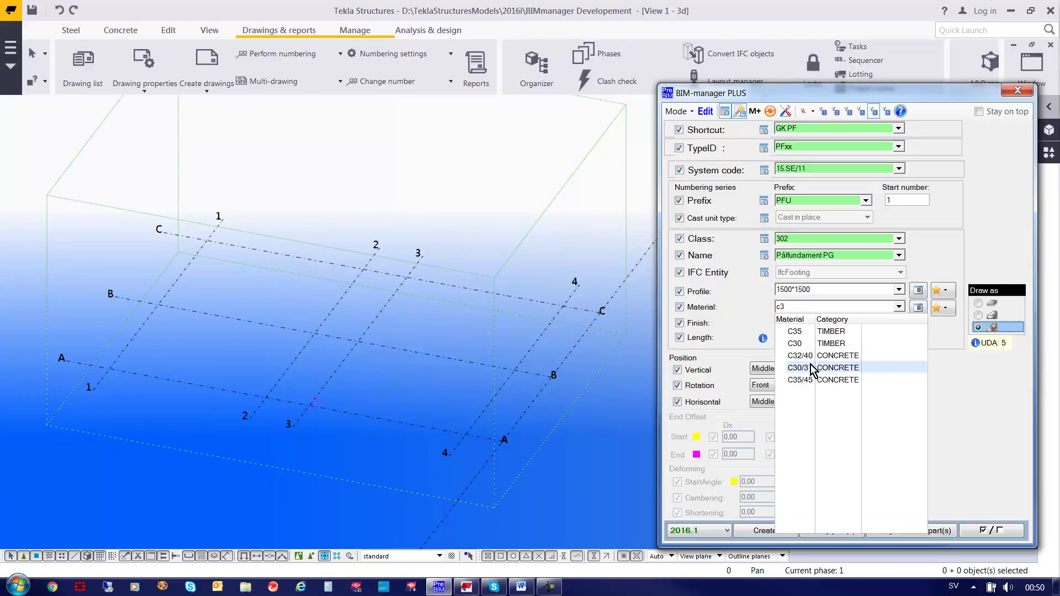
{"action": "left_click", "coordinate": [814, 367]}
{"action": "left_click", "coordinate": [799, 338]}
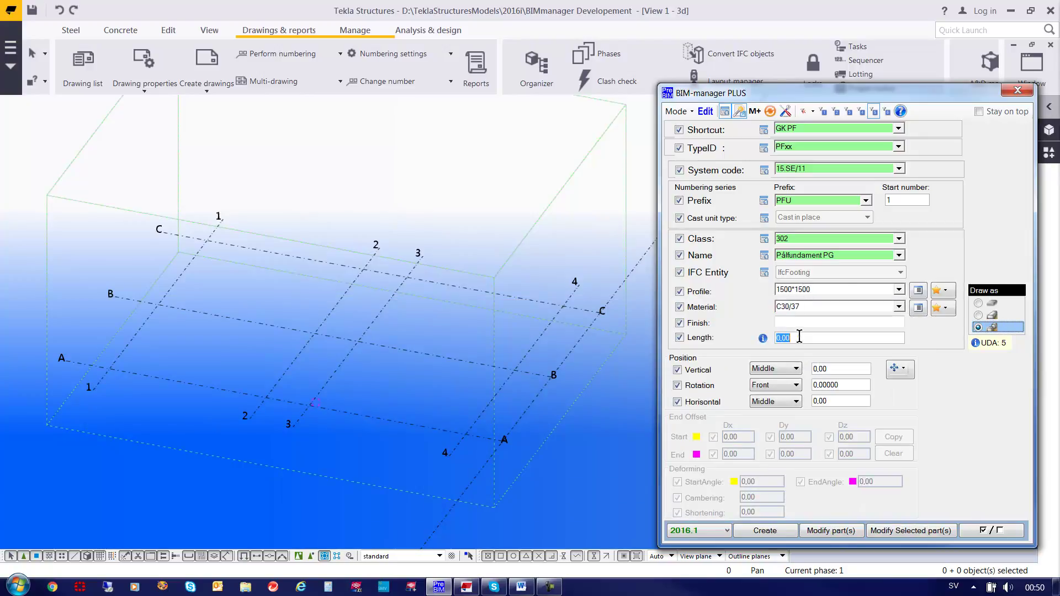
{"action": "type", "text": "-800"}
{"action": "left_click", "coordinate": [762, 531]}
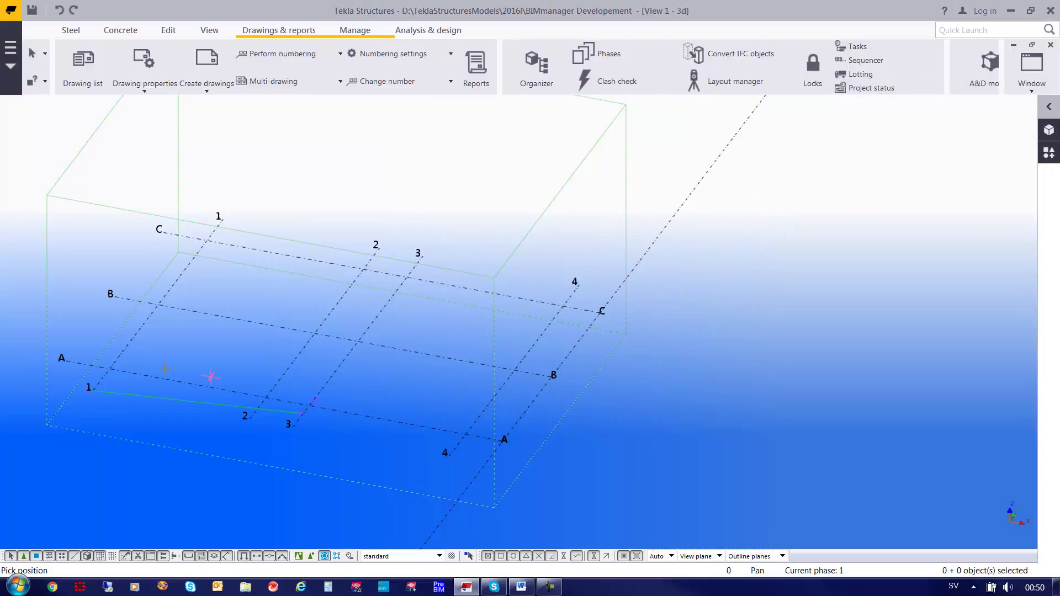
{"action": "left_click", "coordinate": [112, 369]}
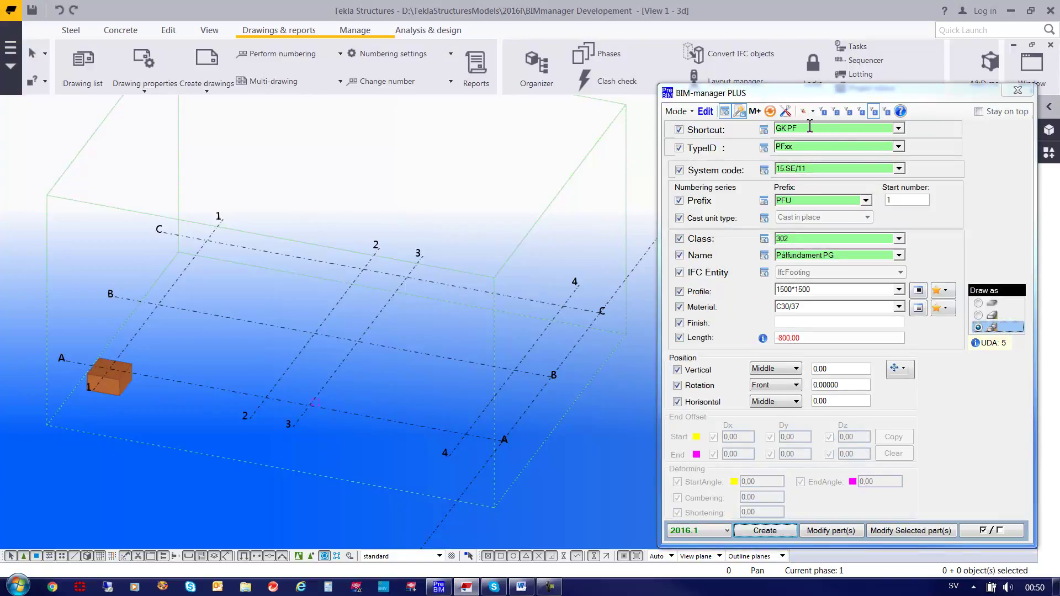
- Load the Påle betong concrete pile definition by searching the shortcut for "gp pb"
{"action": "left_click", "coordinate": [810, 127]}
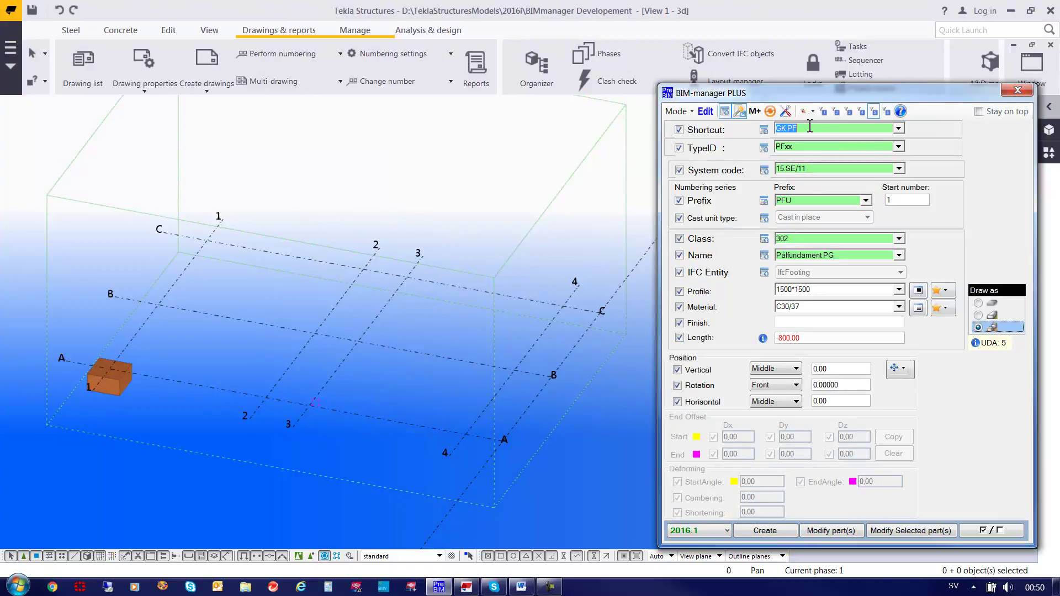
{"action": "type", "text": "gp pb"}
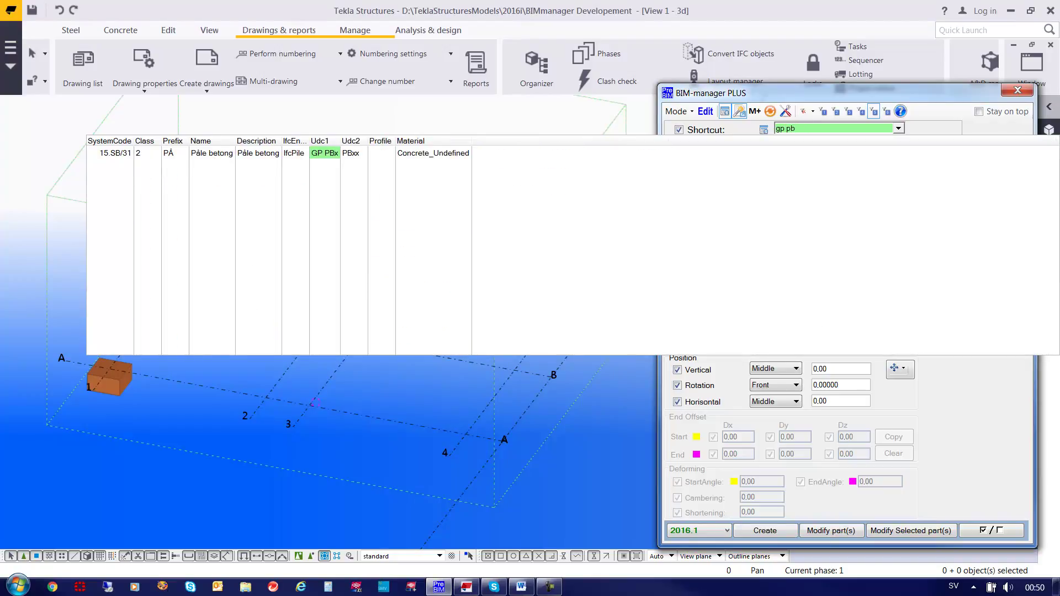
{"action": "key", "text": "Return"}
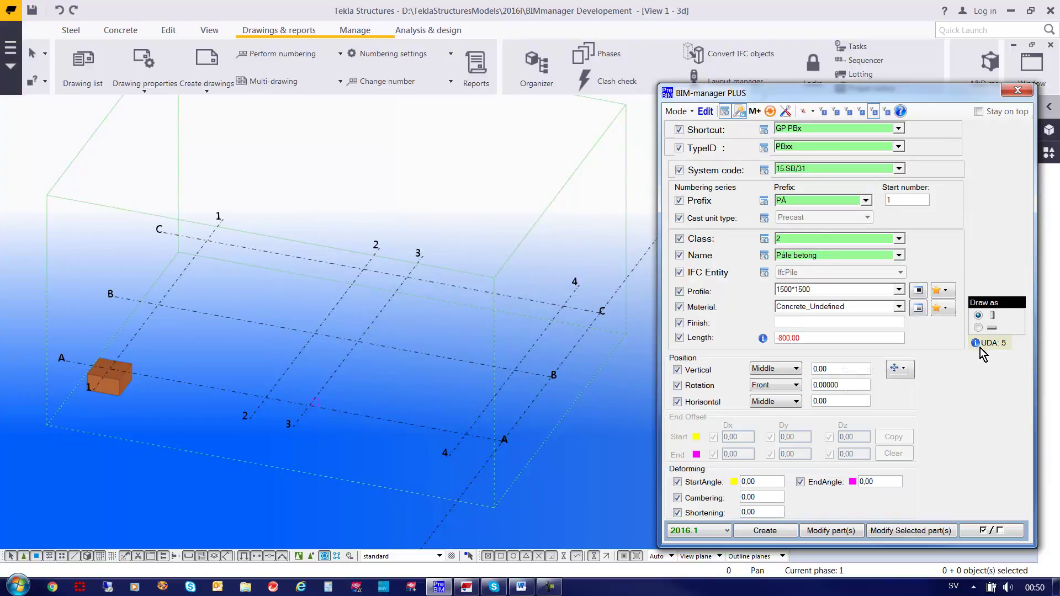
{"action": "mouse_move", "coordinate": [980, 349]}
- Set the pile's profile to 235*235, material to C50/60 and length to -5000
{"action": "left_click", "coordinate": [817, 289]}
{"action": "type", "text": "235*235"}
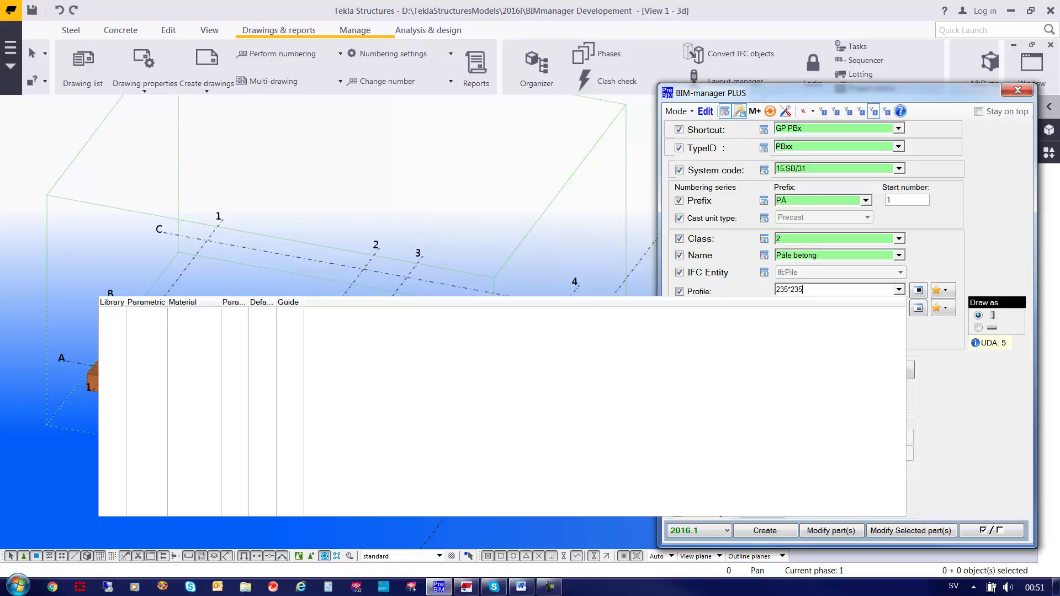
{"action": "key", "text": "Tab"}
{"action": "type", "text": "C50/60"}
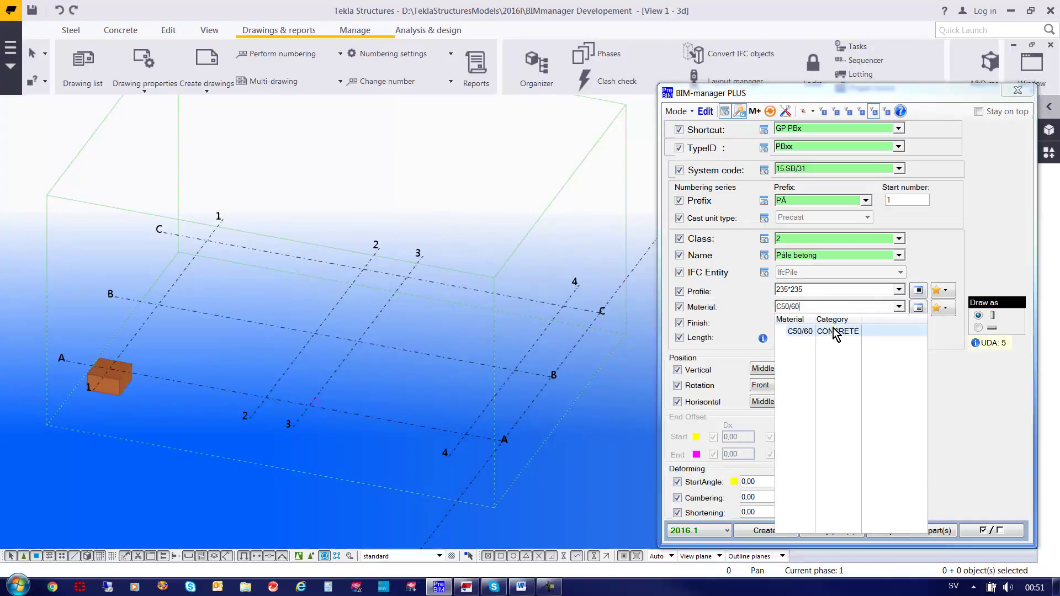
{"action": "left_click", "coordinate": [833, 329]}
{"action": "left_click", "coordinate": [823, 338]}
{"action": "type", "text": "-5000"}
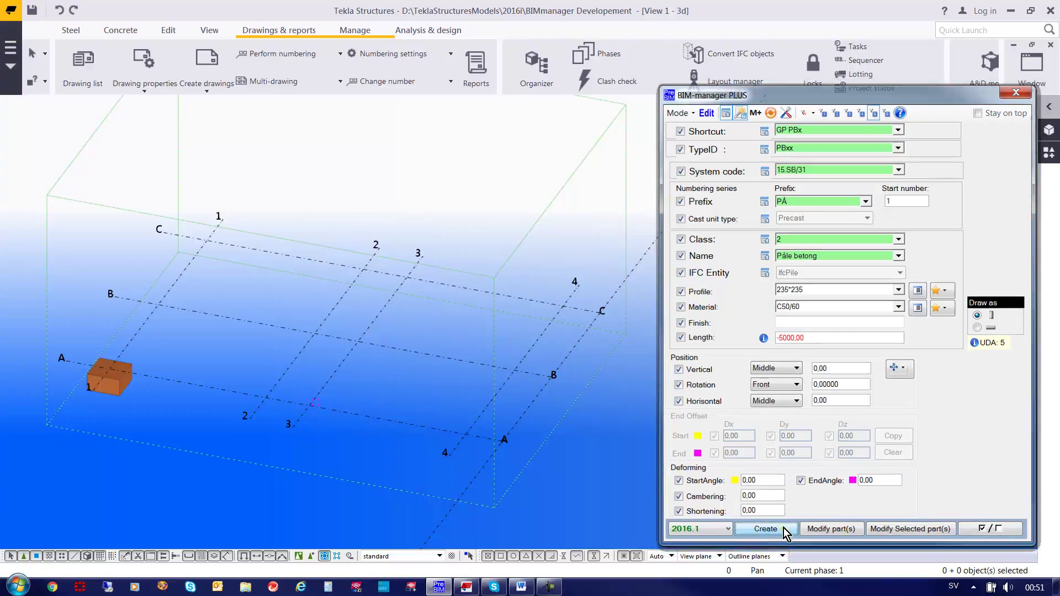
- Create two concrete piles under the front side of the footing using numeric locations 300,300,100 and -300,300,100
{"action": "left_click", "coordinate": [765, 529]}
{"action": "type", "text": "300,300,100"}
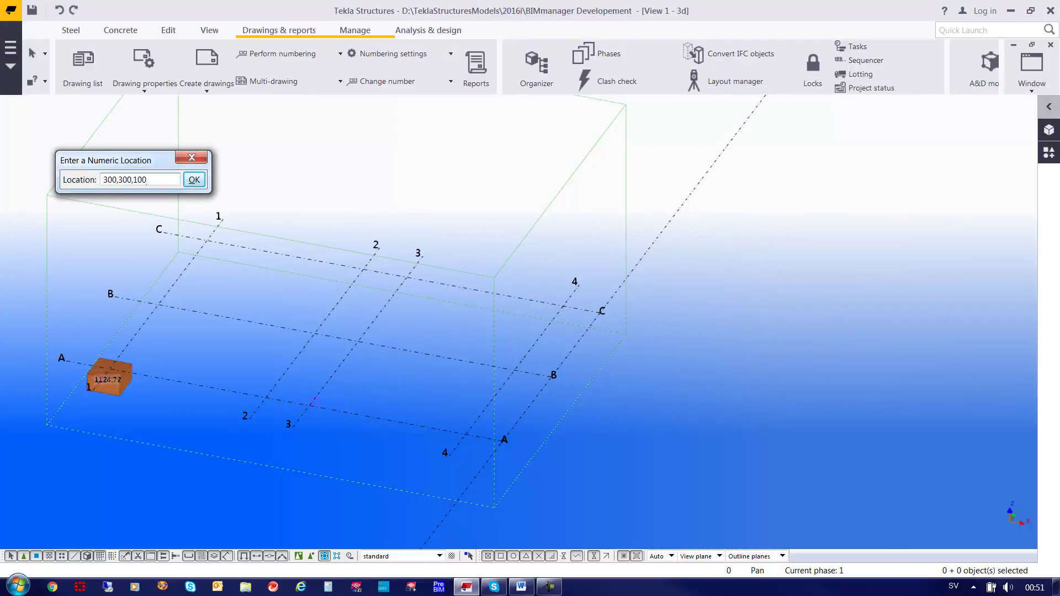
{"action": "key", "text": "Return"}
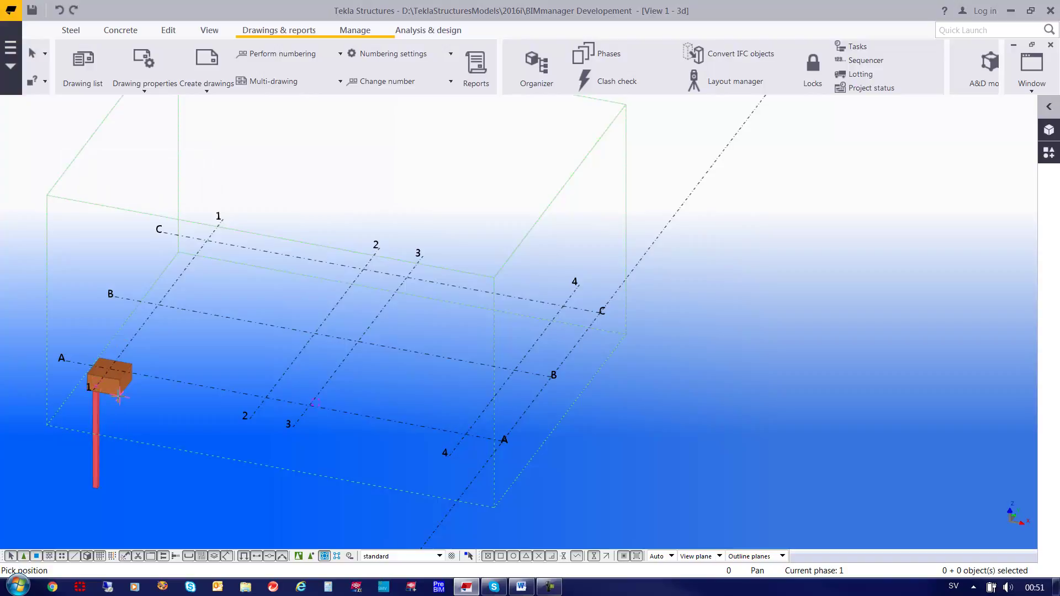
{"action": "type", "text": "-300,300,100"}
{"action": "key", "text": "Return"}
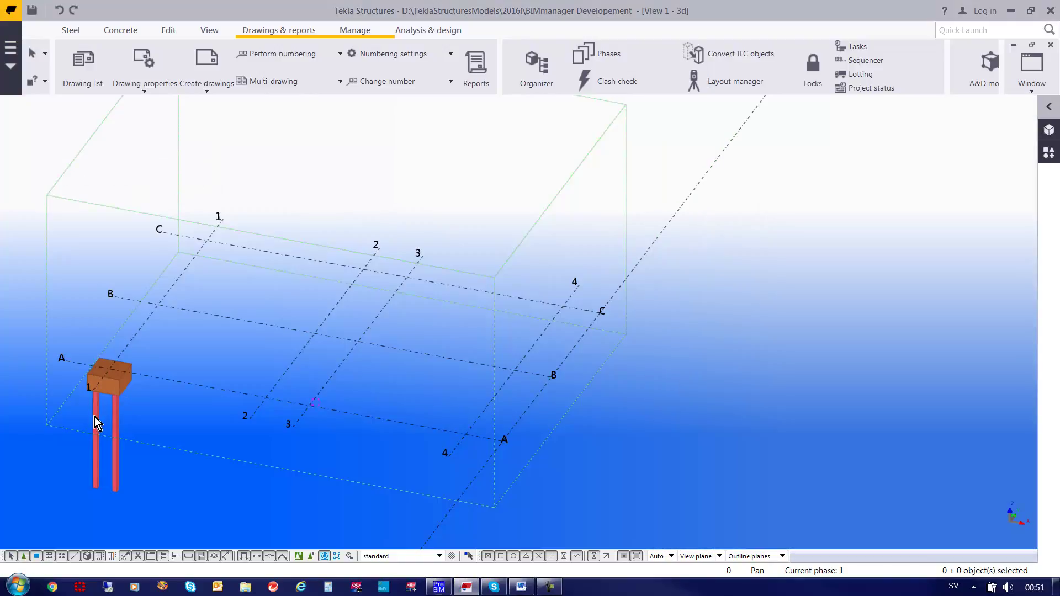
- Copy the two front piles 600 mm towards the rear side of the footing
{"action": "left_click", "coordinate": [94, 416]}
{"action": "left_click", "coordinate": [114, 413], "text": "shift"}
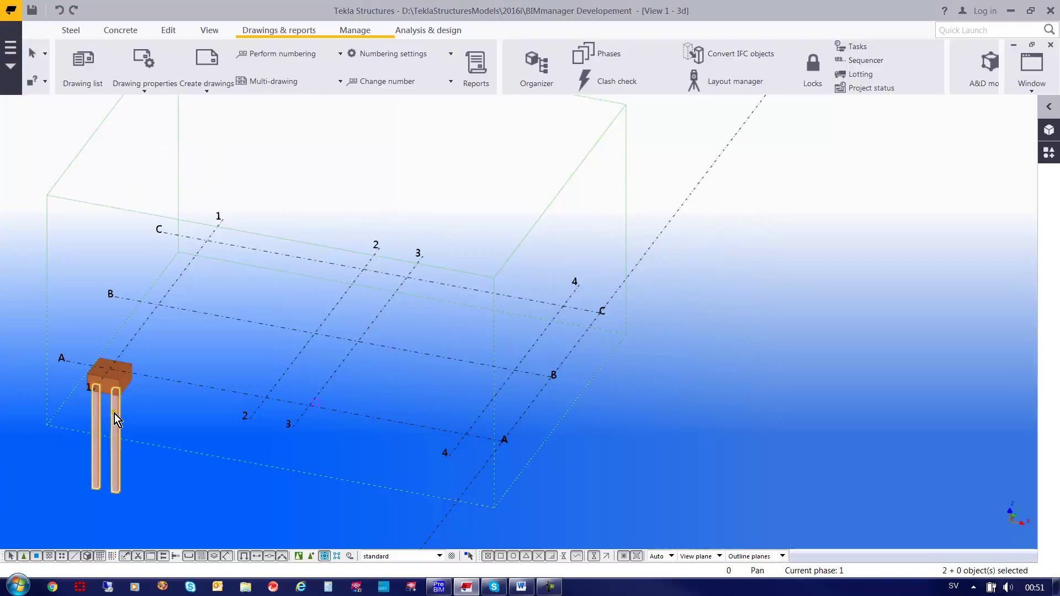
{"action": "right_click", "coordinate": [114, 413]}
{"action": "left_click", "coordinate": [150, 228]}
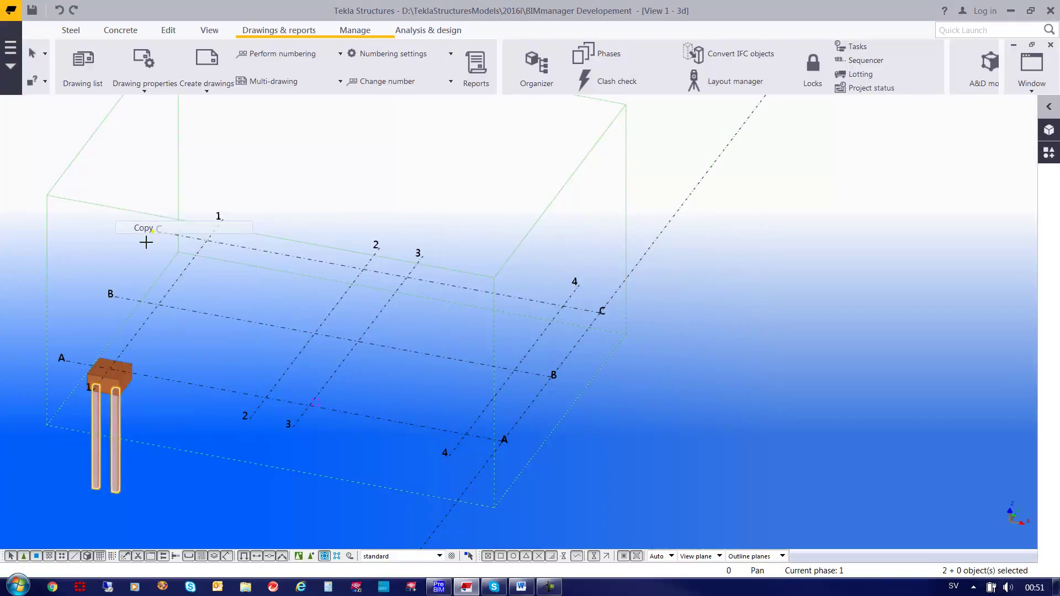
{"action": "left_click", "coordinate": [118, 383]}
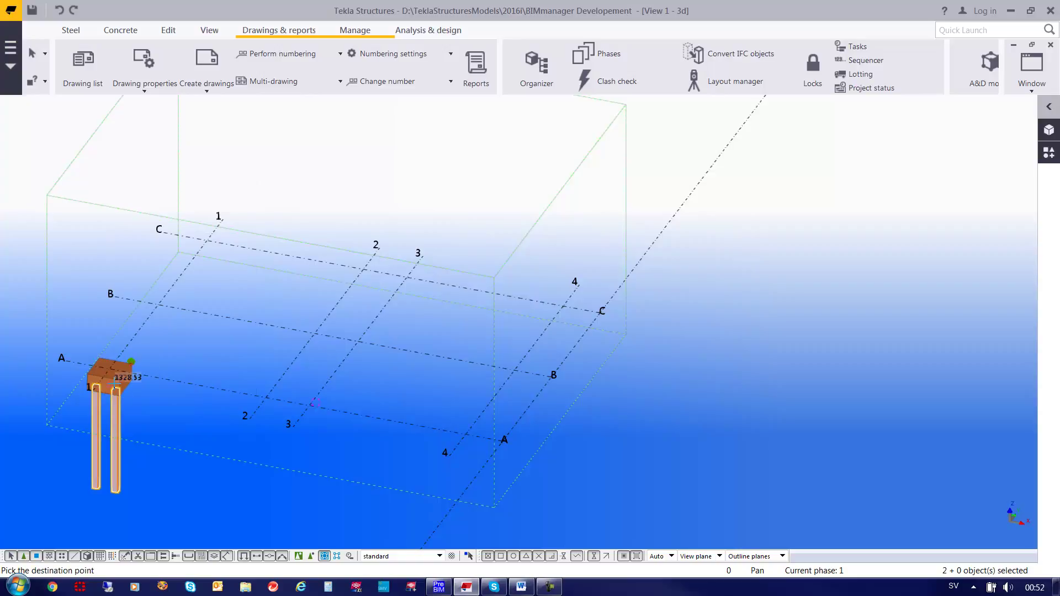
{"action": "type", "text": "600"}
{"action": "key", "text": "Return"}
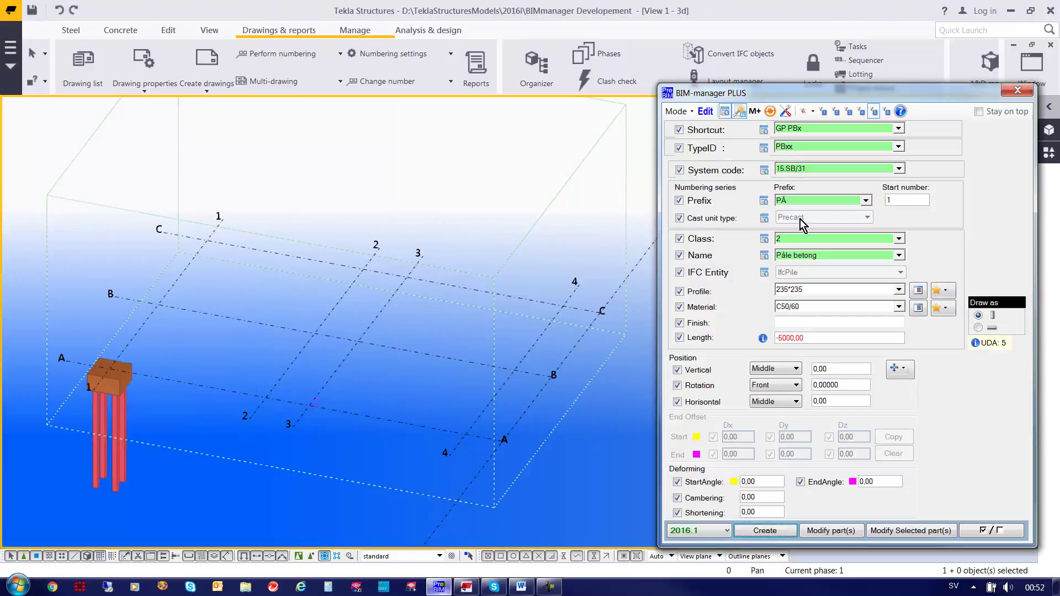
- Load the Fundament PG definition by filtering on class 302
{"action": "double_click", "coordinate": [801, 240]}
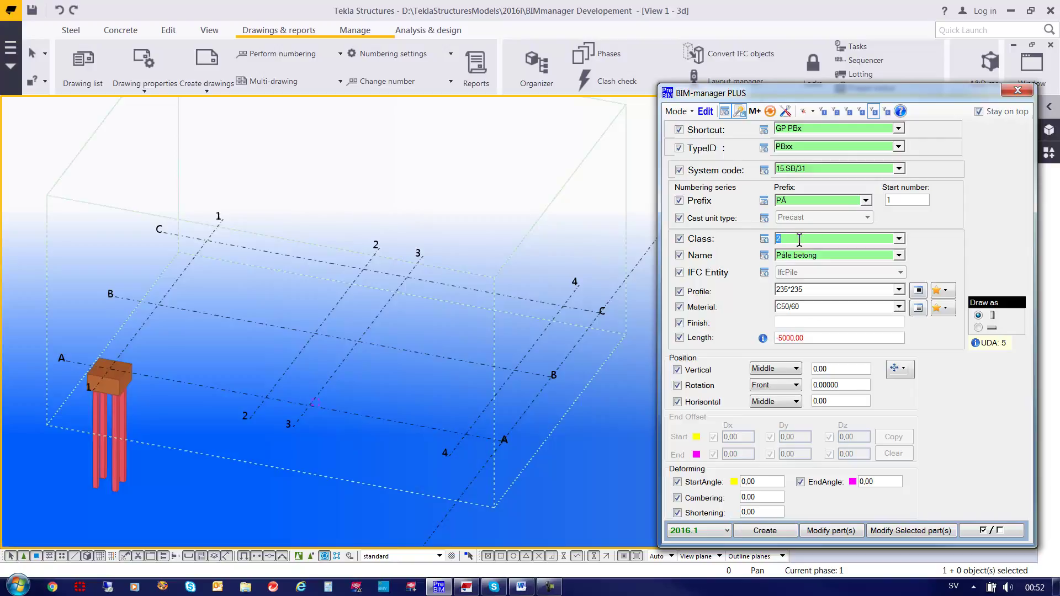
{"action": "type", "text": "302"}
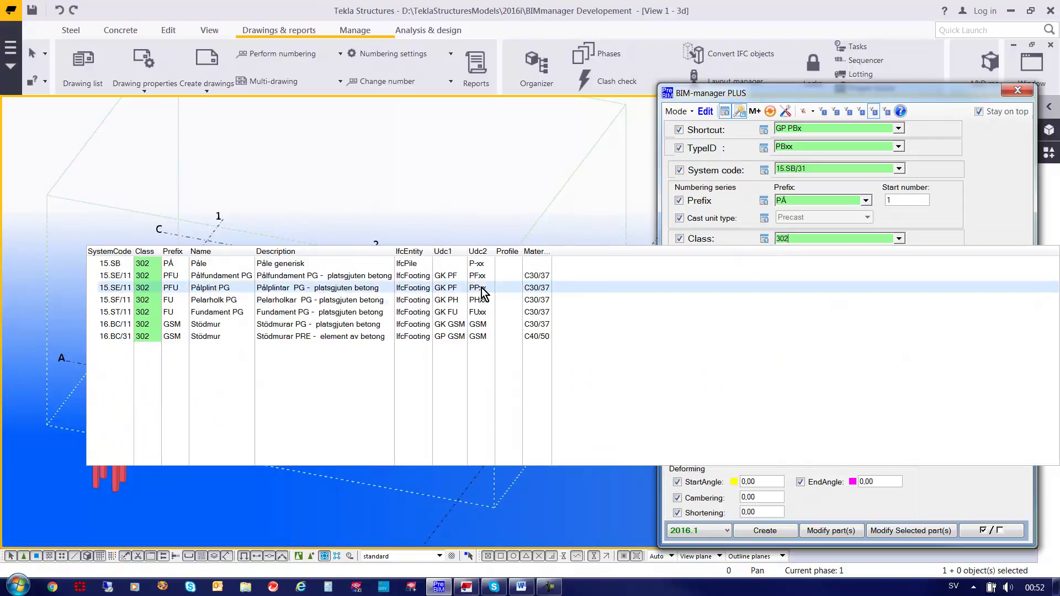
{"action": "left_click", "coordinate": [281, 313]}
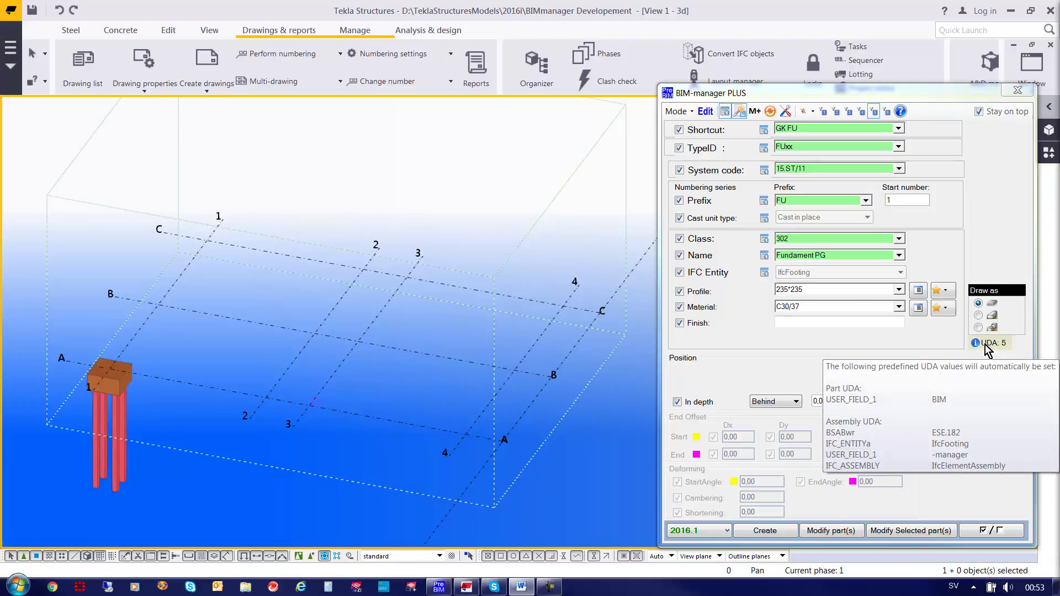
- Set Fundament PG to be drawn as a pad footing with profile 1400*1400, material C30/37 and length -400
{"action": "left_click", "coordinate": [978, 327]}
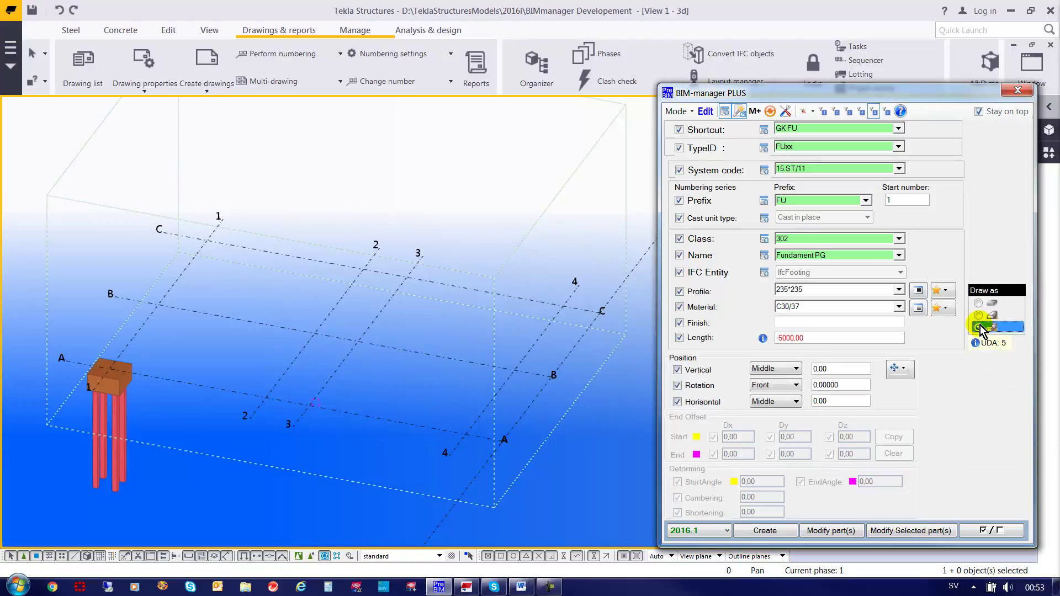
{"action": "double_click", "coordinate": [795, 289]}
{"action": "type", "text": "1400*1400"}
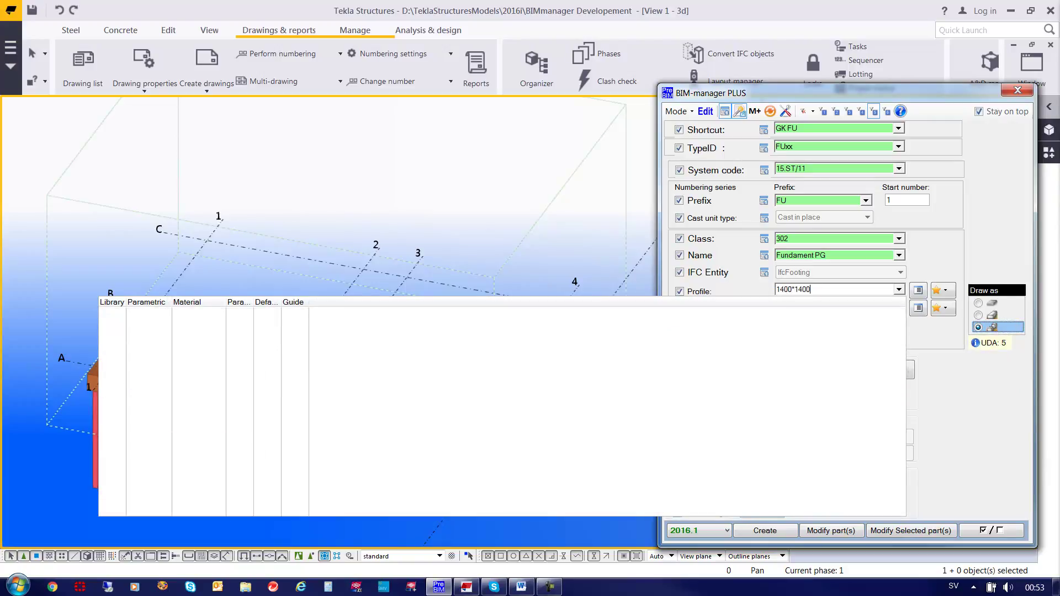
{"action": "key", "text": "Tab"}
{"action": "type", "text": "c3"}
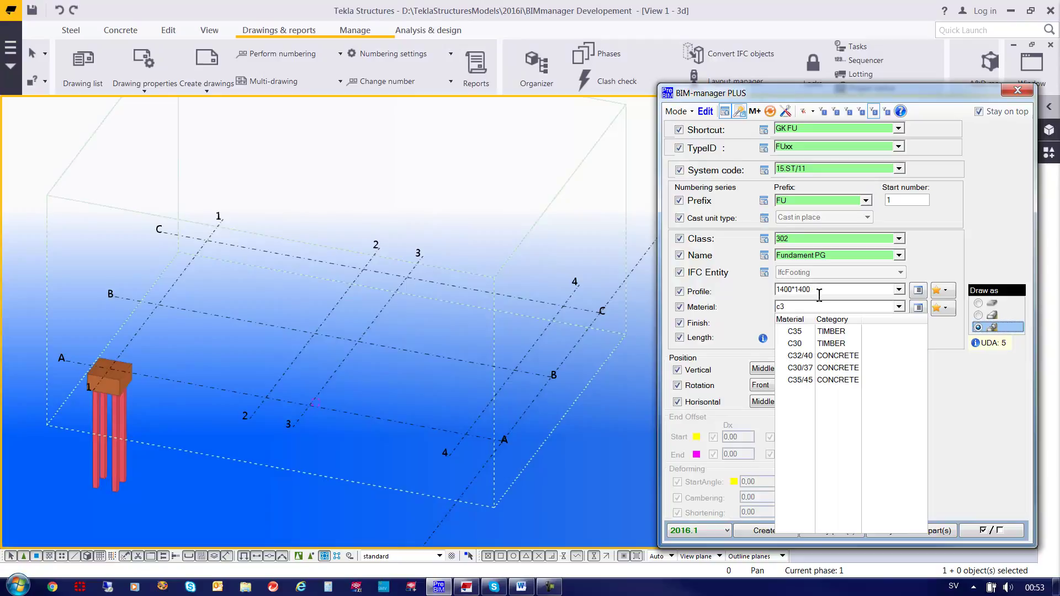
{"action": "left_click", "coordinate": [835, 367]}
{"action": "left_click", "coordinate": [806, 340]}
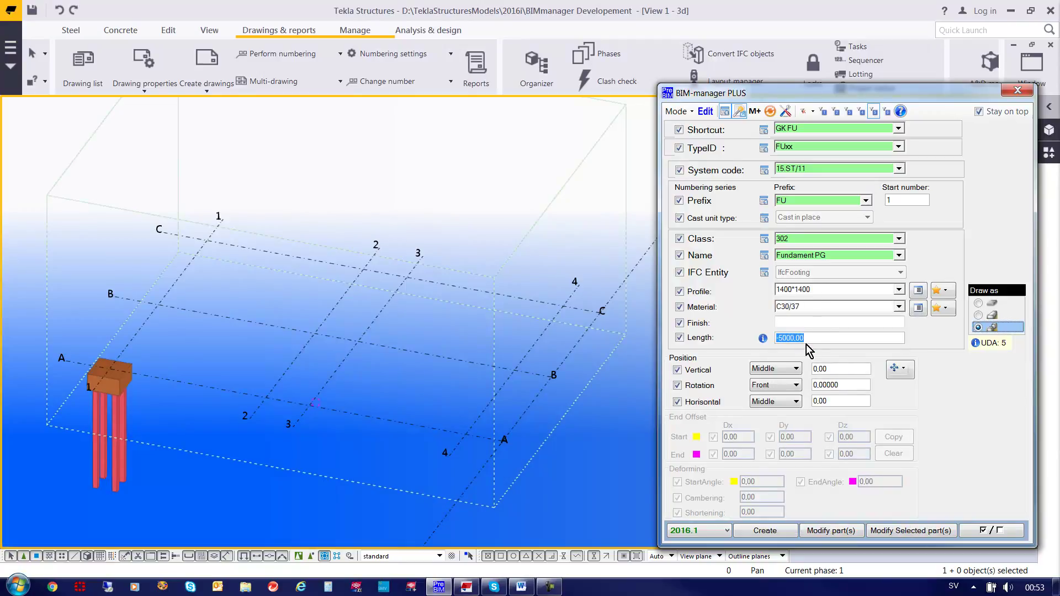
- Create two pad footings at the grid intersections B-1 and C-1
{"action": "left_click", "coordinate": [765, 530]}
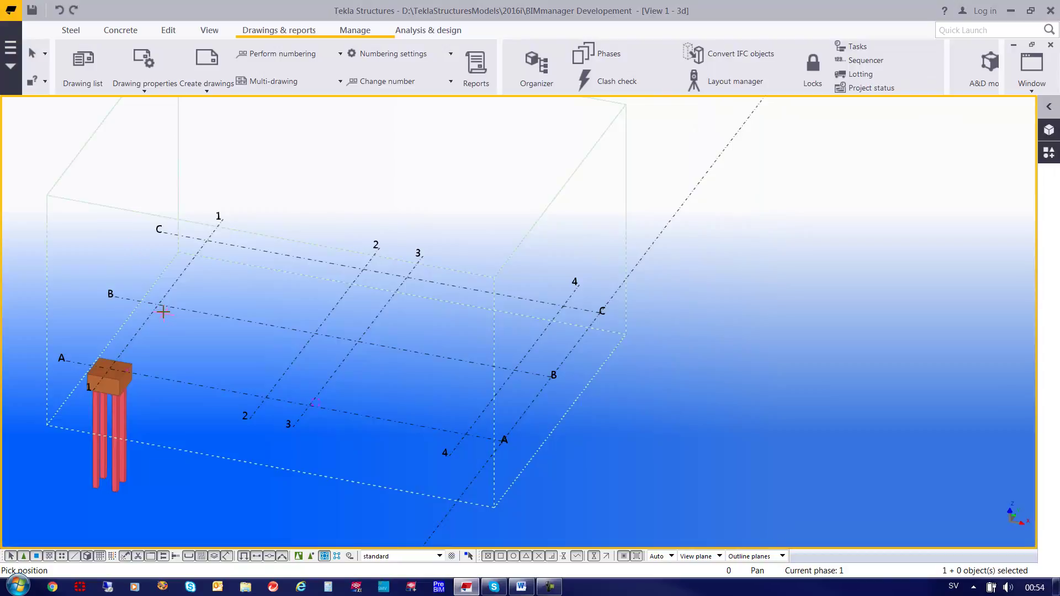
{"action": "left_click", "coordinate": [159, 305]}
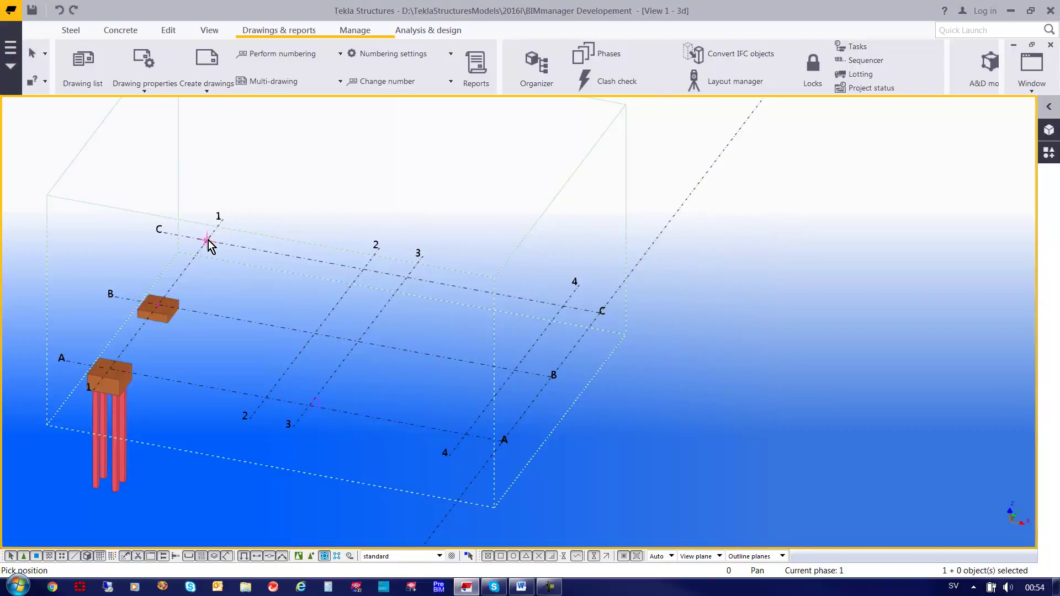
{"action": "left_click", "coordinate": [208, 235]}
{"action": "key", "text": "Escape"}
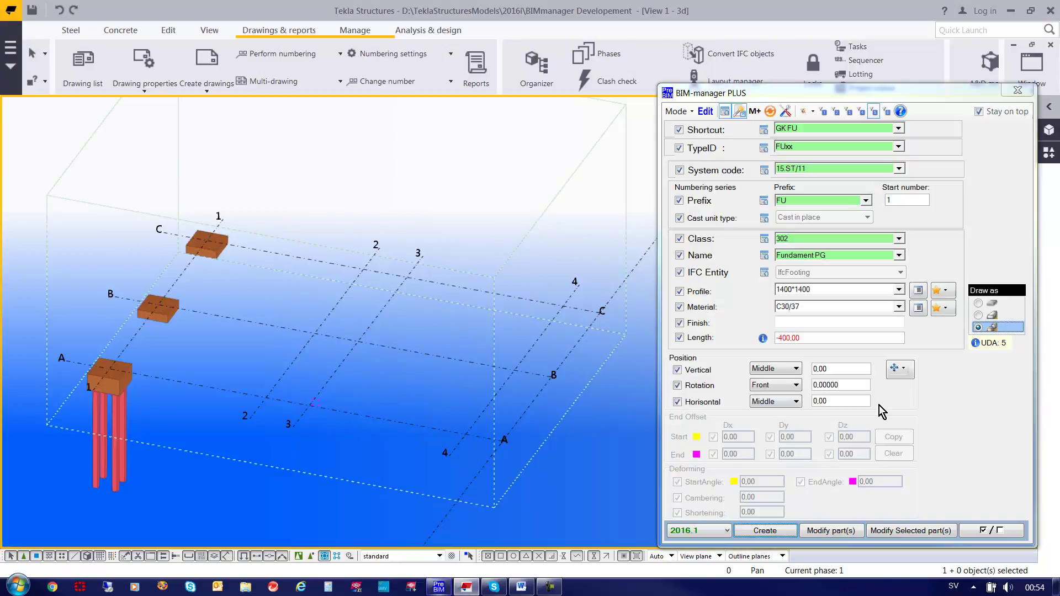
- Create a Fundament PG strip footing with profile 1200*300 along grid line 2, spanning from the A side to the C side
{"action": "left_click", "coordinate": [978, 315]}
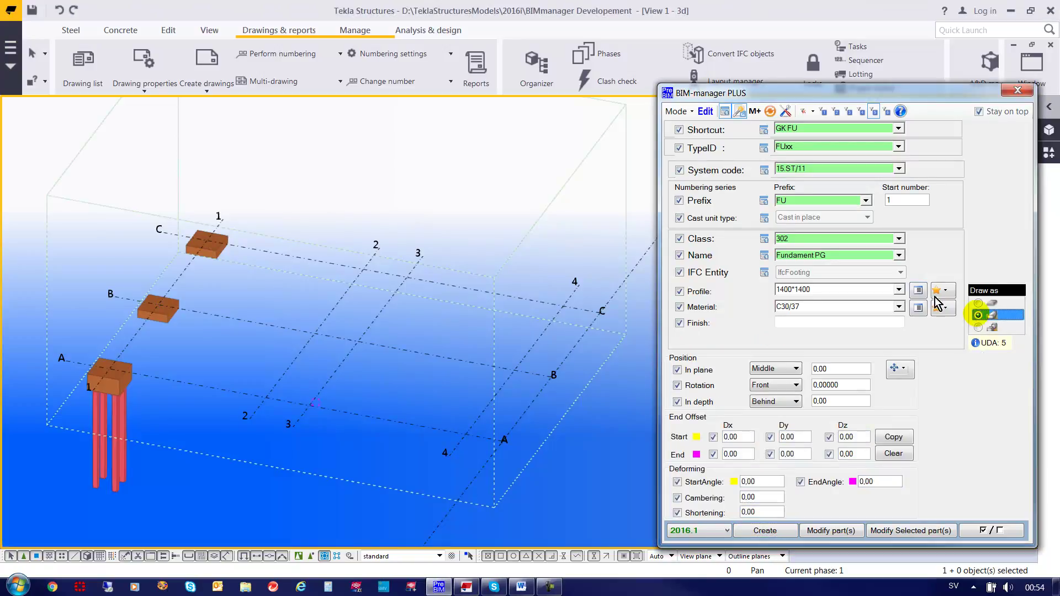
{"action": "double_click", "coordinate": [822, 289]}
{"action": "type", "text": "1200*300"}
{"action": "key", "text": "Tab"}
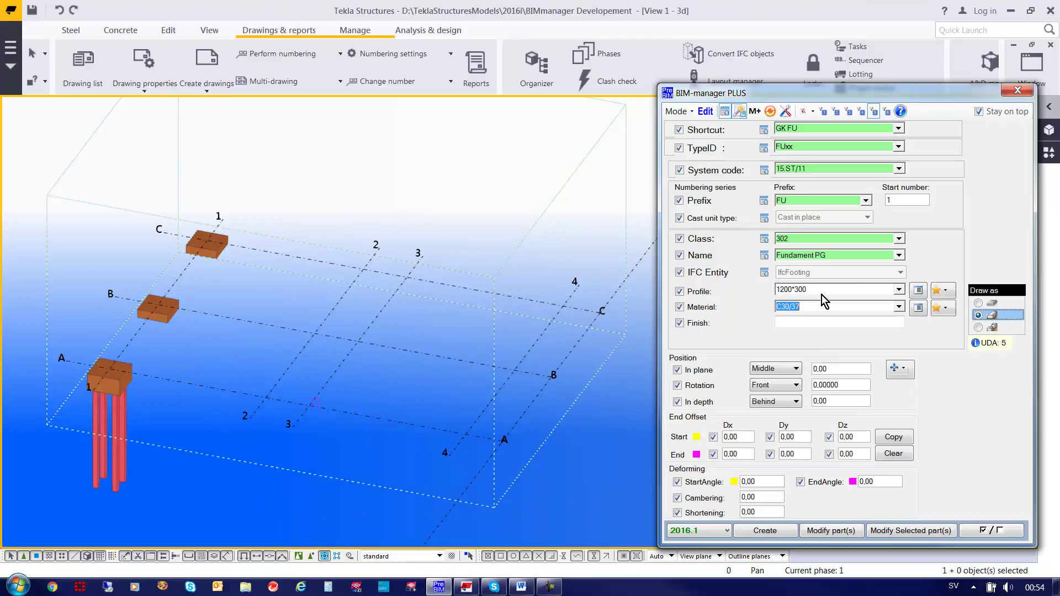
{"action": "left_click", "coordinate": [773, 531]}
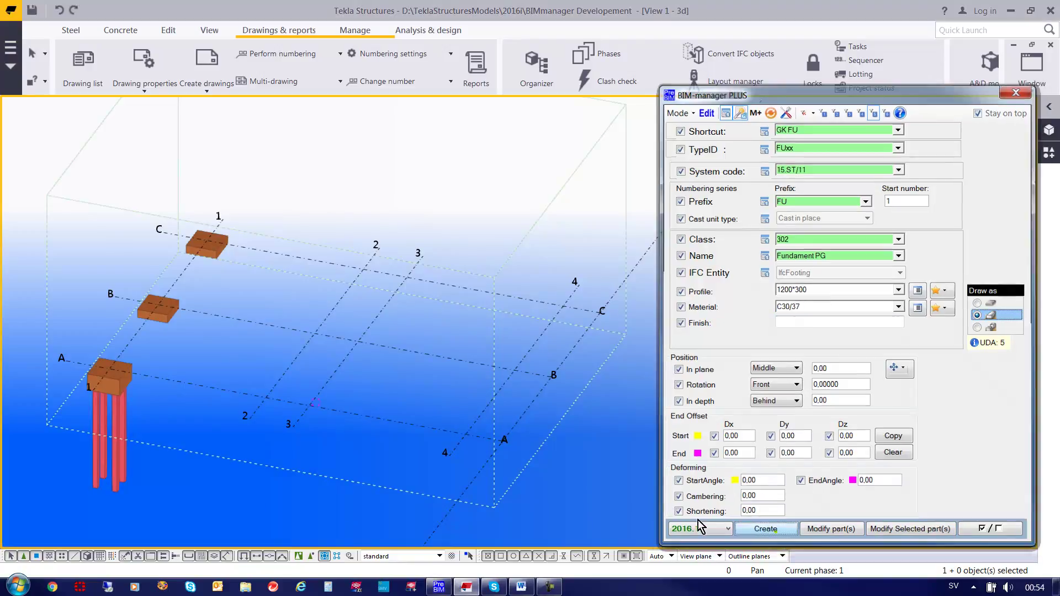
{"action": "left_click", "coordinate": [257, 409]}
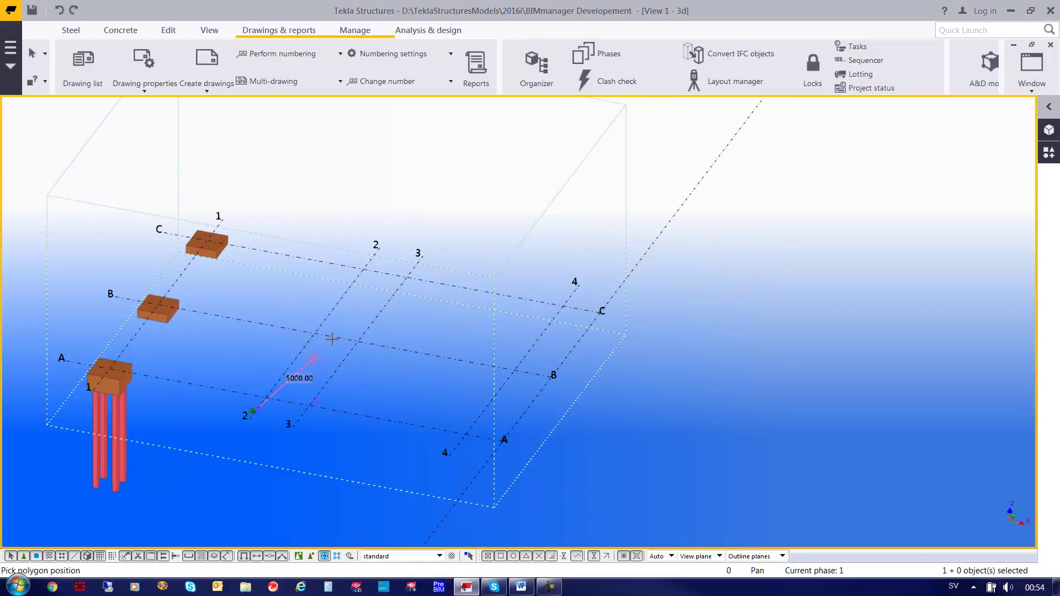
{"action": "left_click", "coordinate": [374, 263]}
{"action": "middle_click", "coordinate": [374, 264]}
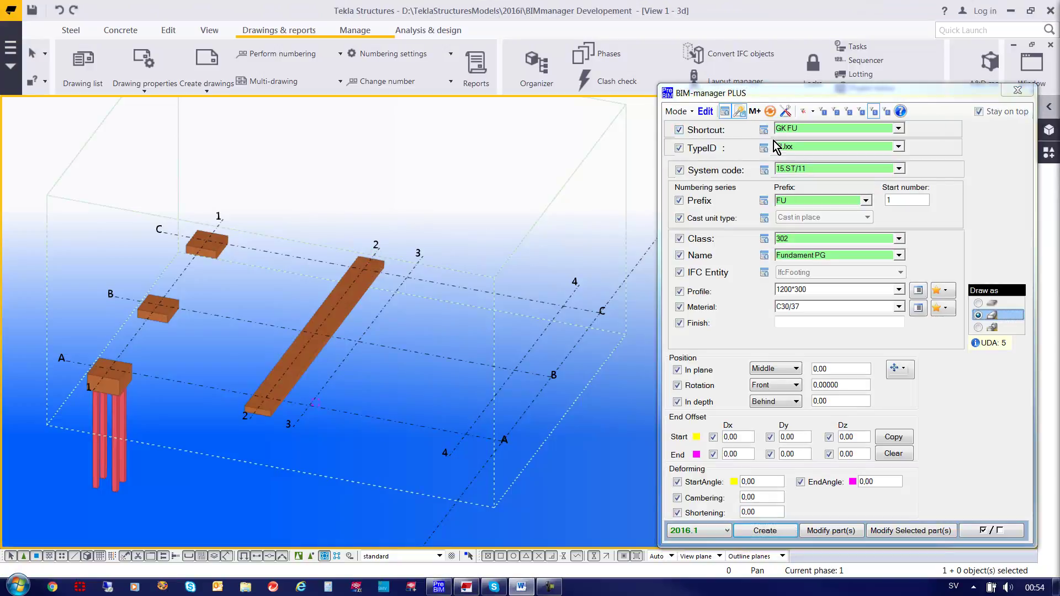
- Load the Stålpelare steel column definition by its type ID SPxx
{"action": "double_click", "coordinate": [792, 148]}
{"action": "type", "text": "sp"}
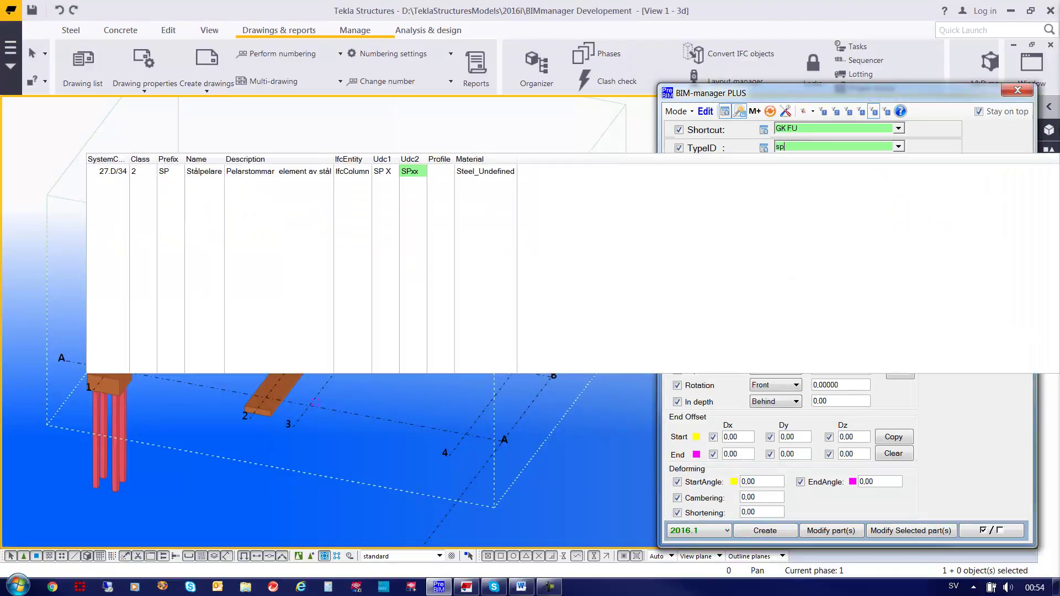
{"action": "key", "text": "Return"}
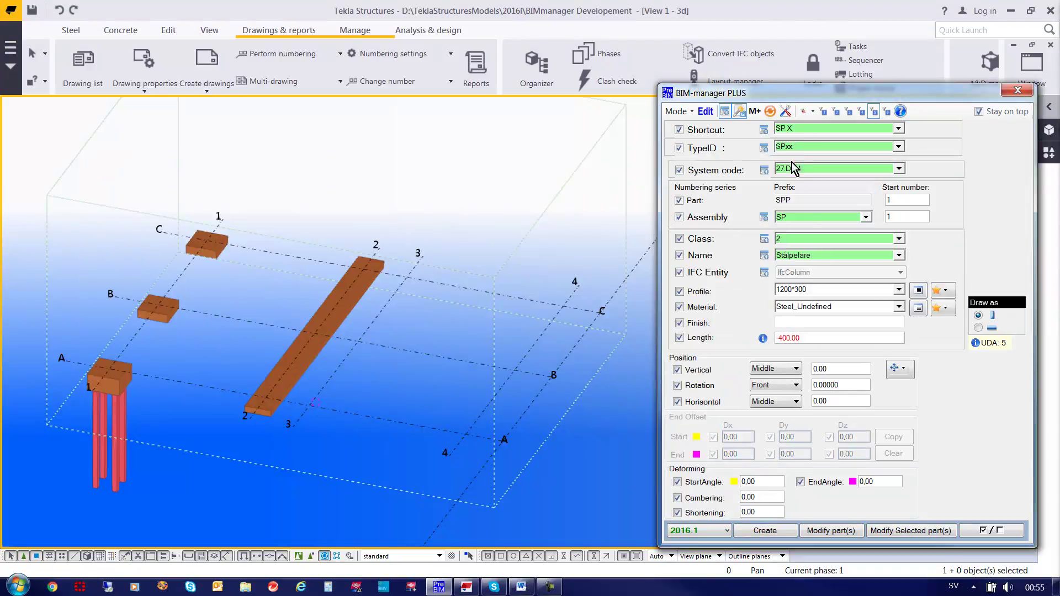
- Set the steel column's catalog profile to HEA240 and its material to S235J2
{"action": "left_click", "coordinate": [918, 291]}
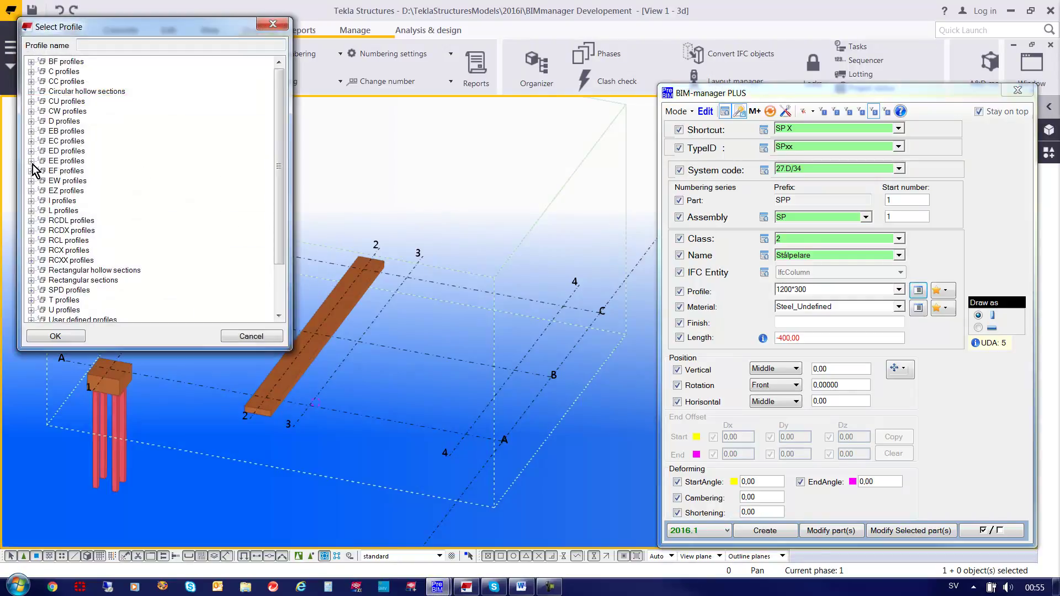
{"action": "left_click", "coordinate": [31, 201]}
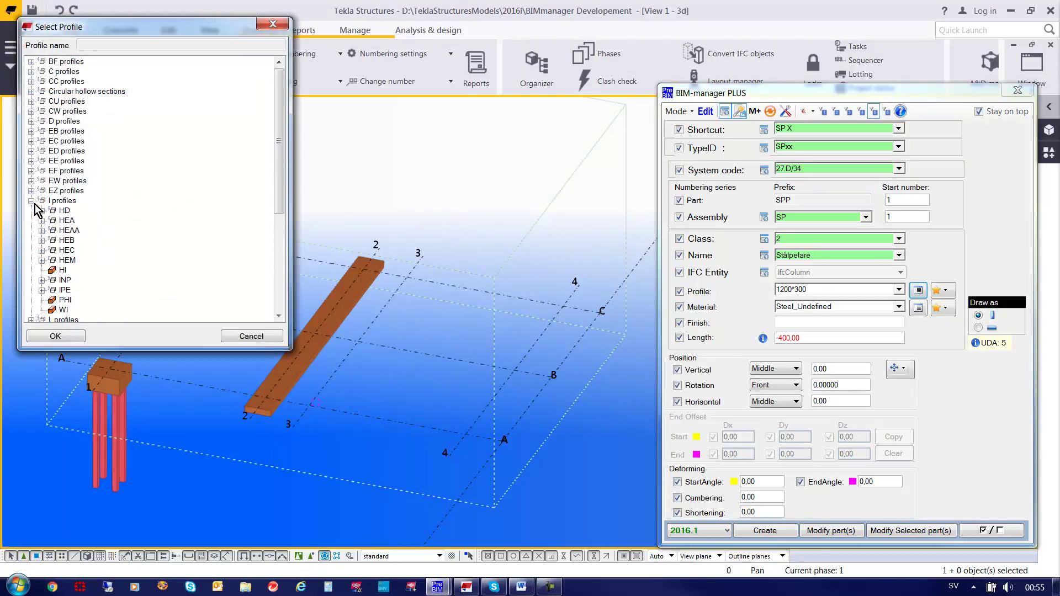
{"action": "left_click", "coordinate": [42, 220]}
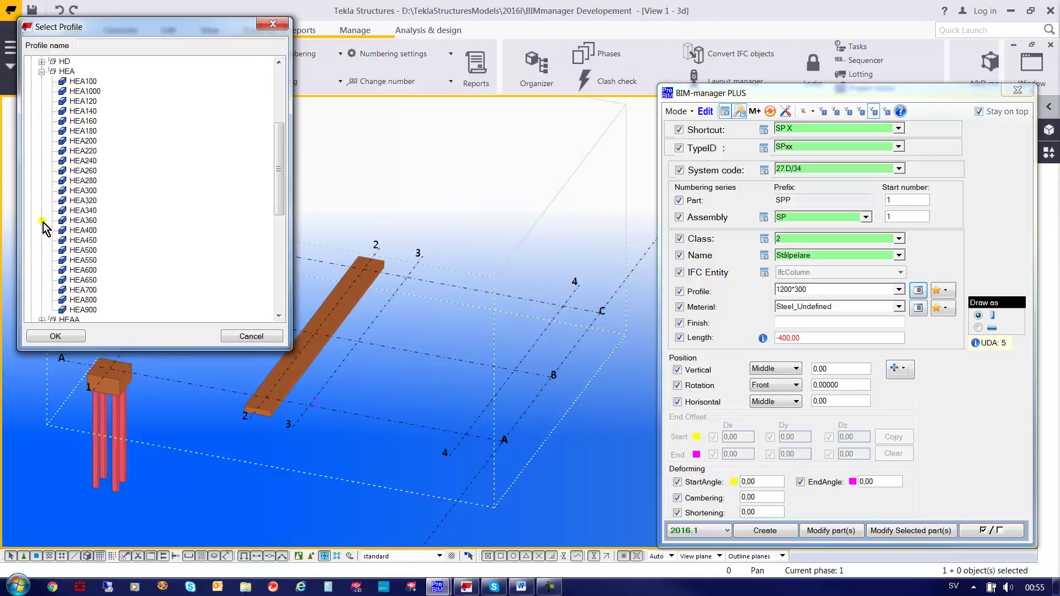
{"action": "left_click", "coordinate": [77, 161]}
{"action": "left_click", "coordinate": [75, 333]}
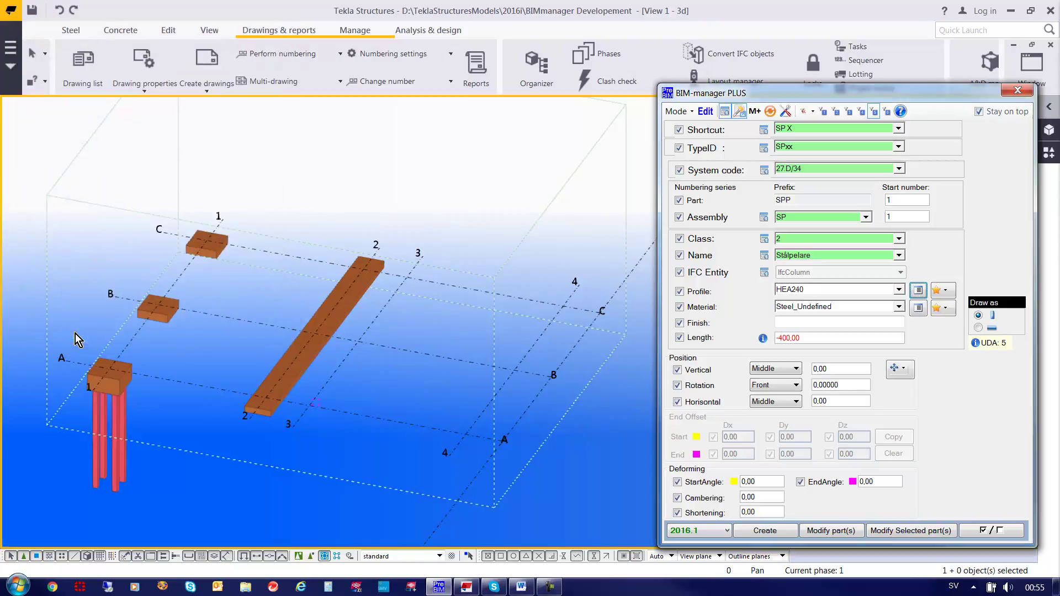
{"action": "left_click", "coordinate": [918, 307]}
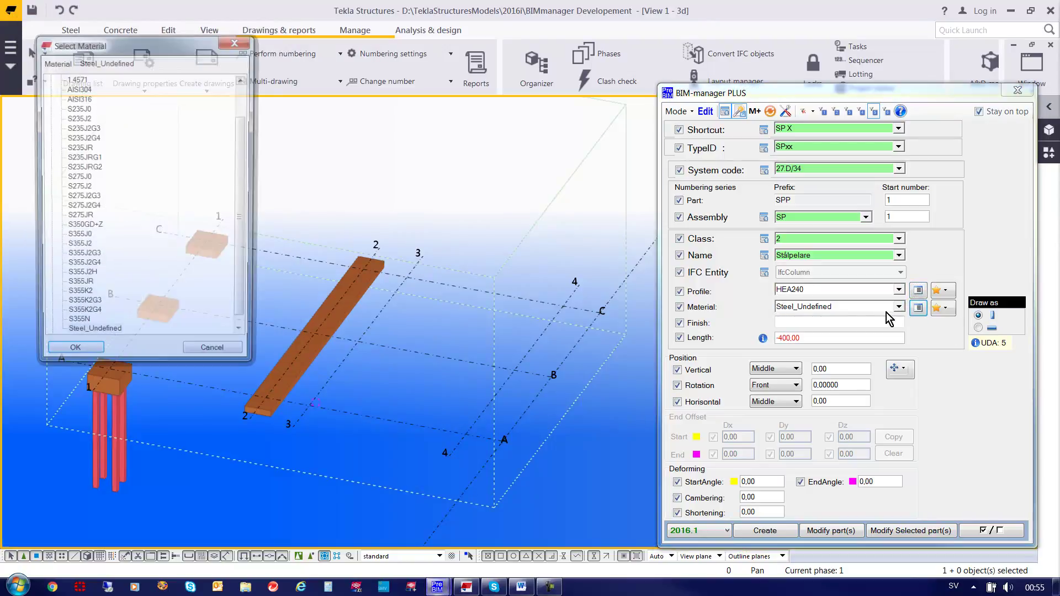
{"action": "left_click", "coordinate": [79, 118]}
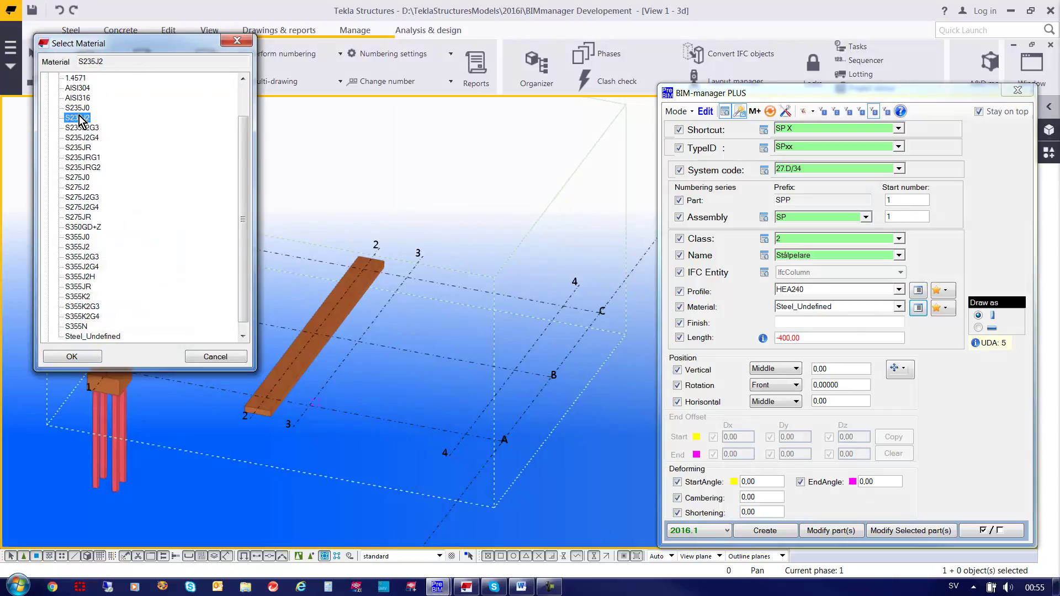
{"action": "left_click", "coordinate": [86, 358]}
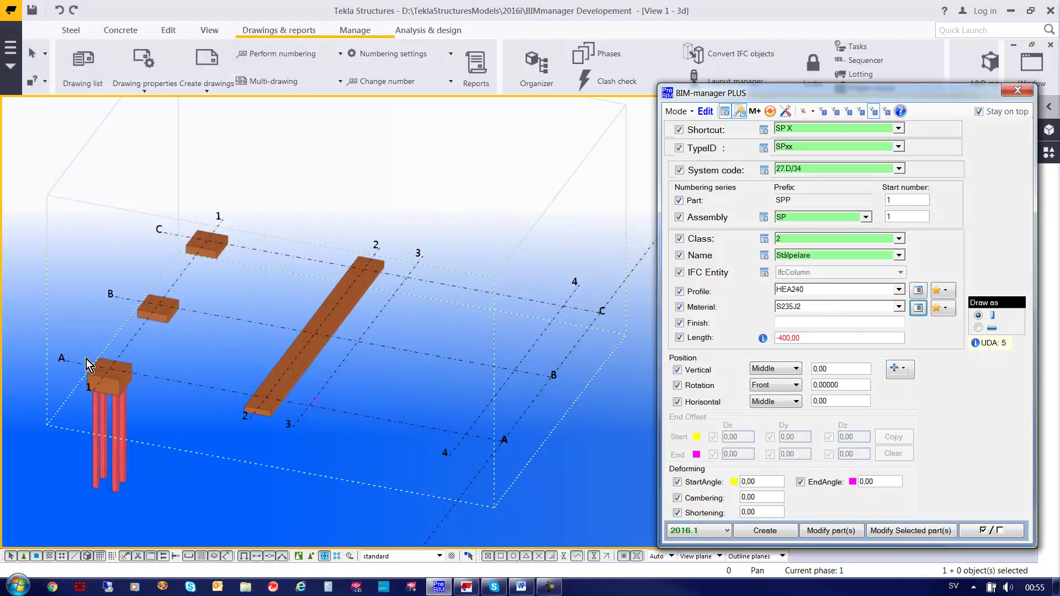
- Set the column's length to 3000 and place it on the footing at grid intersection A-1
{"action": "double_click", "coordinate": [811, 340]}
{"action": "type", "text": "3000,00"}
{"action": "left_click", "coordinate": [764, 530]}
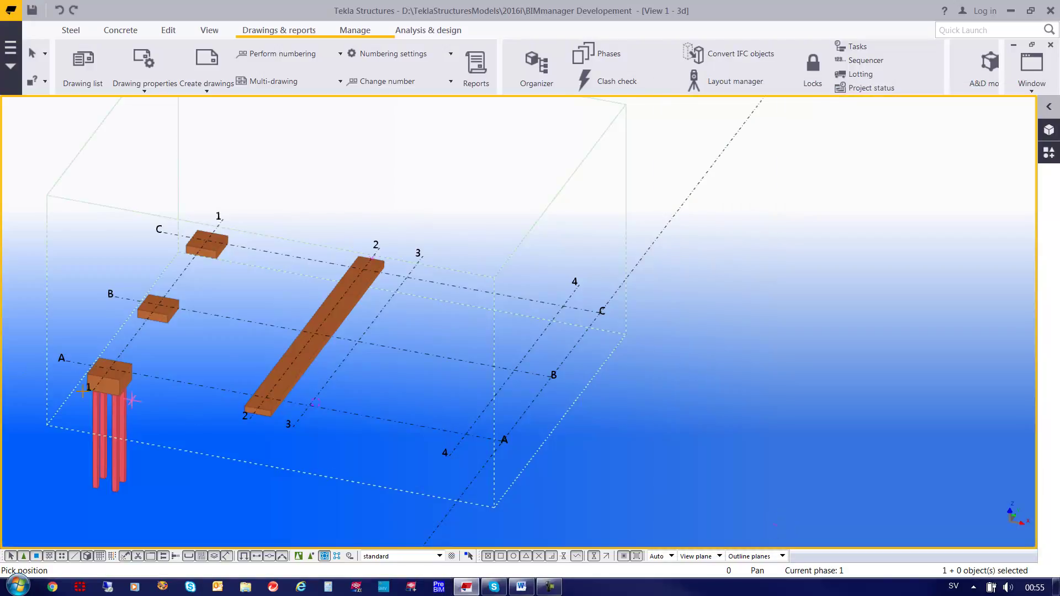
{"action": "left_click", "coordinate": [110, 366]}
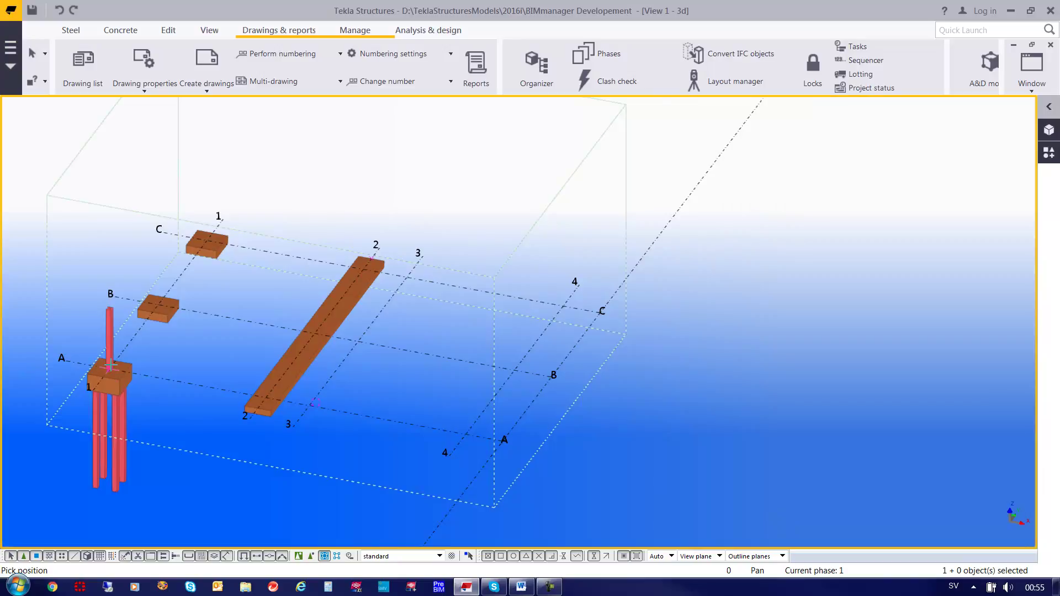
- Change the steel column definition to profile HEB300 with material S355J2
{"action": "double_click", "coordinate": [811, 291]}
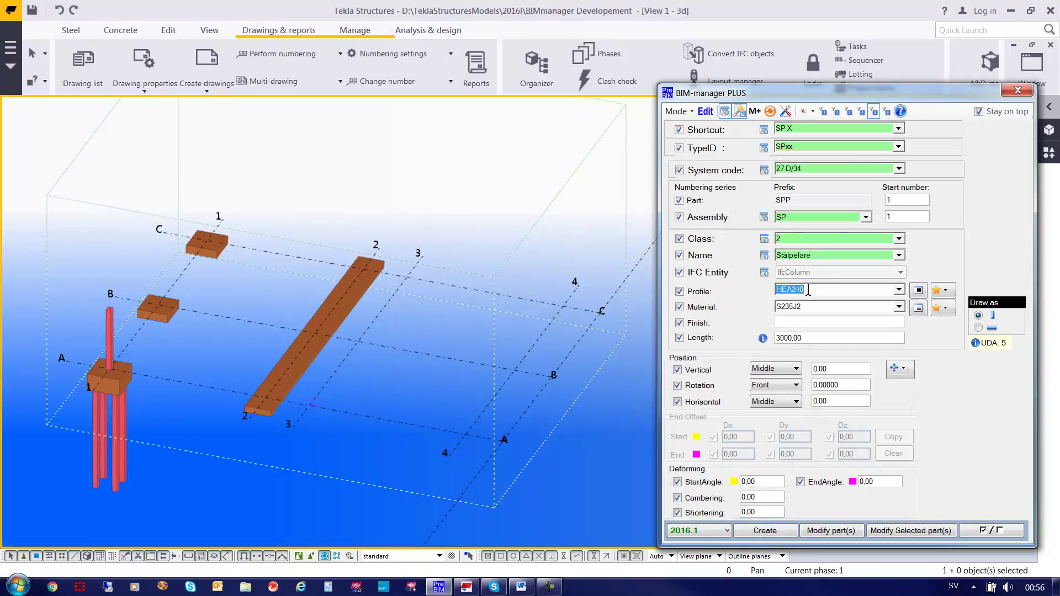
{"action": "type", "text": "HEB"}
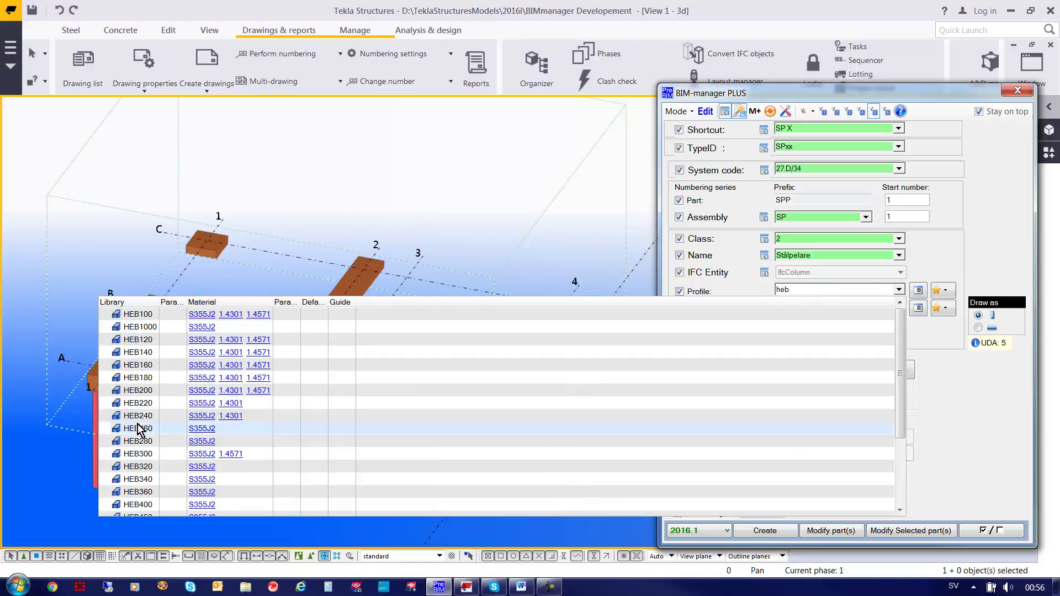
{"action": "left_click", "coordinate": [144, 464]}
{"action": "double_click", "coordinate": [803, 306]}
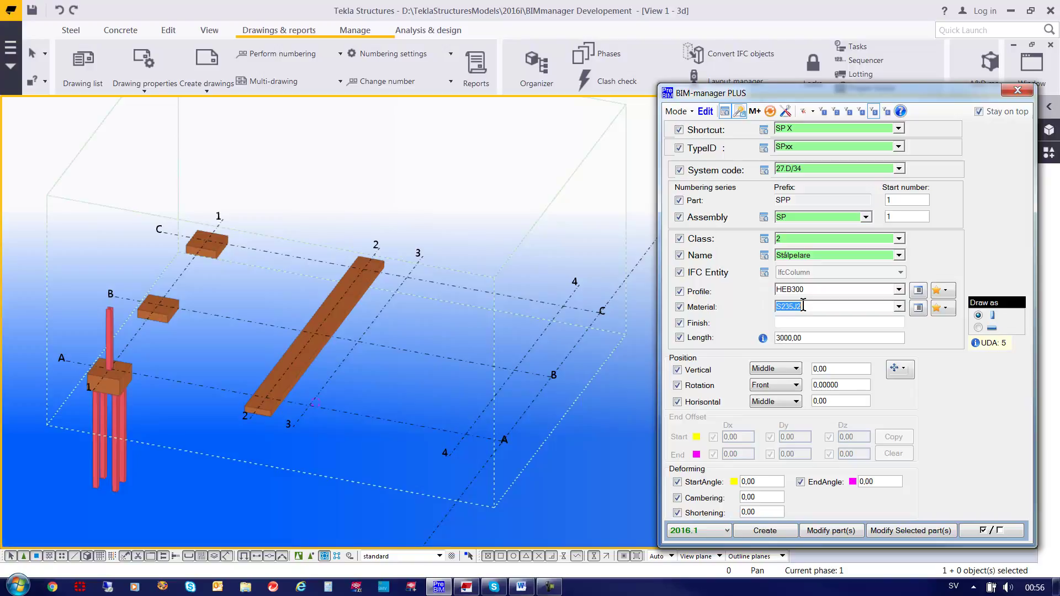
{"action": "type", "text": "S3"}
{"action": "left_click", "coordinate": [806, 431]}
- Create the column as a two-point part rising vertically from the strip footing at grid intersection A-2
{"action": "left_click", "coordinate": [978, 327]}
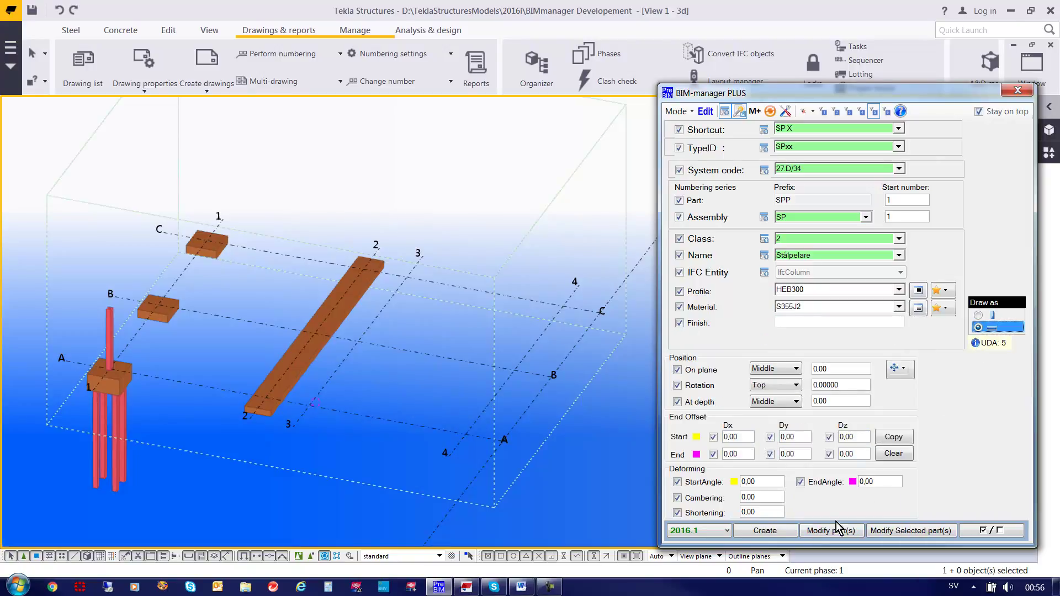
{"action": "left_click", "coordinate": [769, 533]}
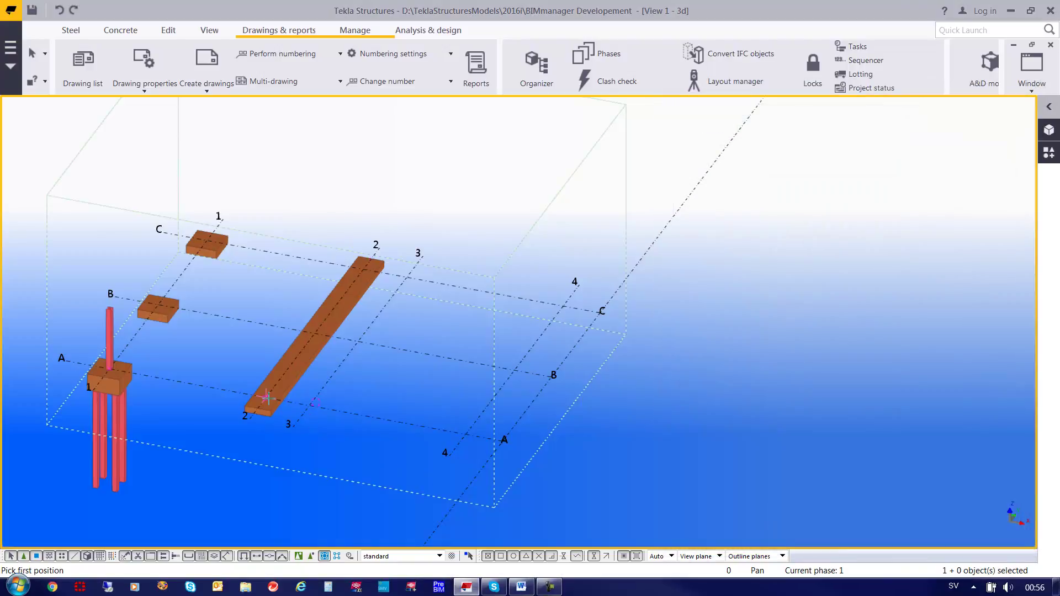
{"action": "left_click", "coordinate": [270, 319]}
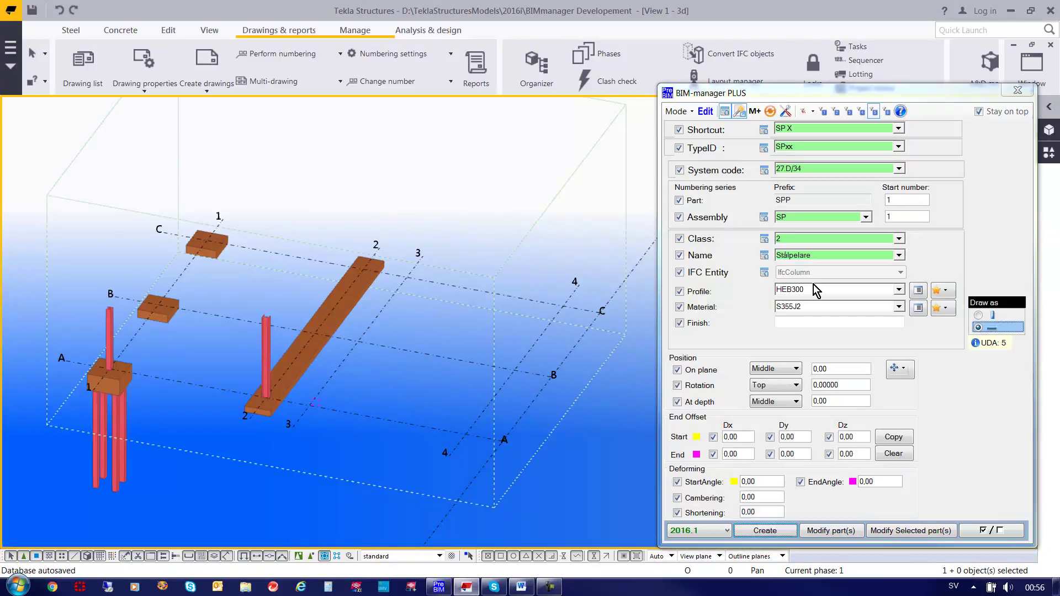
- Load the class 24 Stålbalk steel beam definition and give it profile IPE400 with material 1.4301
{"action": "left_click", "coordinate": [784, 238]}
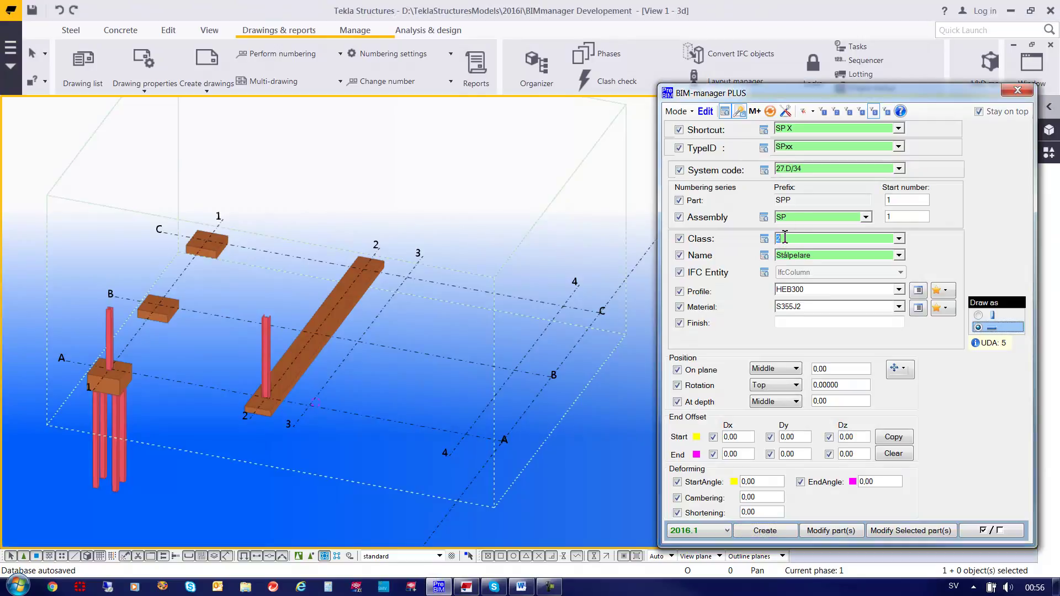
{"action": "type", "text": "4"}
{"action": "left_click", "coordinate": [498, 270]}
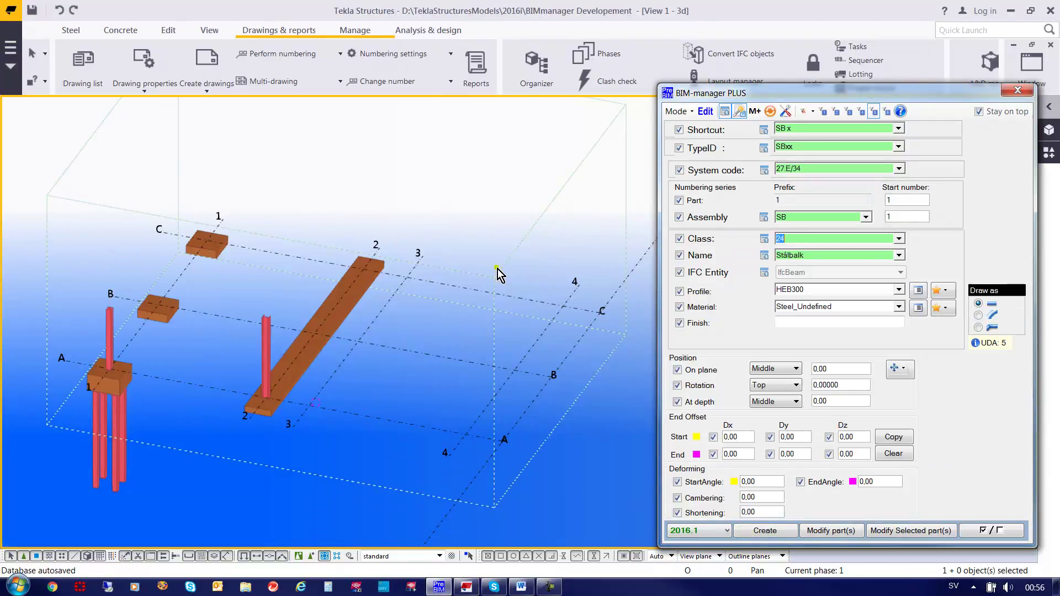
{"action": "double_click", "coordinate": [807, 290]}
{"action": "type", "text": "ip"}
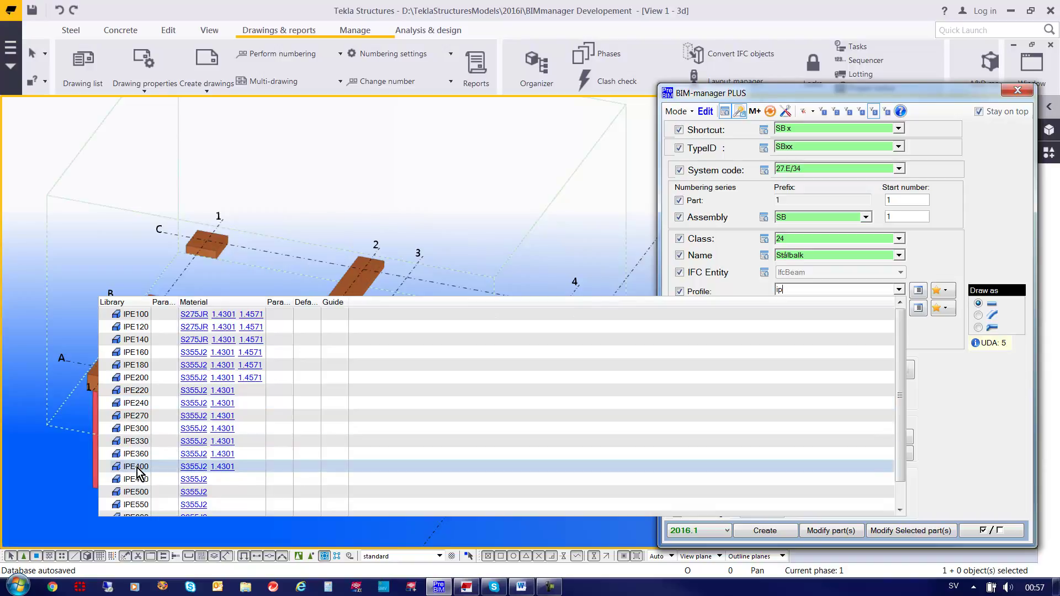
{"action": "left_click", "coordinate": [222, 467]}
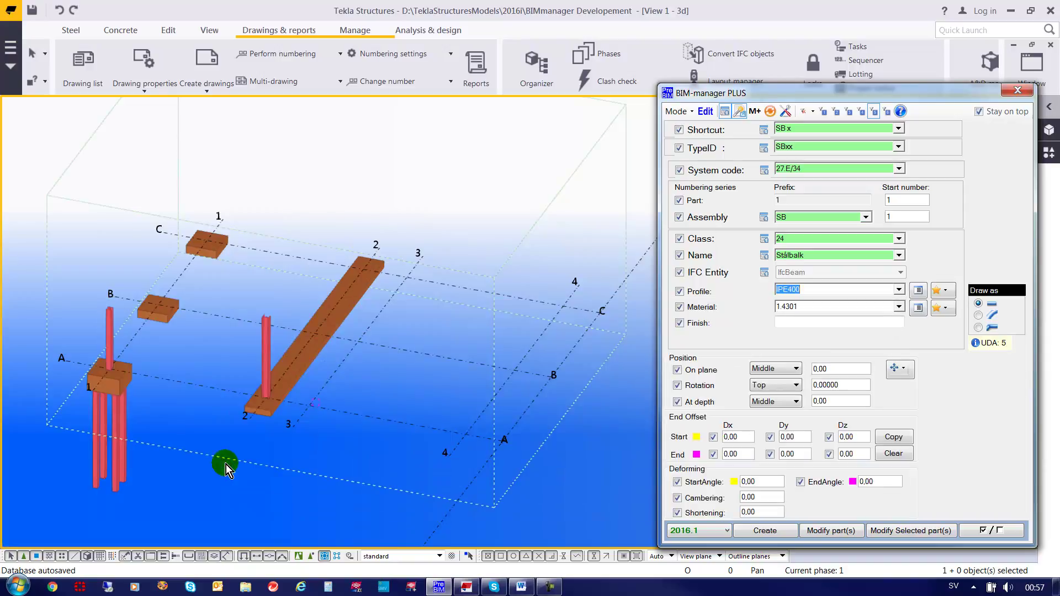
- Create the steel beam between the tops of the two columns on grid line A
{"action": "left_click", "coordinate": [761, 533]}
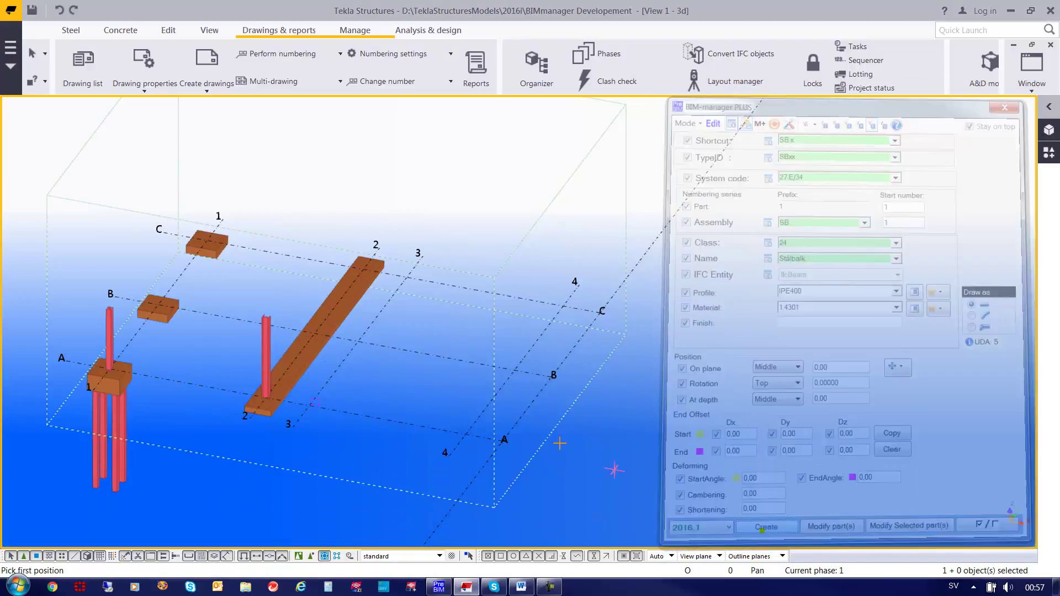
{"action": "left_click", "coordinate": [110, 308]}
{"action": "left_click", "coordinate": [267, 315]}
{"action": "key", "text": "Escape"}
{"action": "middle_click_drag", "start_coordinate": [268, 318], "coordinate": [272, 338], "text": "ctrl"}
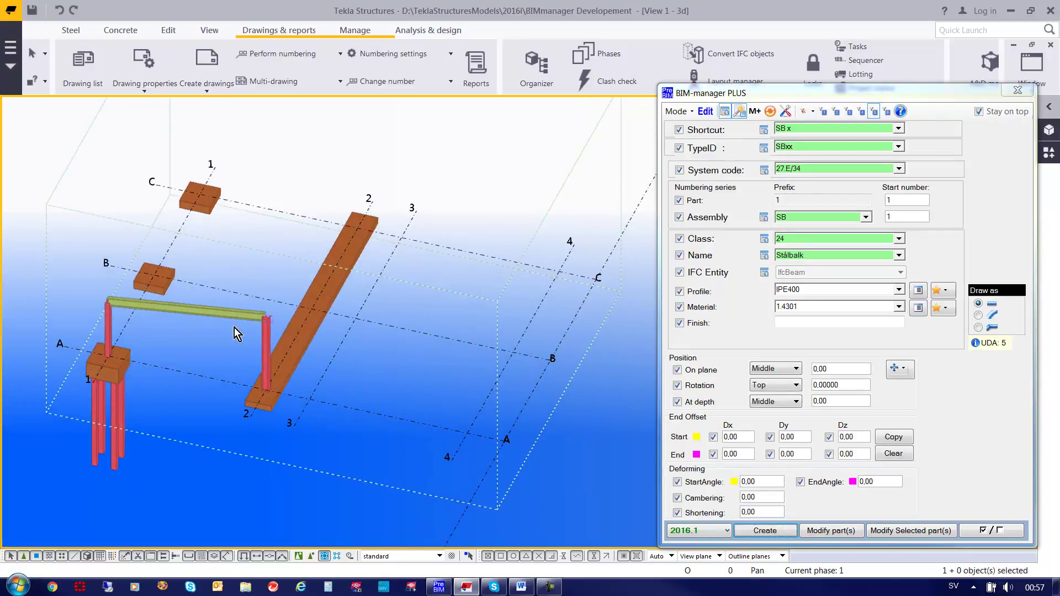
- Load the cast-in-place concrete column definition BetongpelareCIP with system code 27.D/11 and prefix P
{"action": "left_click", "coordinate": [804, 171]}
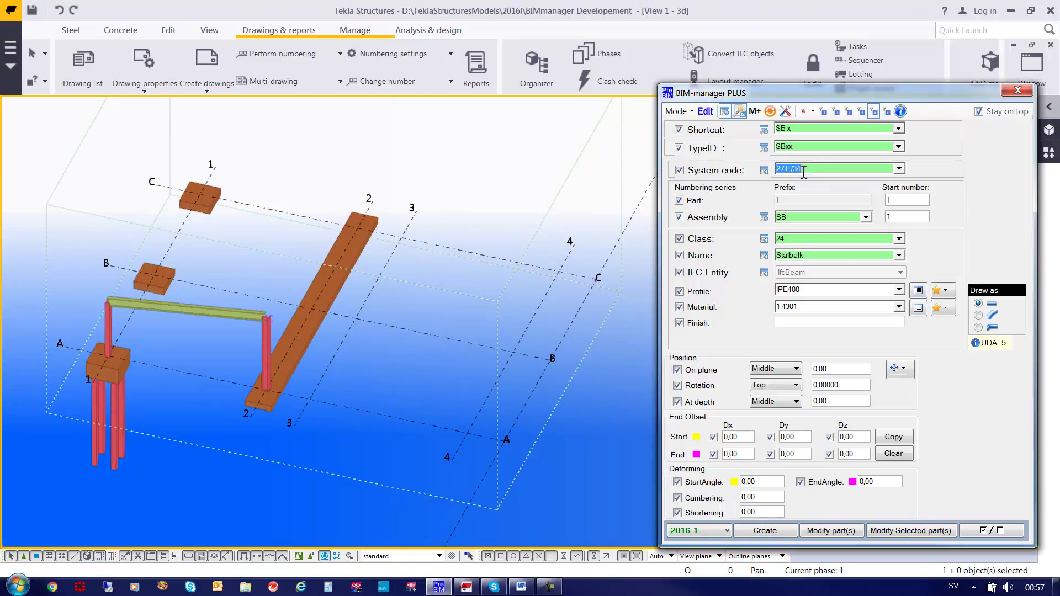
{"action": "type", "text": "27"}
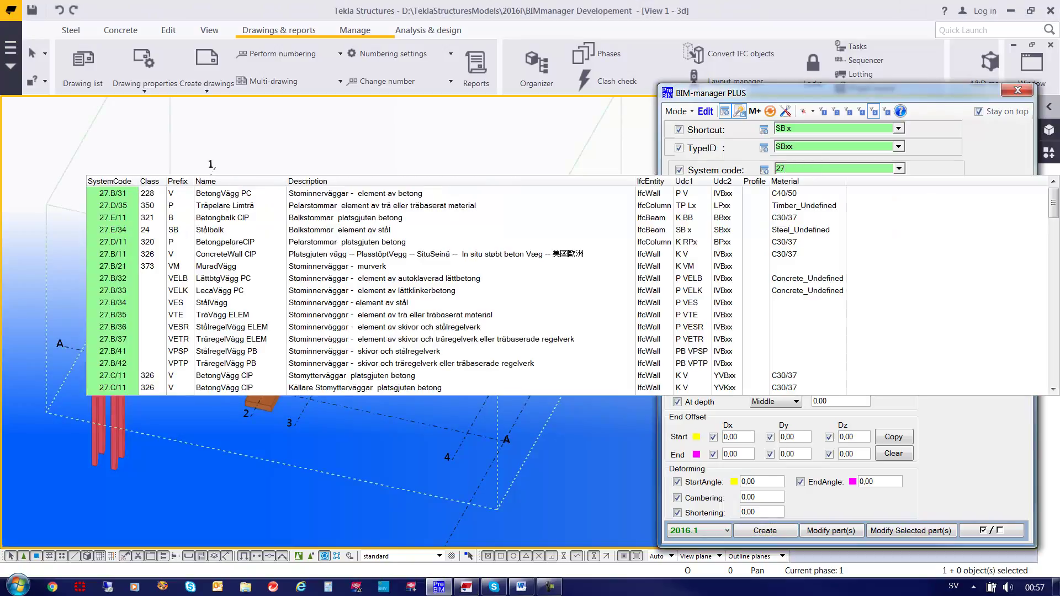
{"action": "type", "text": ".d/11"}
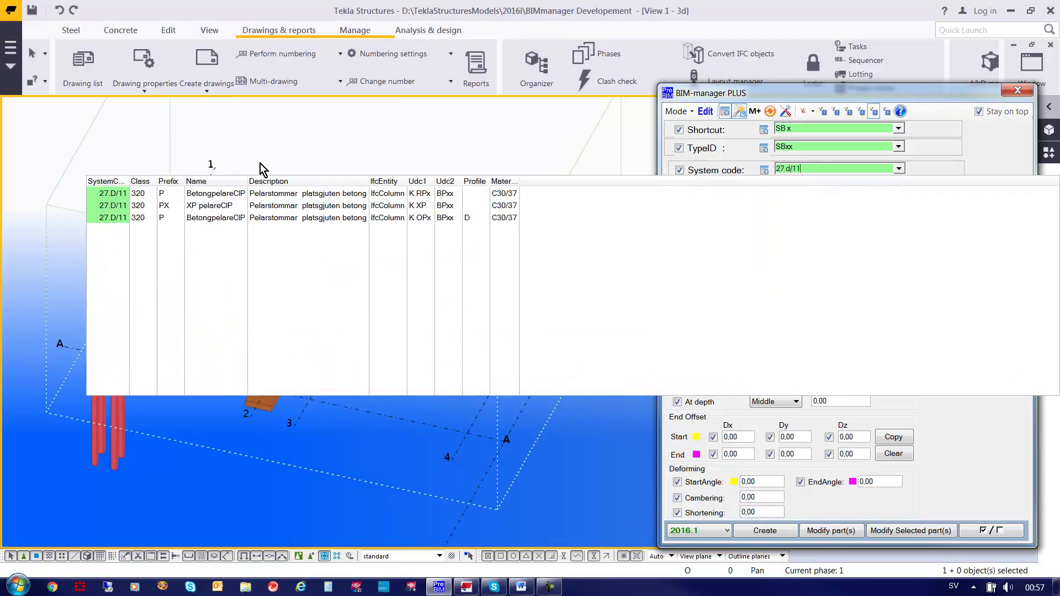
{"action": "left_click", "coordinate": [232, 194]}
- Give the cast-in-place column profile 400*400 and create it on the footing at grid intersection B-1
{"action": "left_click", "coordinate": [809, 287]}
{"action": "type", "text": "400*400"}
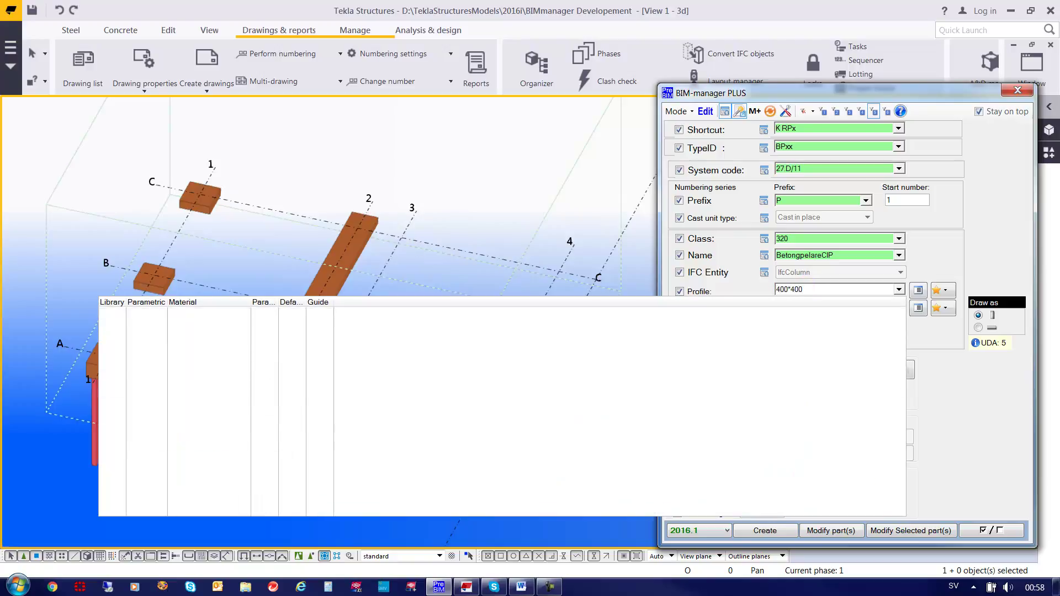
{"action": "key", "text": "Tab"}
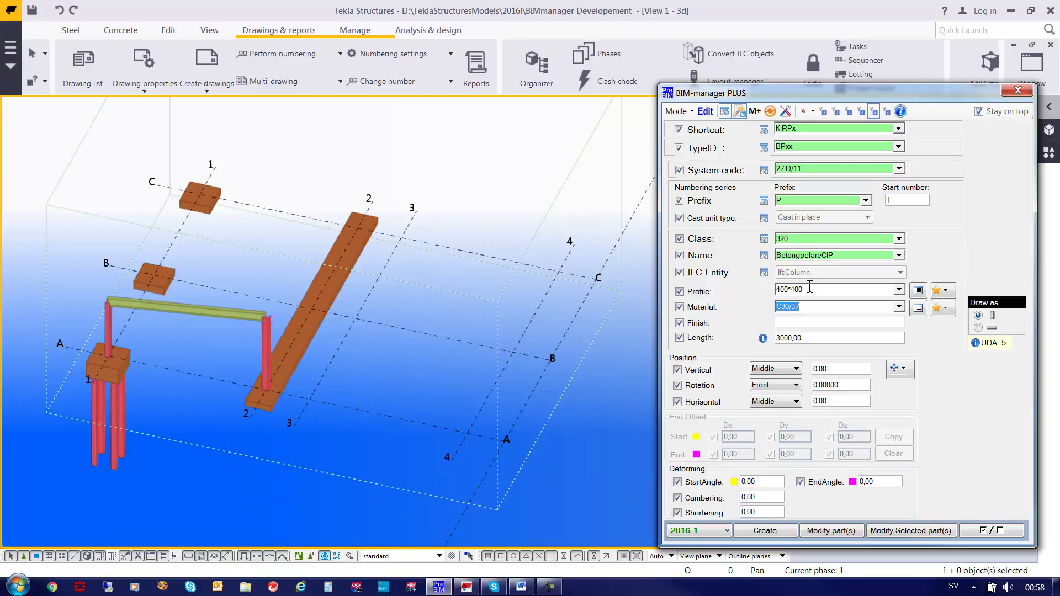
{"action": "left_click", "coordinate": [779, 532]}
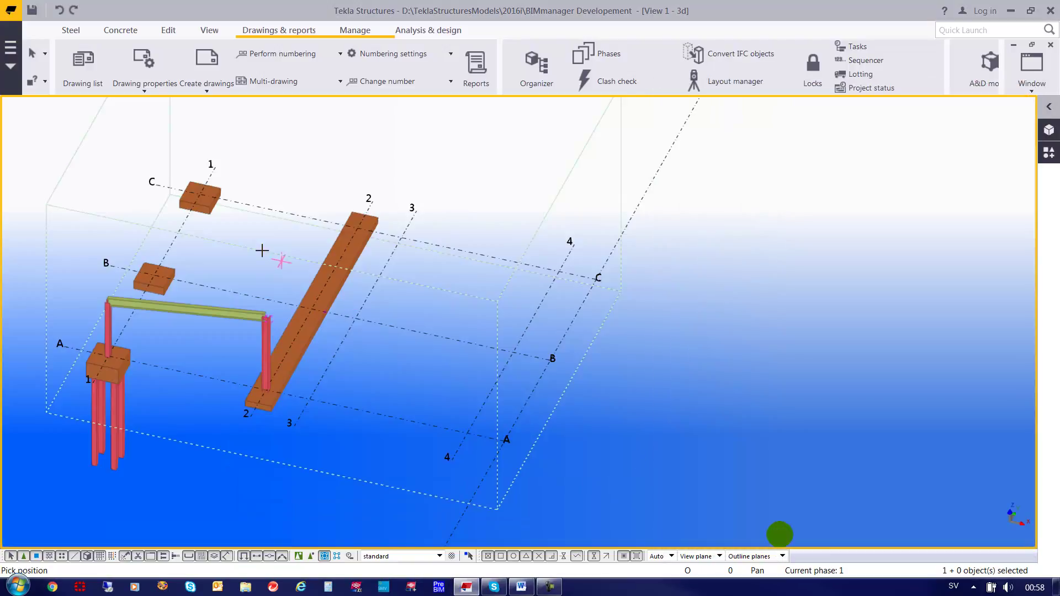
{"action": "left_click", "coordinate": [154, 275]}
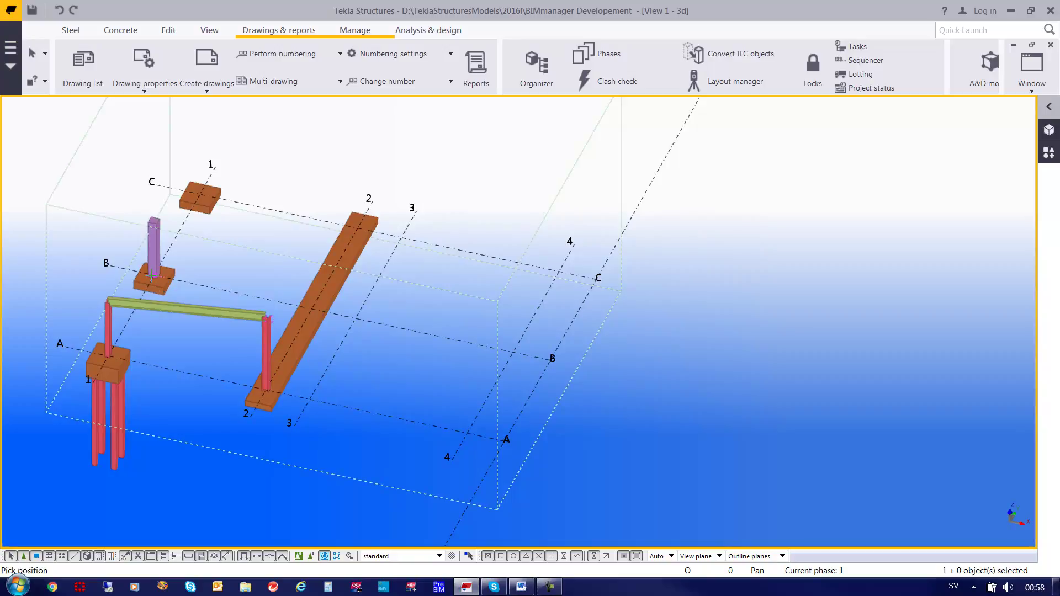
- Load the precast concrete column definition BetongpelarePC by its prefix BP
{"action": "double_click", "coordinate": [790, 200]}
{"action": "type", "text": "bp"}
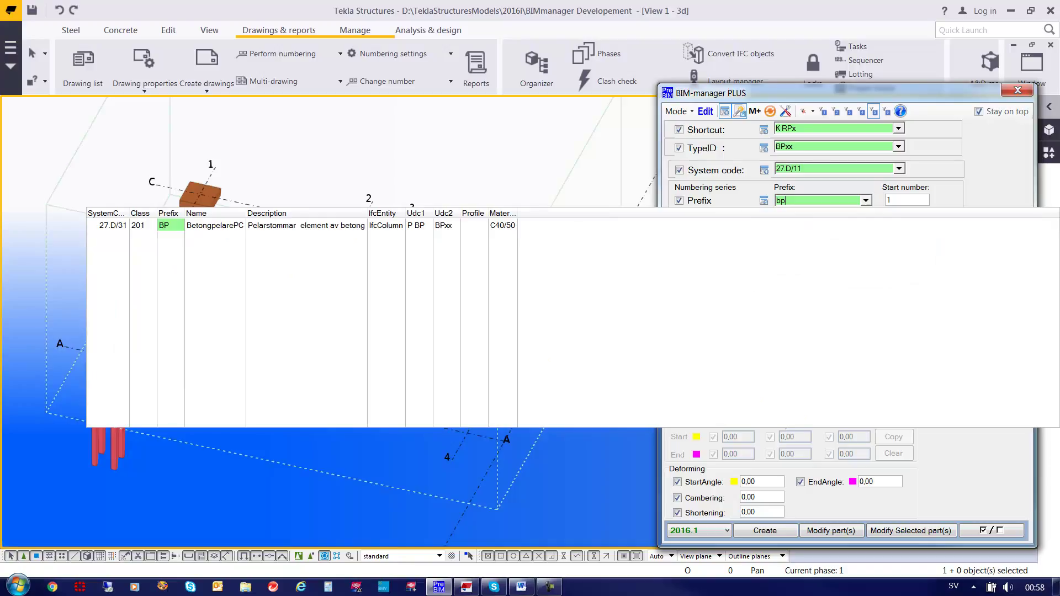
{"action": "key", "text": "Return"}
- Give the precast column profile d400 and material C40/50, and create it on the strip footing at grid intersection B-2
{"action": "left_click", "coordinate": [803, 291]}
{"action": "type", "text": "d400"}
{"action": "key", "text": "Tab"}
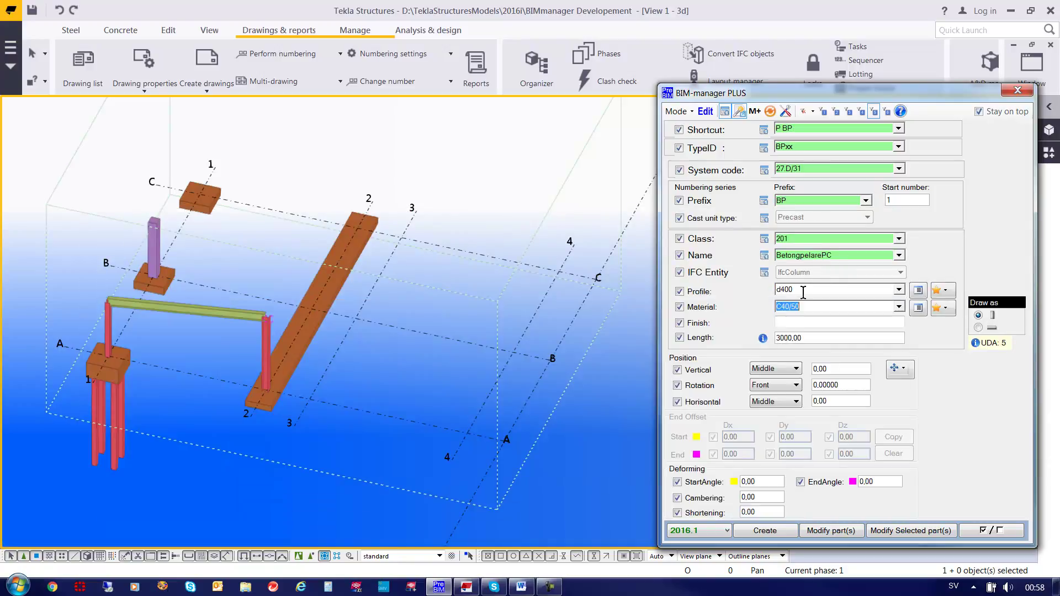
{"action": "type", "text": "c4"}
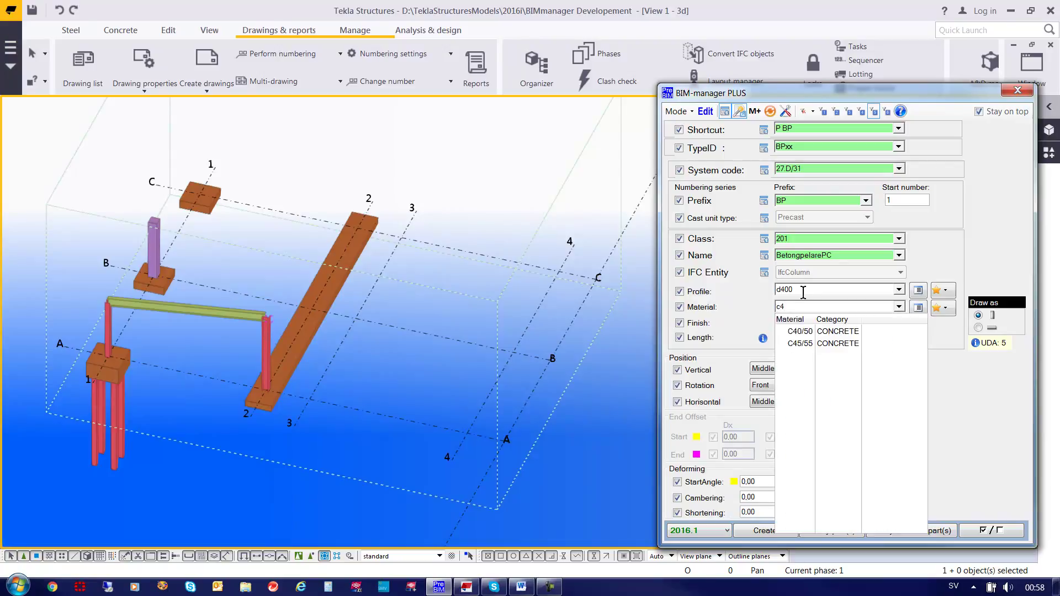
{"action": "left_click", "coordinate": [809, 331]}
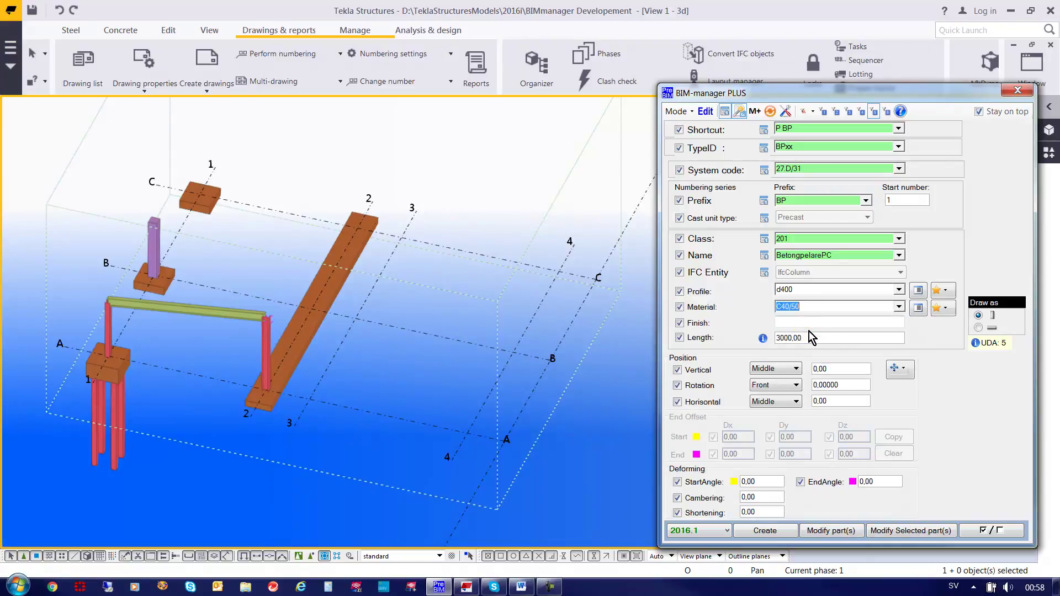
{"action": "left_click", "coordinate": [776, 531]}
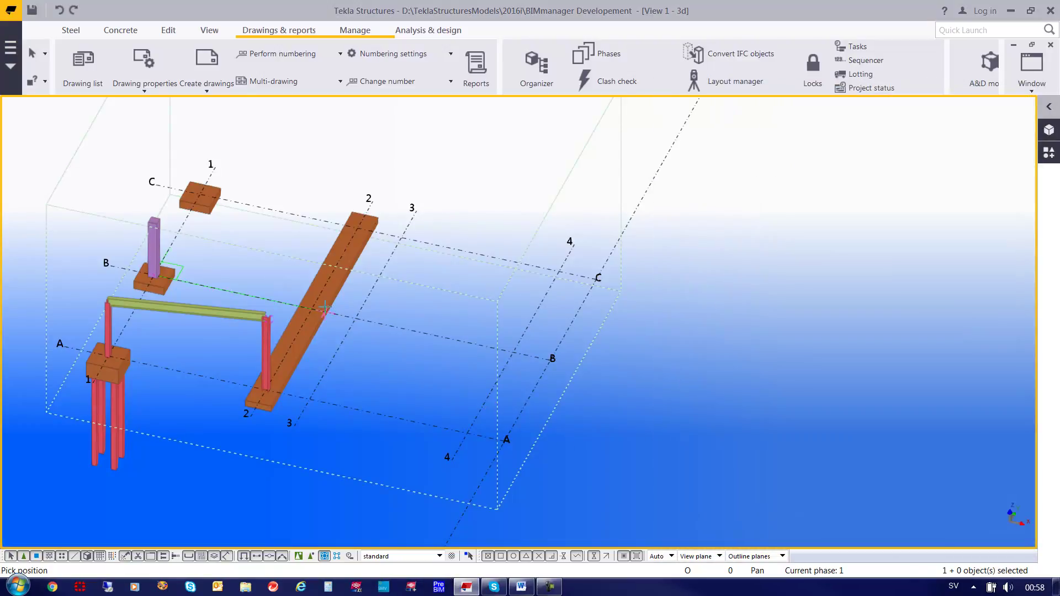
{"action": "left_click", "coordinate": [310, 310]}
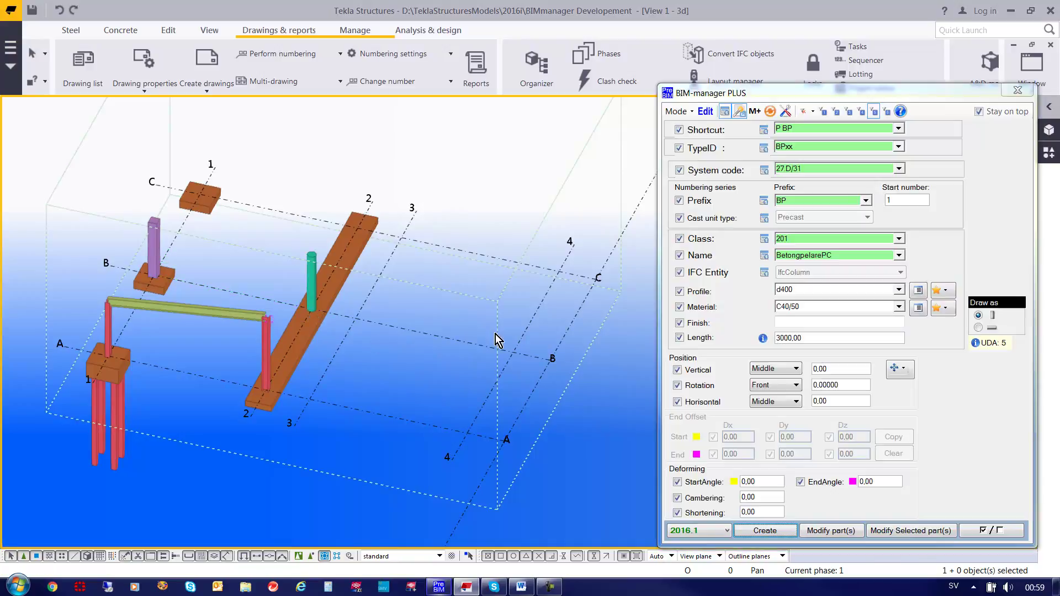
- Load the class 204 prestressed beam definition RBF förspänndPC
{"action": "double_click", "coordinate": [787, 239]}
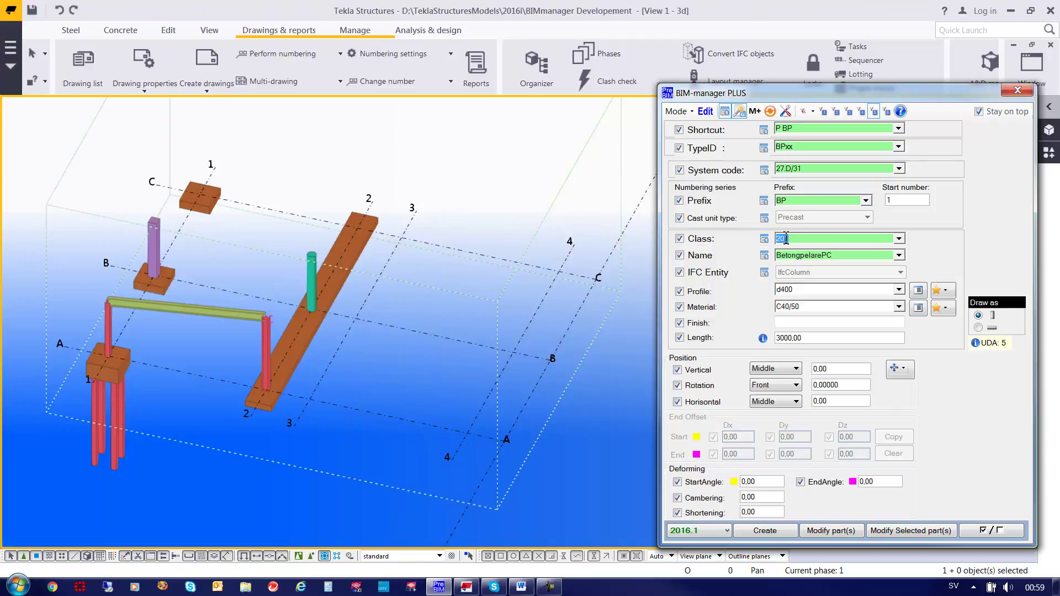
{"action": "type", "text": "204"}
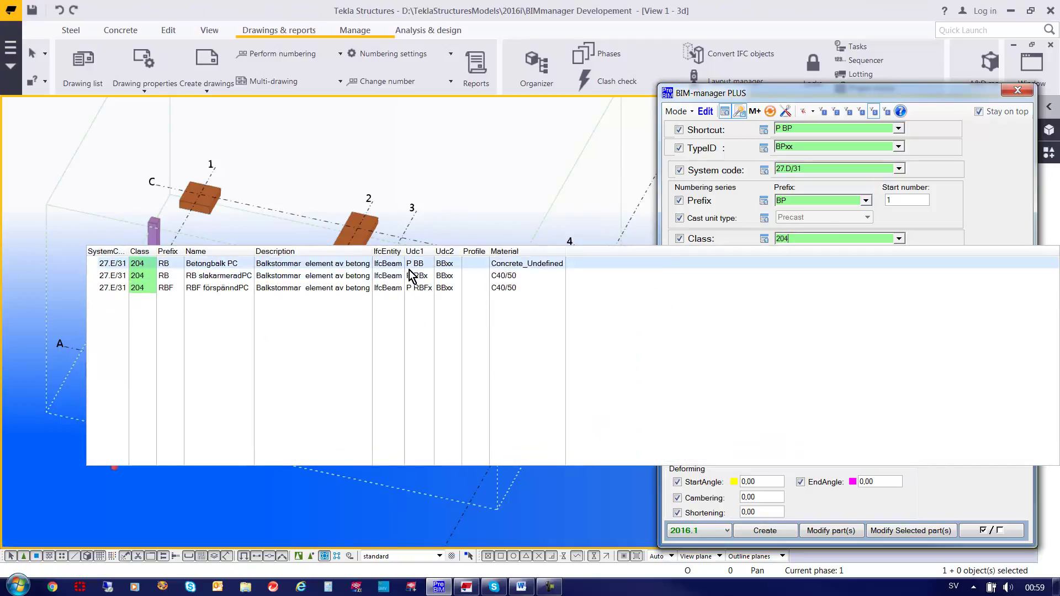
{"action": "left_click", "coordinate": [345, 287]}
- Define the beam's FBFH profile with the guide: slab type HD/F 265, width B 550, height H 650 and material C50/60
{"action": "double_click", "coordinate": [807, 291]}
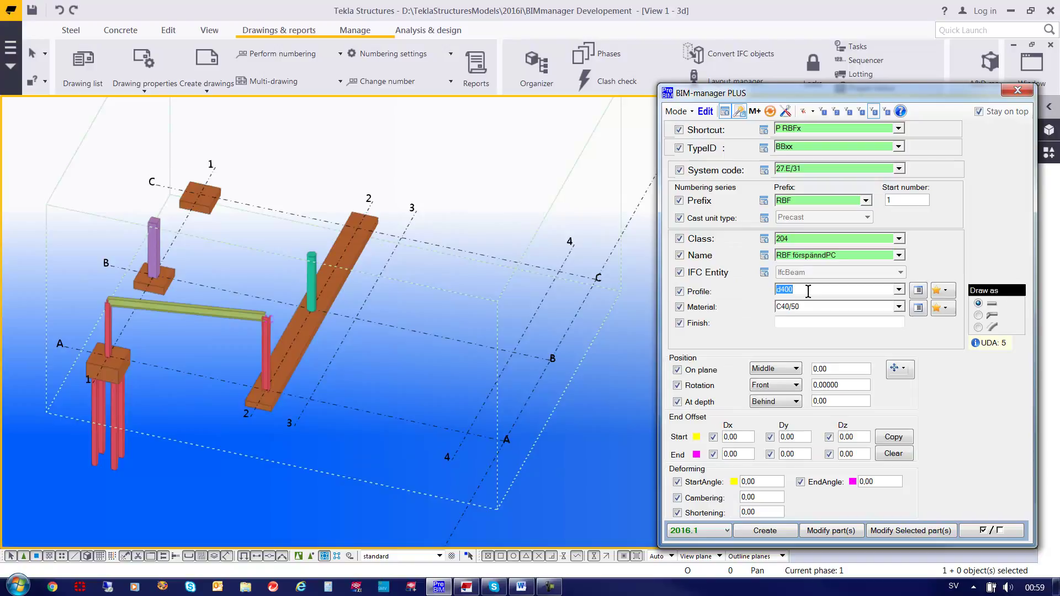
{"action": "type", "text": "fb"}
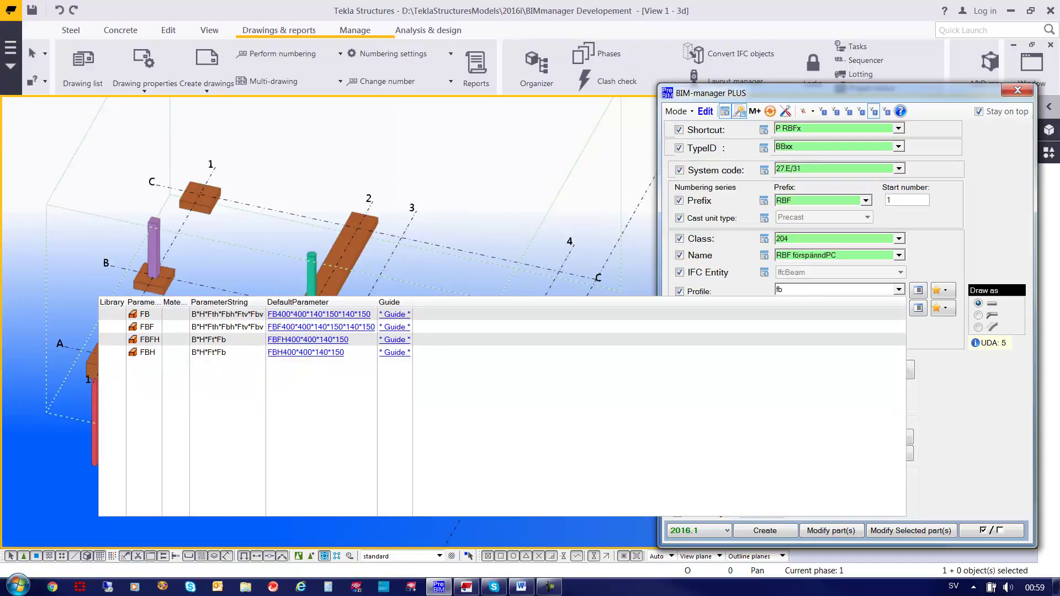
{"action": "left_click", "coordinate": [395, 339]}
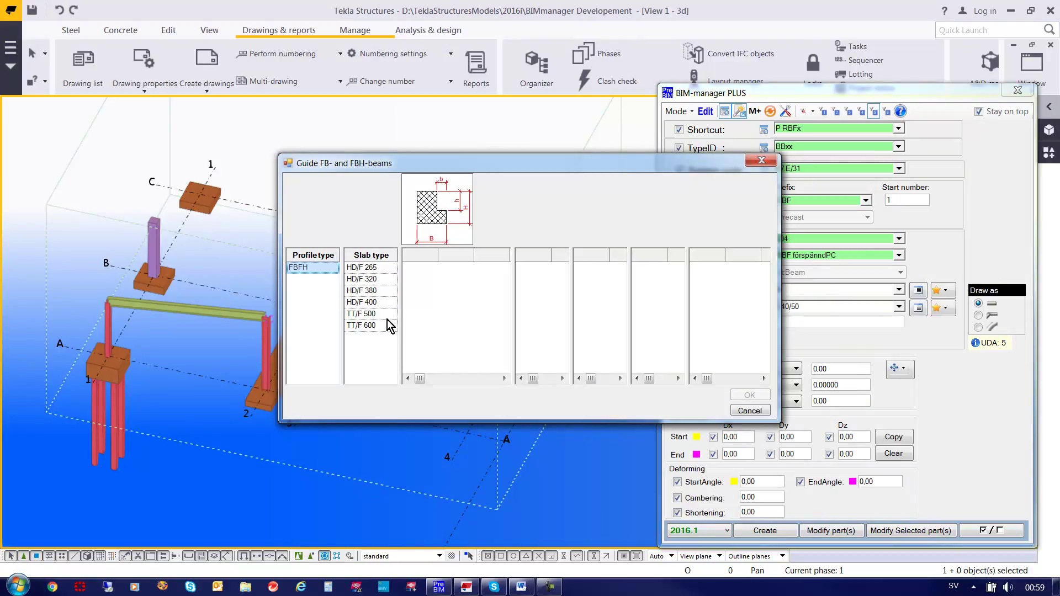
{"action": "left_click", "coordinate": [367, 269]}
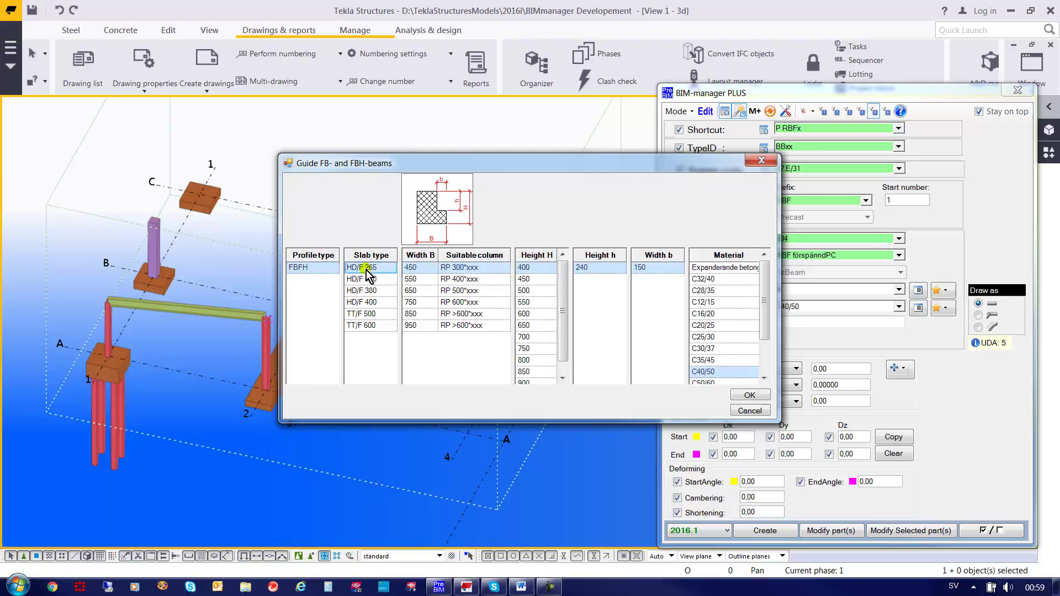
{"action": "left_click", "coordinate": [465, 280]}
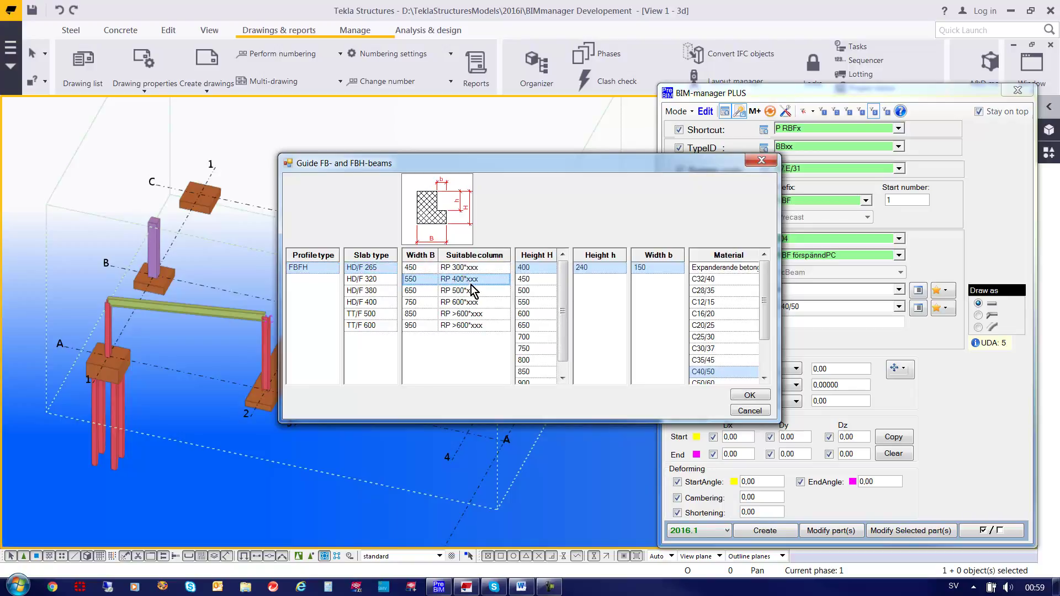
{"action": "left_click", "coordinate": [529, 325]}
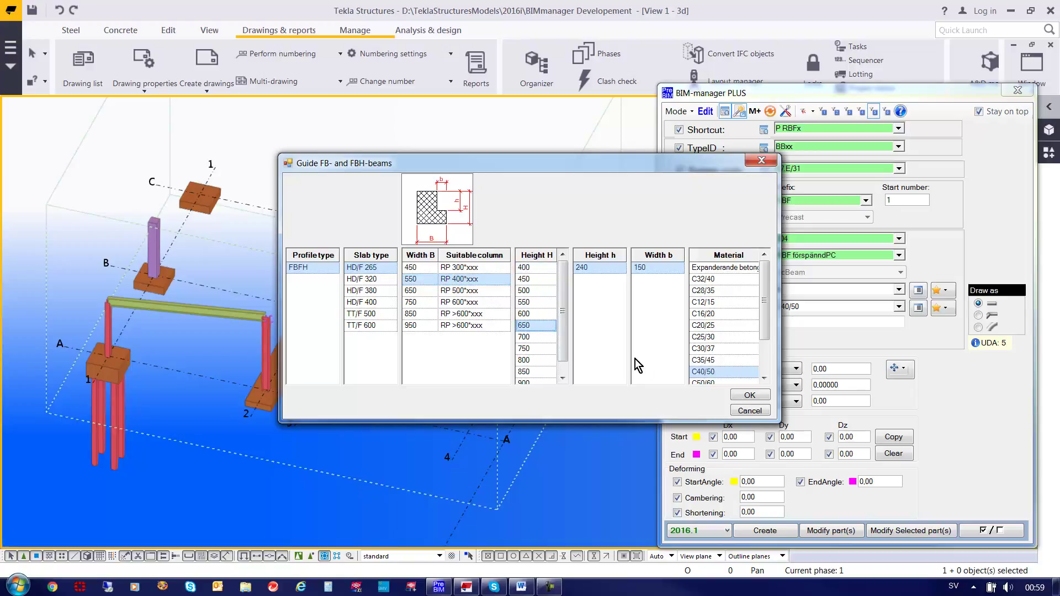
{"action": "left_click", "coordinate": [717, 382]}
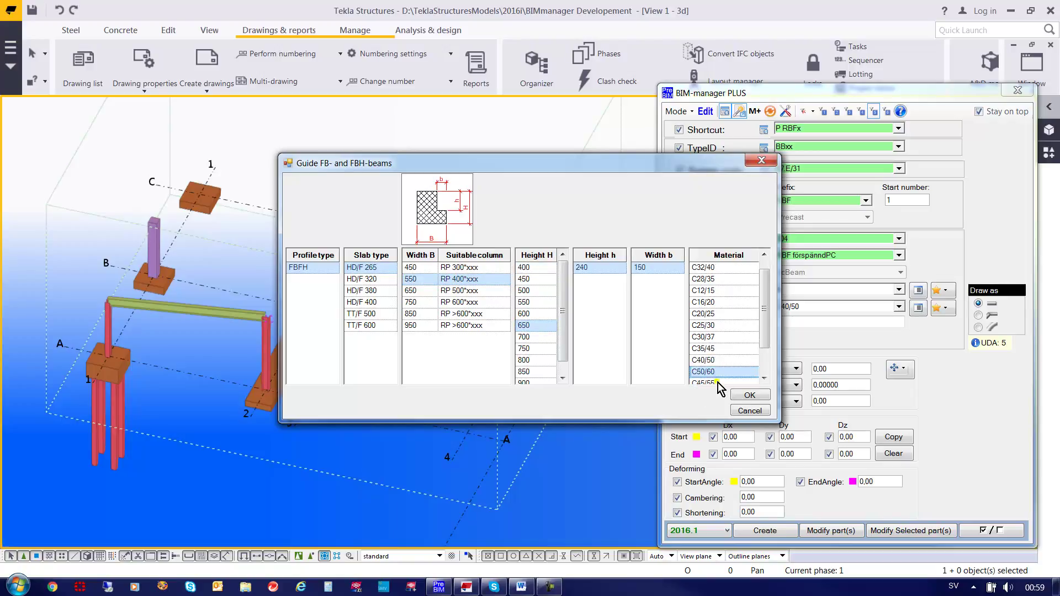
{"action": "left_click", "coordinate": [748, 397]}
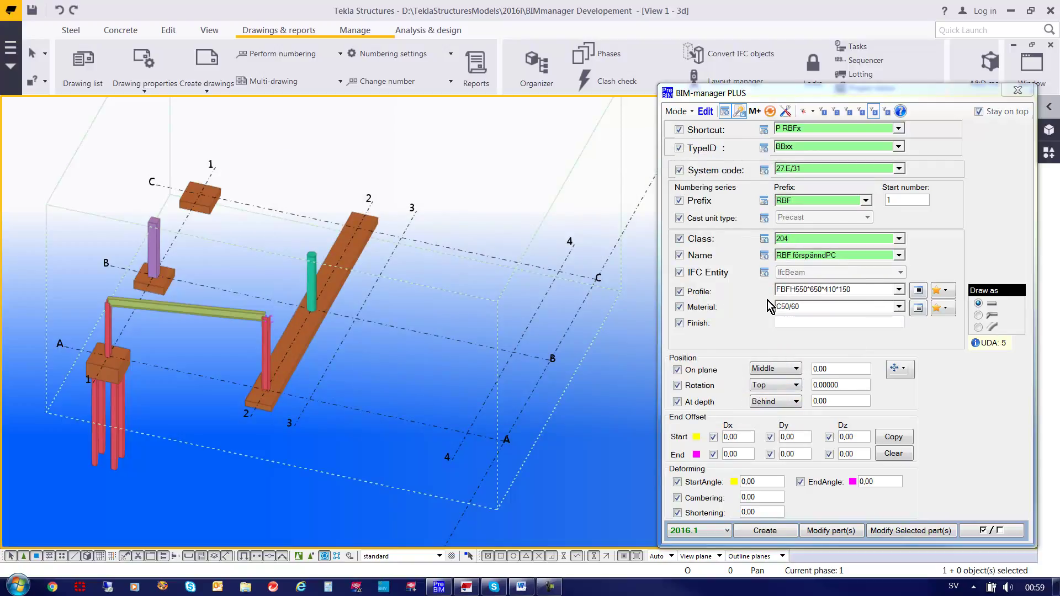
- Create the prestressed concrete beam between the tops of the two concrete columns on grid line B
{"action": "left_click", "coordinate": [767, 531]}
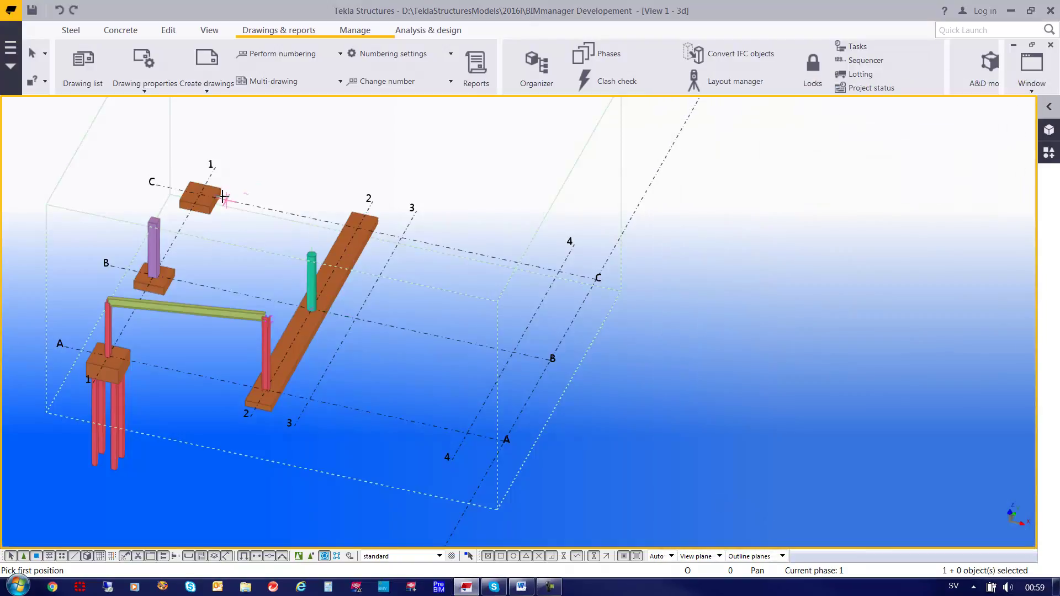
{"action": "left_click", "coordinate": [151, 222]}
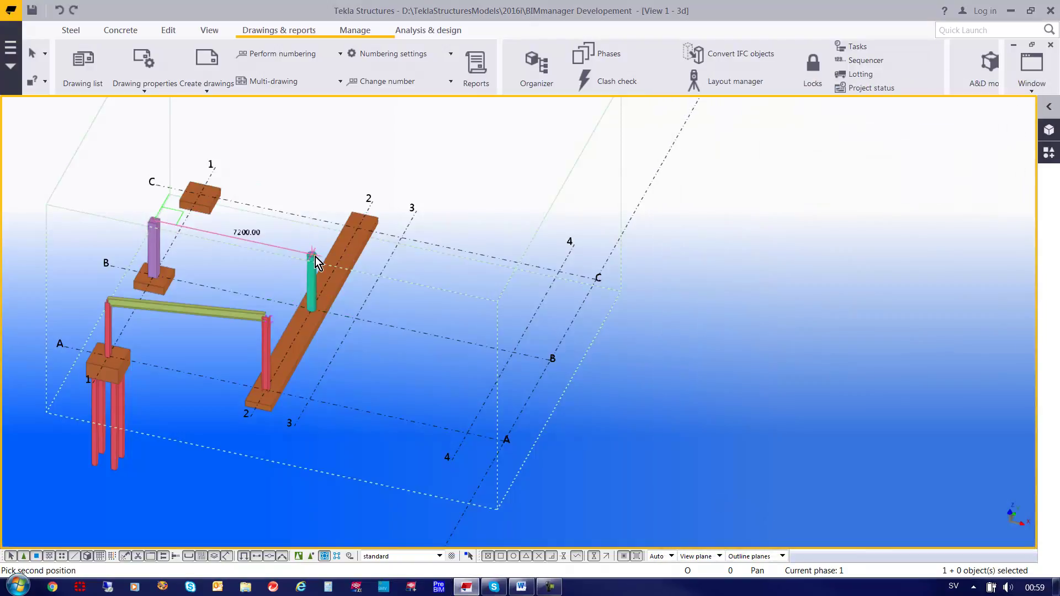
{"action": "left_click", "coordinate": [313, 256]}
{"action": "key", "text": "Escape"}
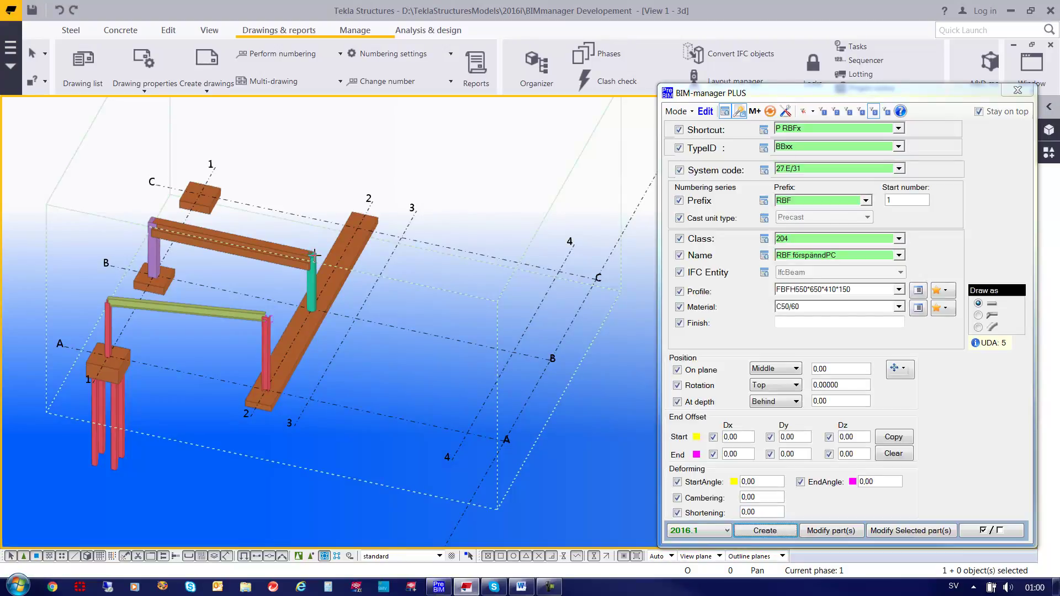
- Load the glulam timber column definition Träpelare Limträ by its type ID LPxx
{"action": "double_click", "coordinate": [801, 146]}
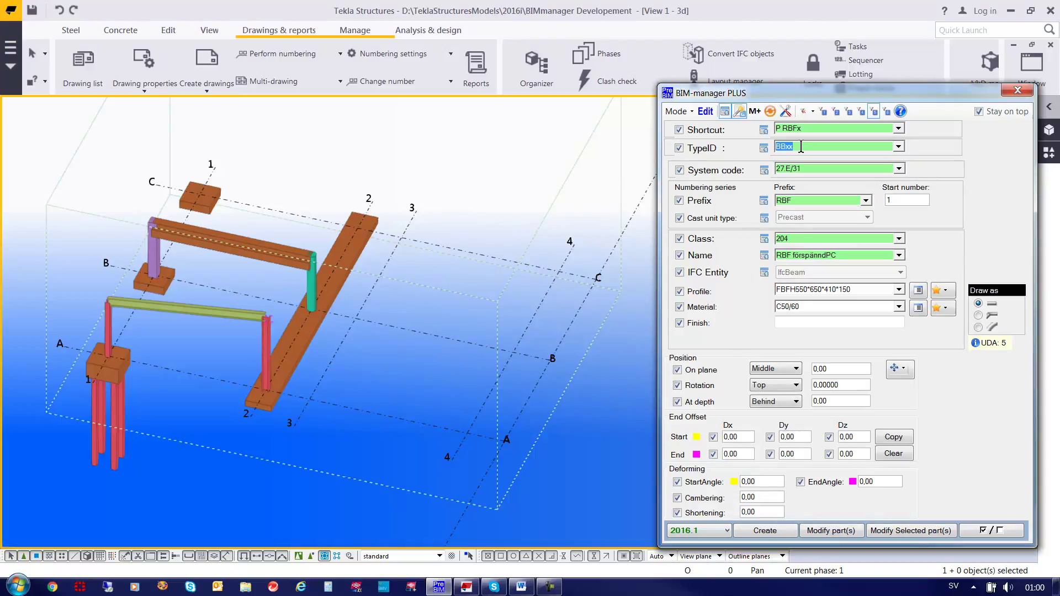
{"action": "type", "text": "lp"}
{"action": "key", "text": "Return"}
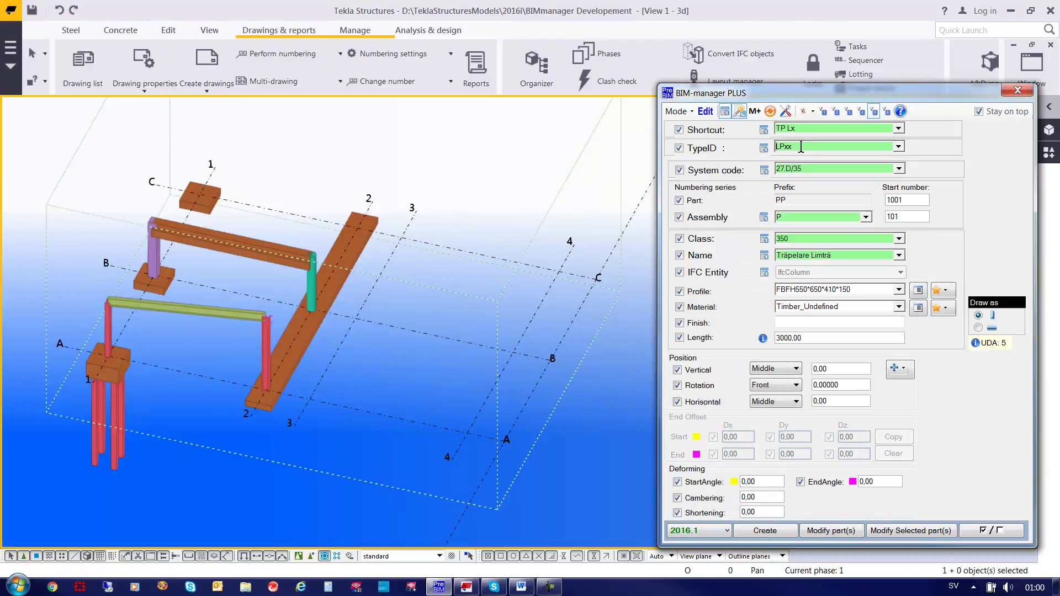
- Give the timber column profile 90*90 with material GL28cs and create it on the footing at grid intersection C-1
{"action": "double_click", "coordinate": [854, 292]}
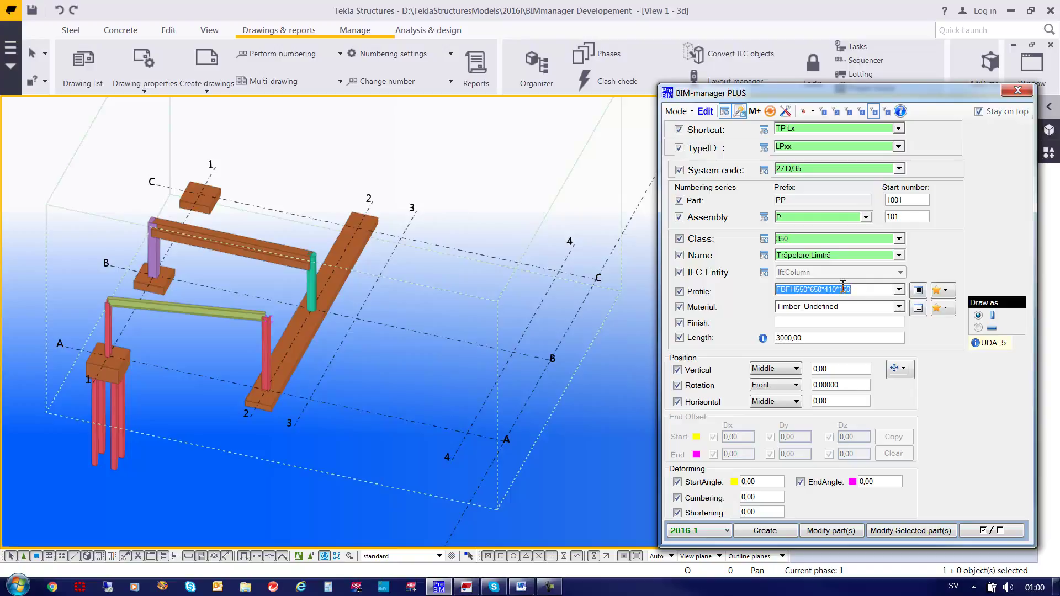
{"action": "type", "text": "90"}
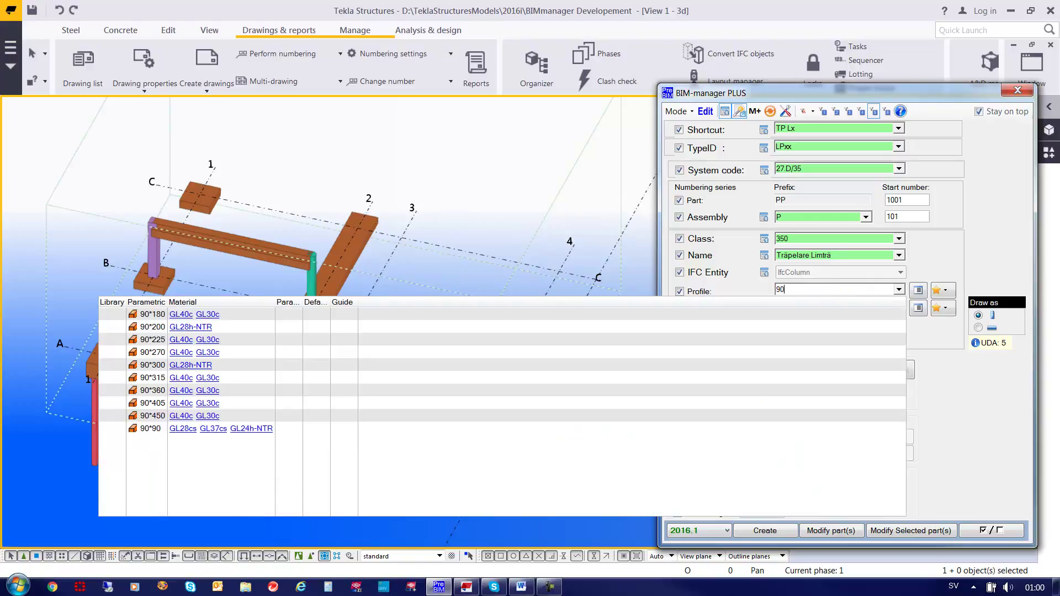
{"action": "left_click", "coordinate": [183, 428]}
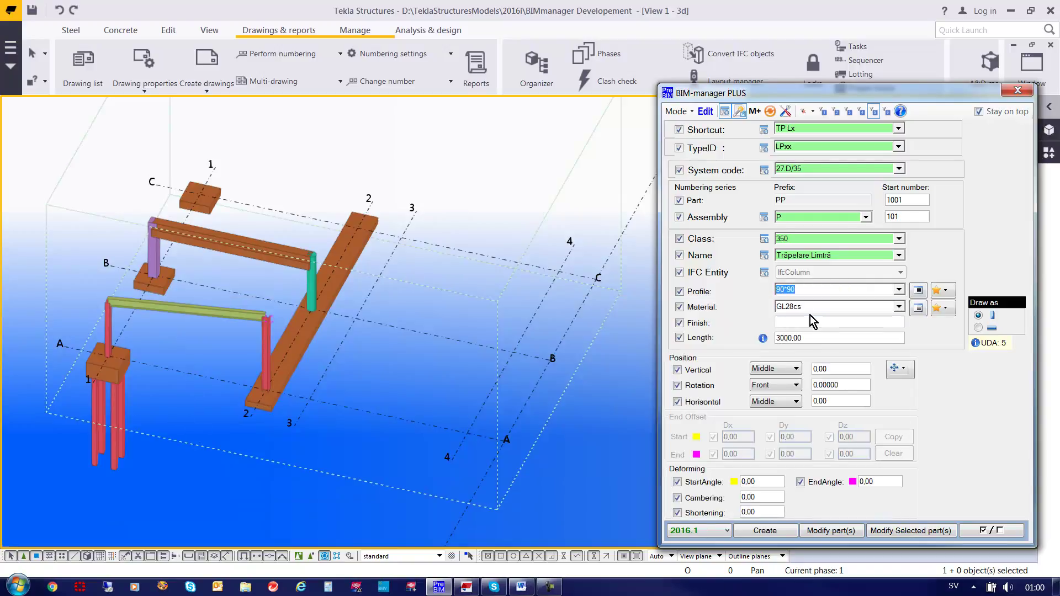
{"action": "left_click", "coordinate": [765, 531]}
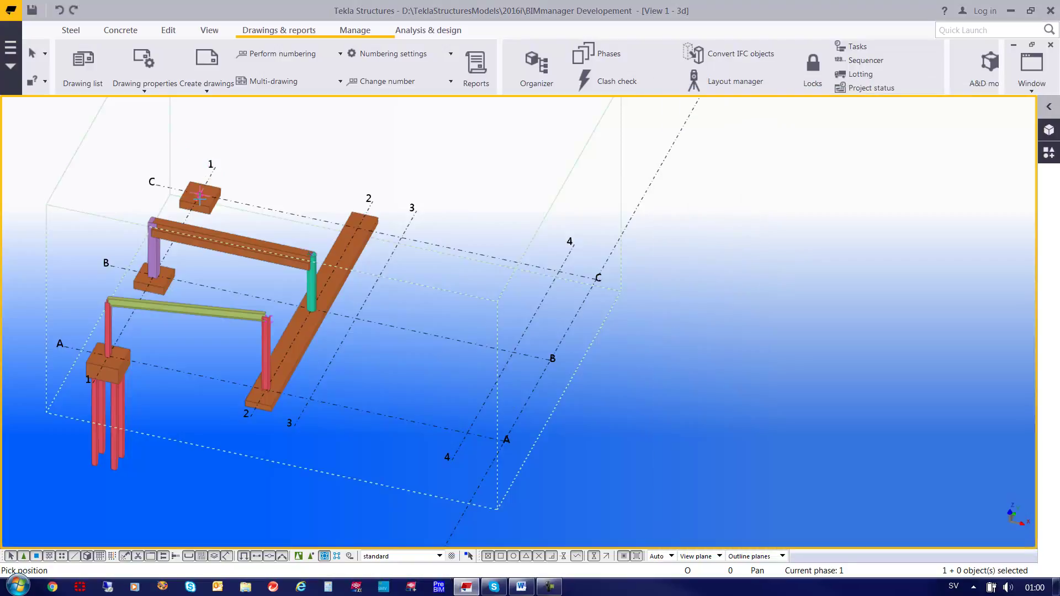
{"action": "left_click", "coordinate": [200, 197]}
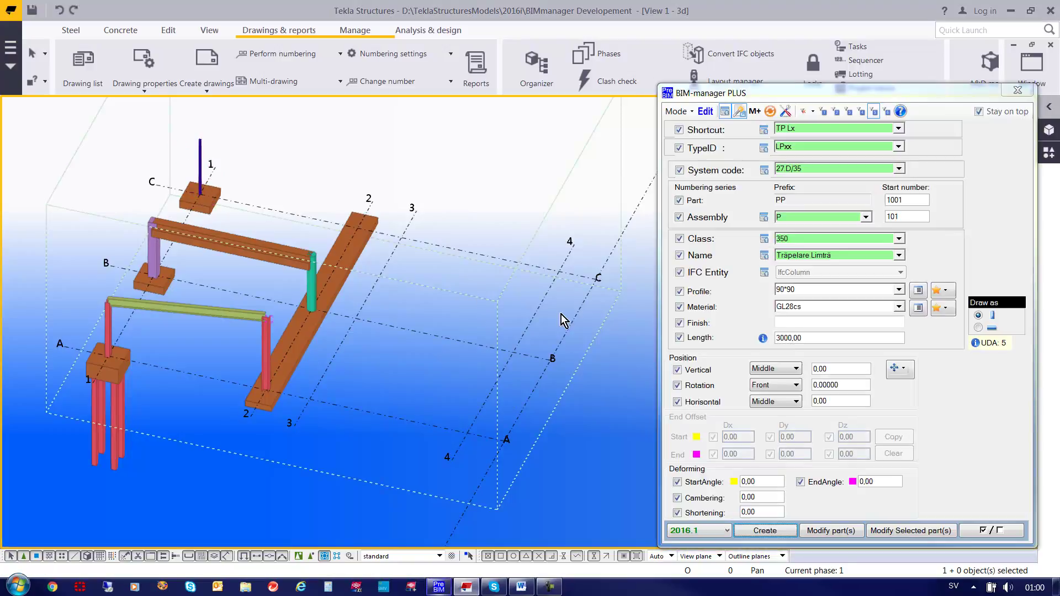
- Change the timber column definition to profile 115*115 with material GL28h-NTR
{"action": "left_click", "coordinate": [800, 289]}
{"action": "type", "text": "115"}
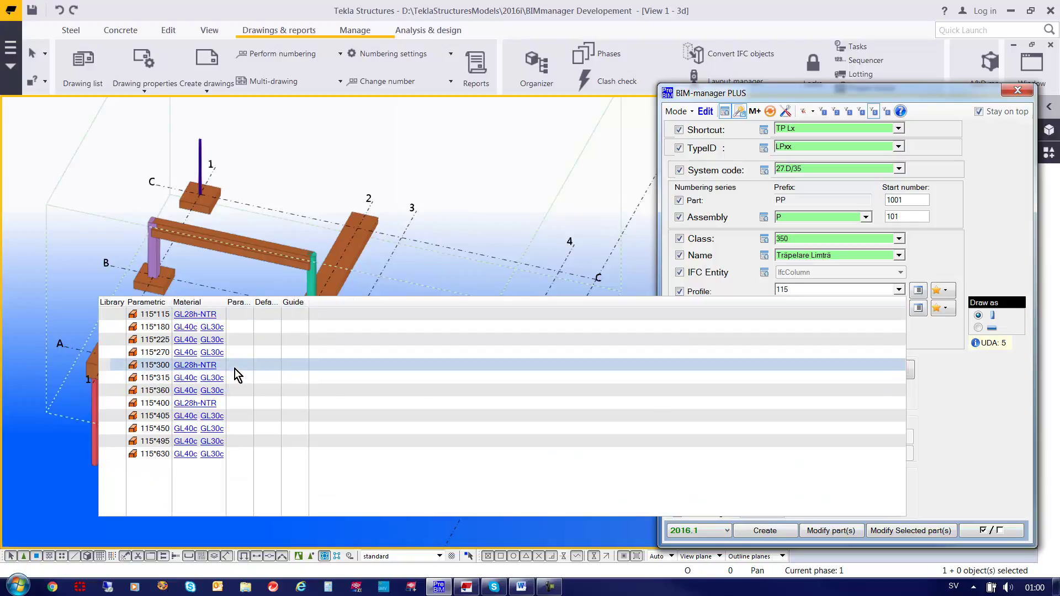
{"action": "left_click", "coordinate": [185, 312]}
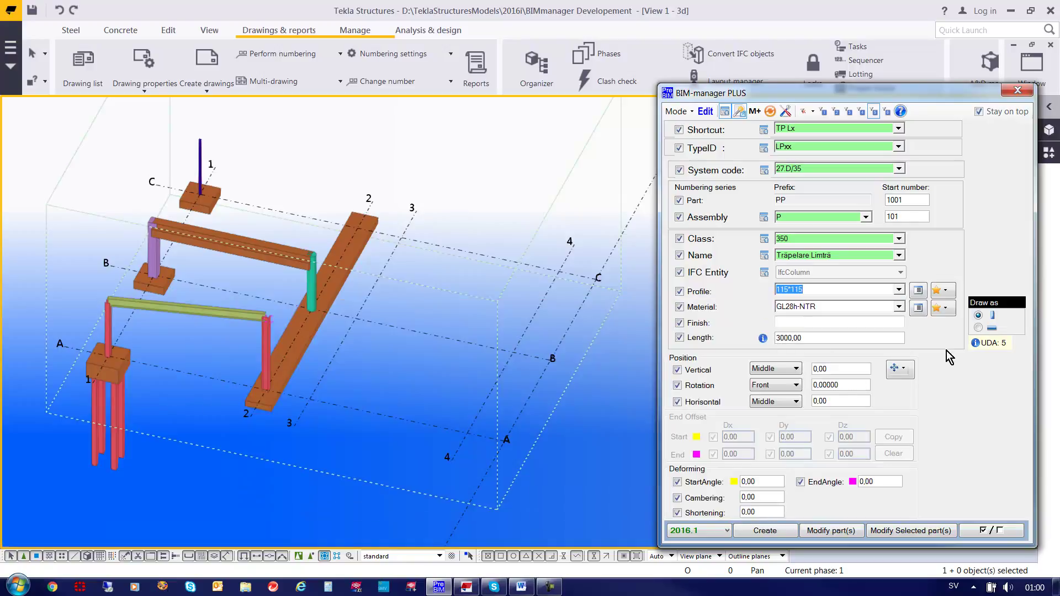
- Switch the timber column to two-point drawing and create it upward from the strip footing at grid intersection C-2
{"action": "left_click", "coordinate": [979, 329]}
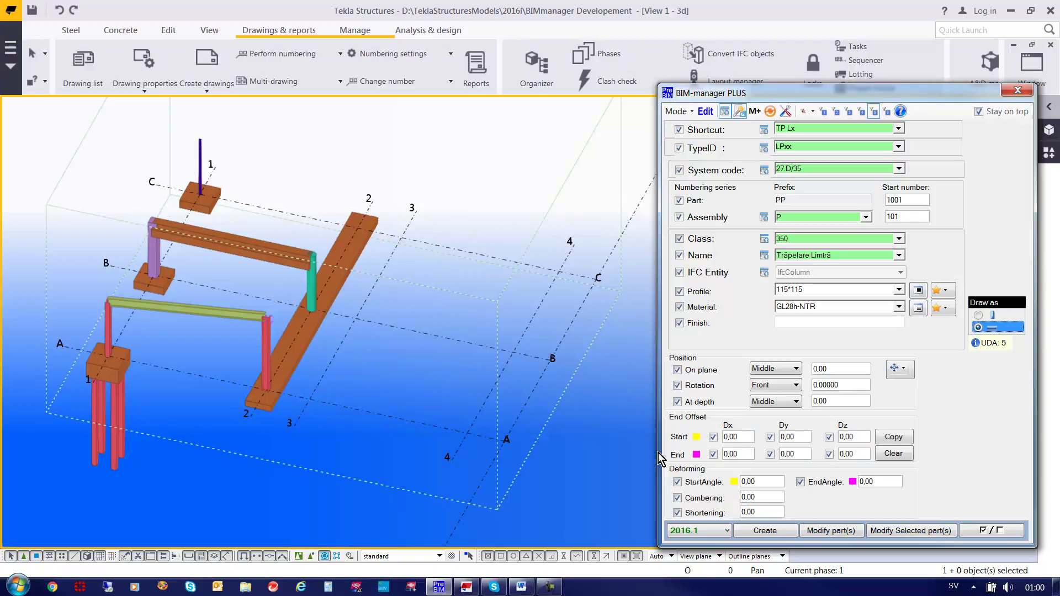
{"action": "left_click", "coordinate": [781, 527]}
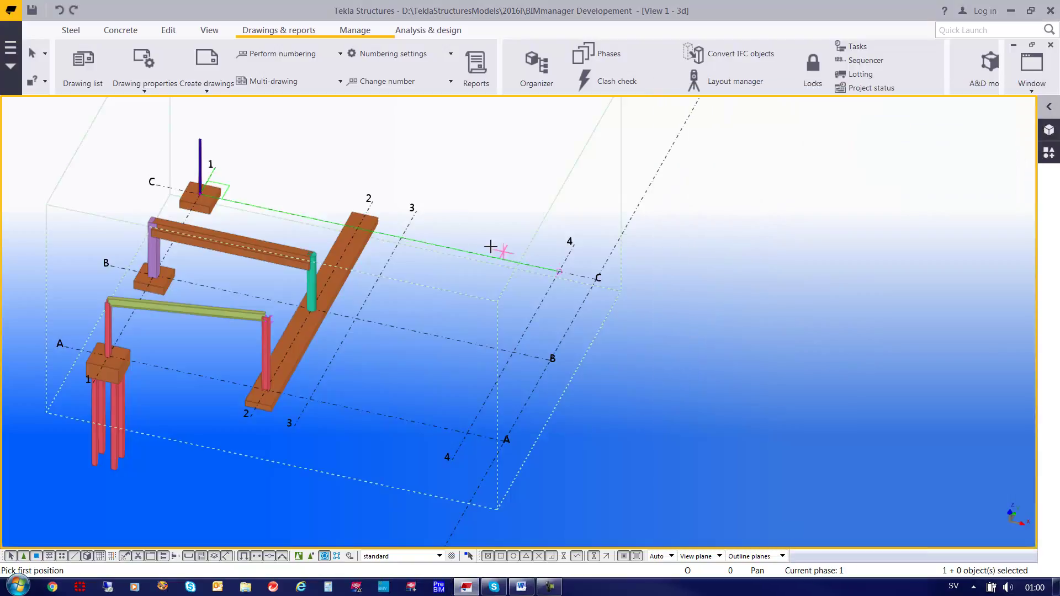
{"action": "left_click", "coordinate": [357, 227]}
{"action": "left_click", "coordinate": [358, 157]}
{"action": "key", "text": "Escape"}
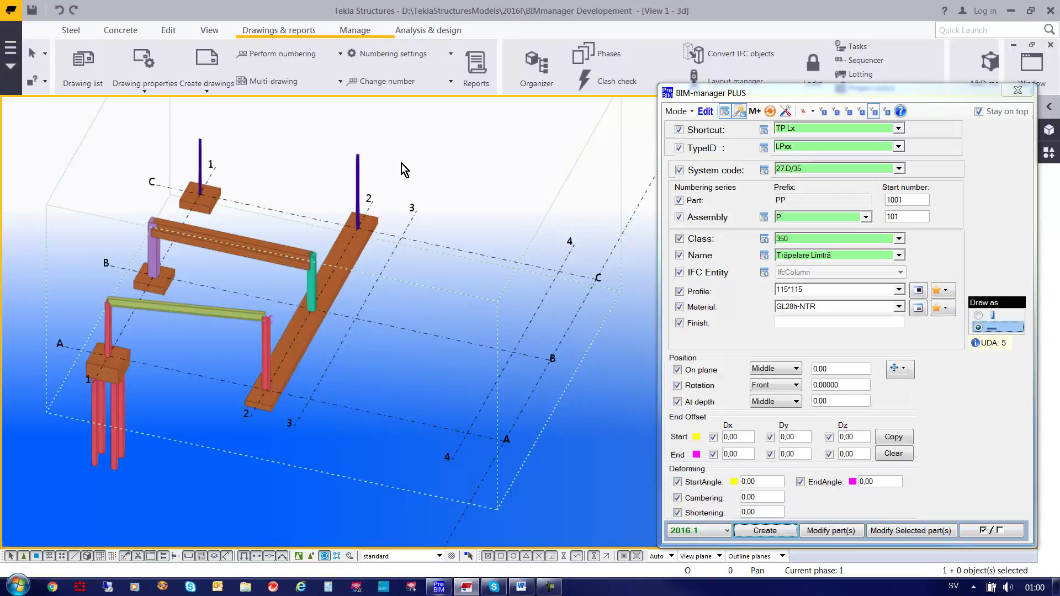
- Load the glulam beam definition Träbalk Limträ by type ID LBxx and give it profile 115*315 with material GL30c
{"action": "left_click", "coordinate": [800, 148]}
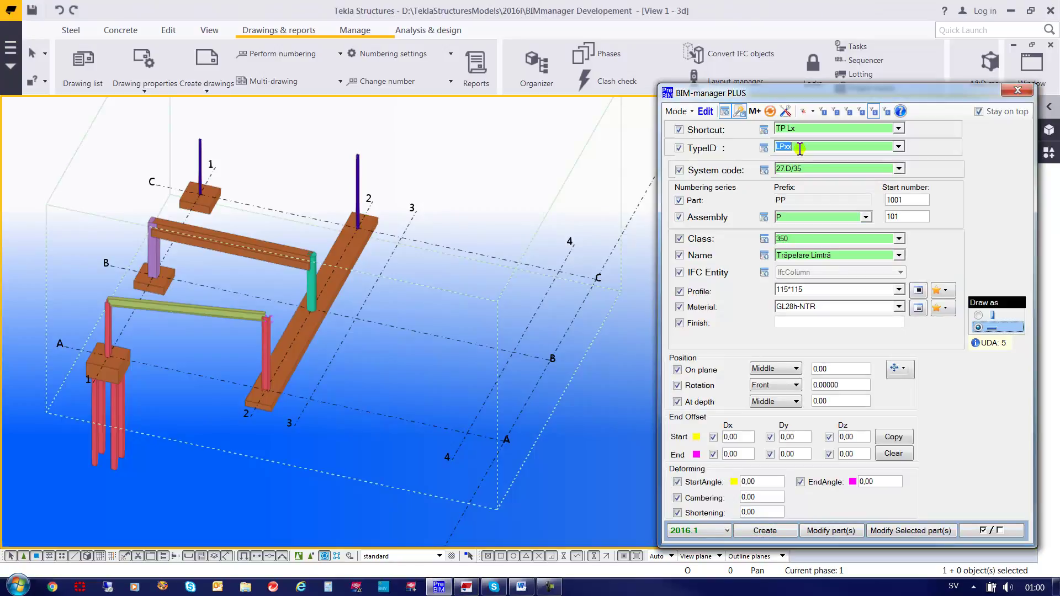
{"action": "type", "text": "lb"}
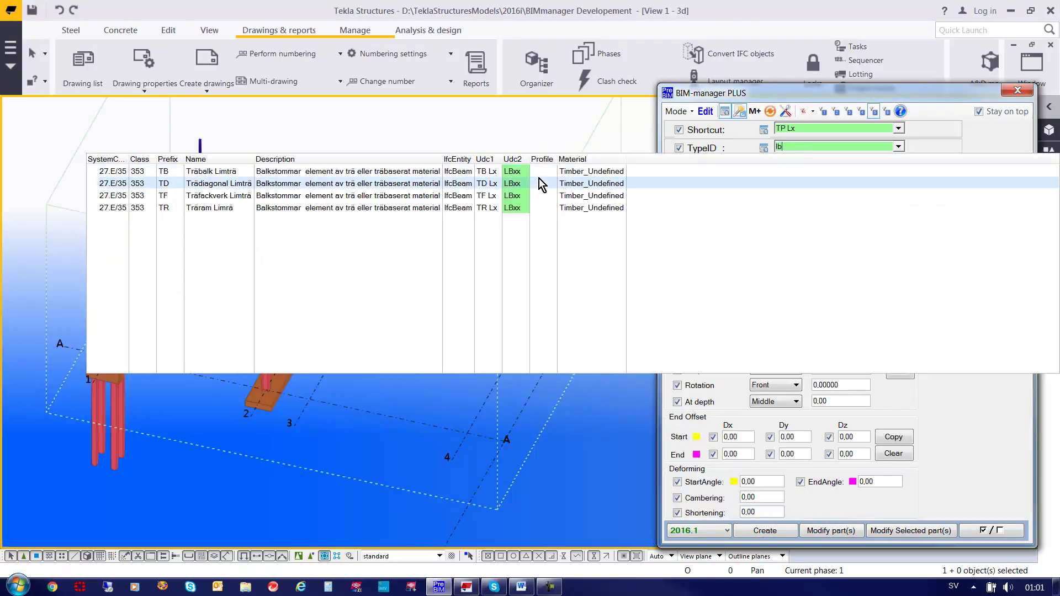
{"action": "left_click", "coordinate": [542, 175]}
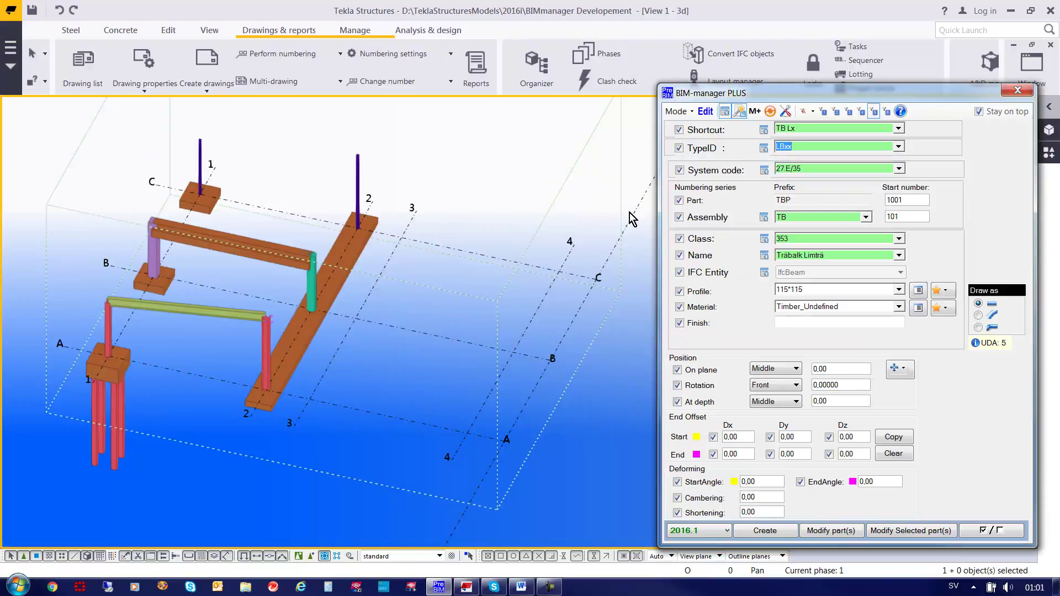
{"action": "left_click", "coordinate": [811, 287]}
{"action": "type", "text": "115"}
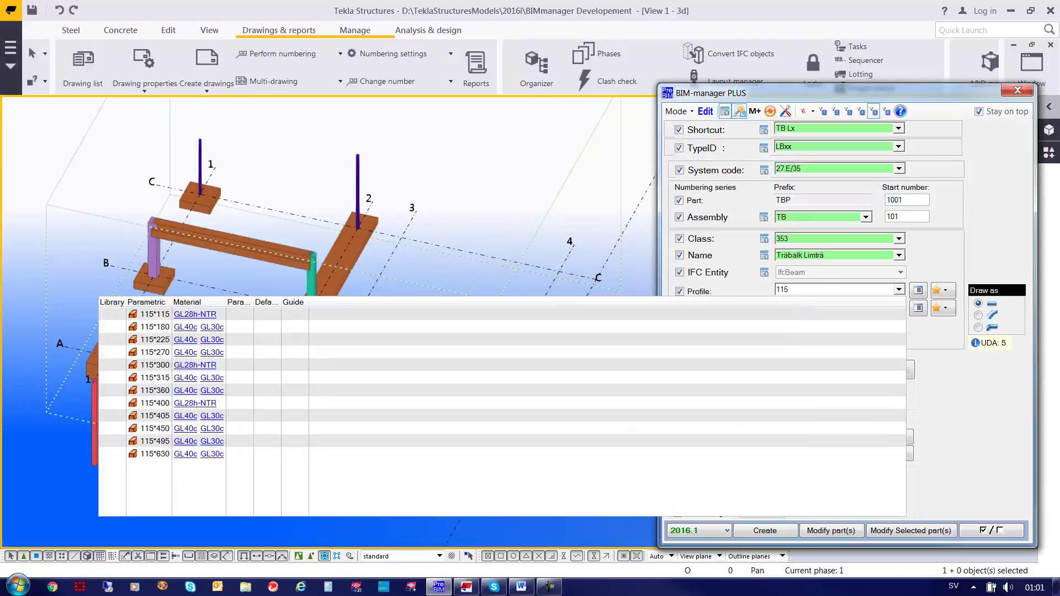
{"action": "left_click", "coordinate": [210, 378]}
- Create the glulam beam between the tops of the two timber columns on grid line C
{"action": "left_click", "coordinate": [765, 530]}
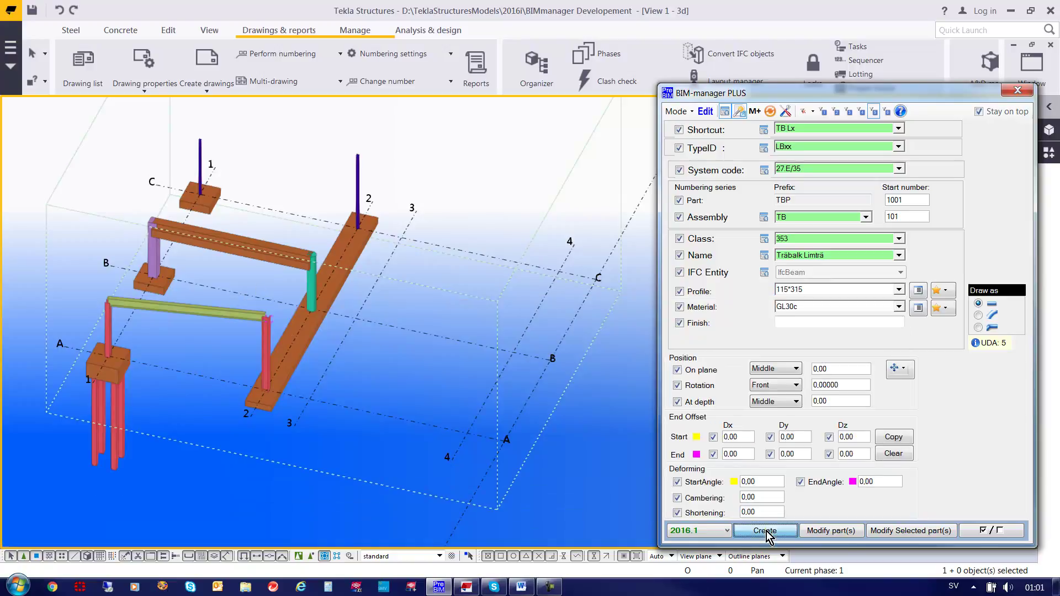
{"action": "left_click", "coordinate": [200, 142]}
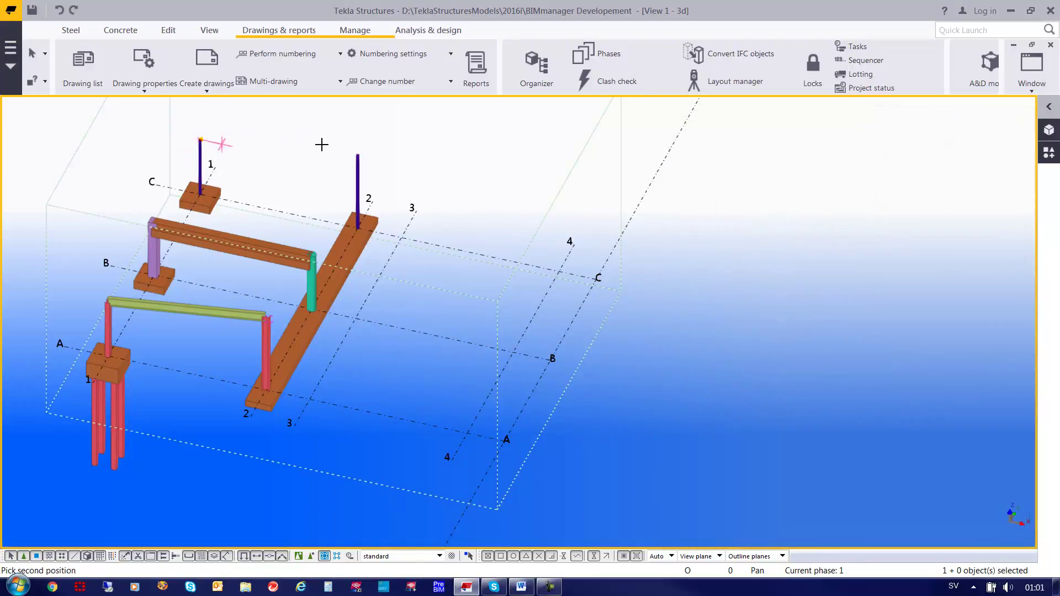
{"action": "left_click", "coordinate": [358, 155]}
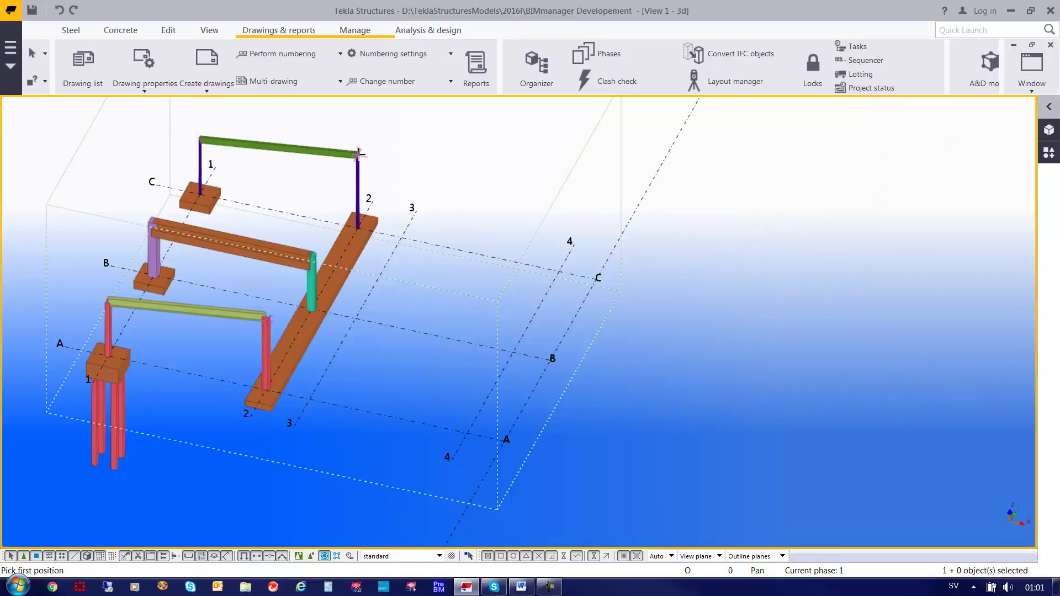
{"action": "key", "text": "Escape"}
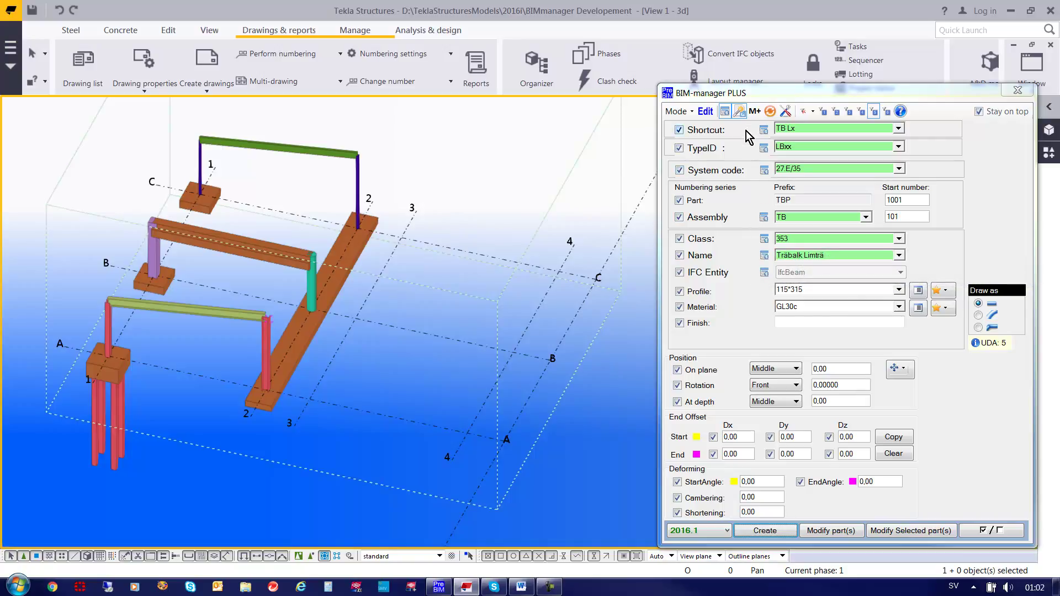
- Load the pile foundation definition Pålfundament PG by searching its name
{"action": "left_click", "coordinate": [827, 256]}
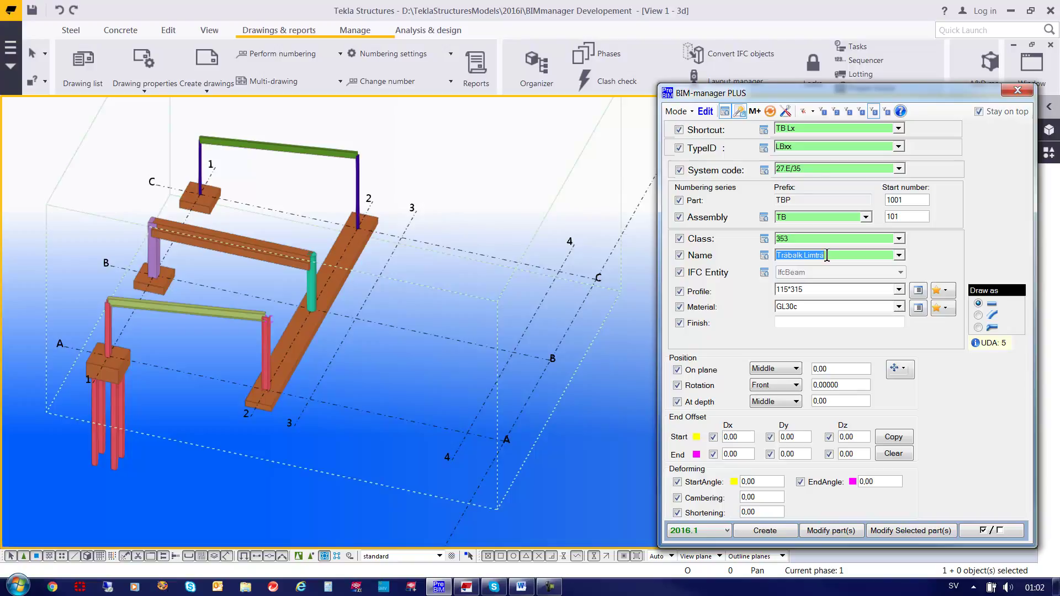
{"action": "type", "text": "PåLf"}
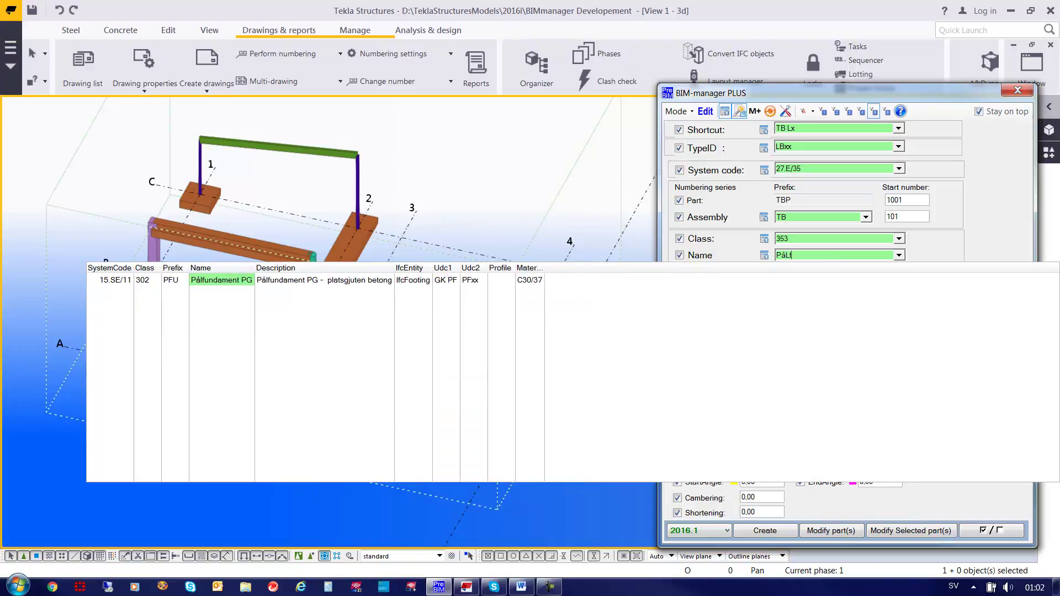
{"action": "key", "text": "Return"}
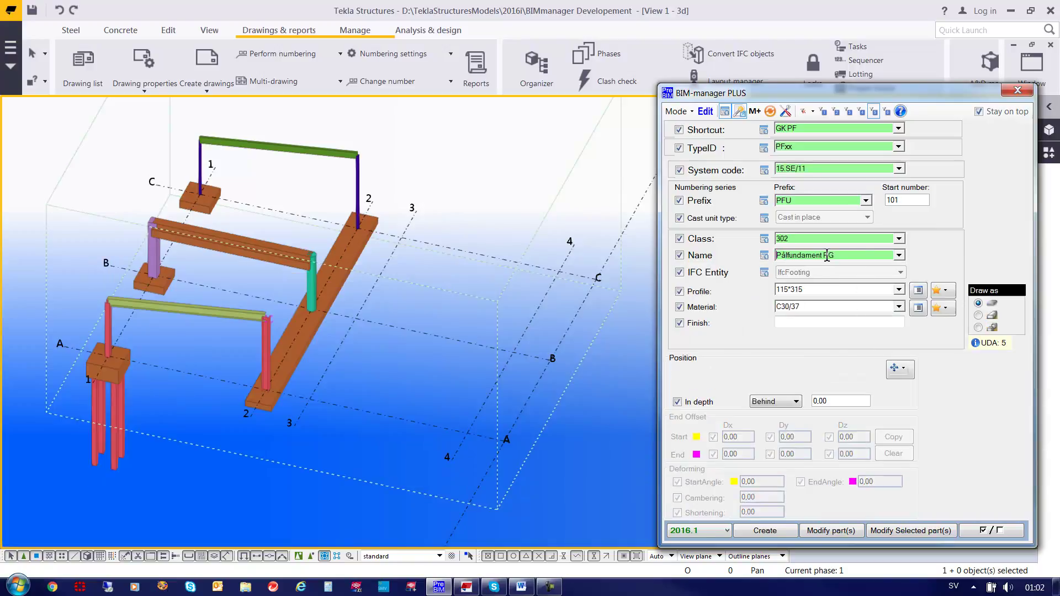
- Load the concrete pile definition with shortcut GP PB, profile 270*270 and material C50/60, and set its length to -5000
{"action": "left_click", "coordinate": [886, 113]}
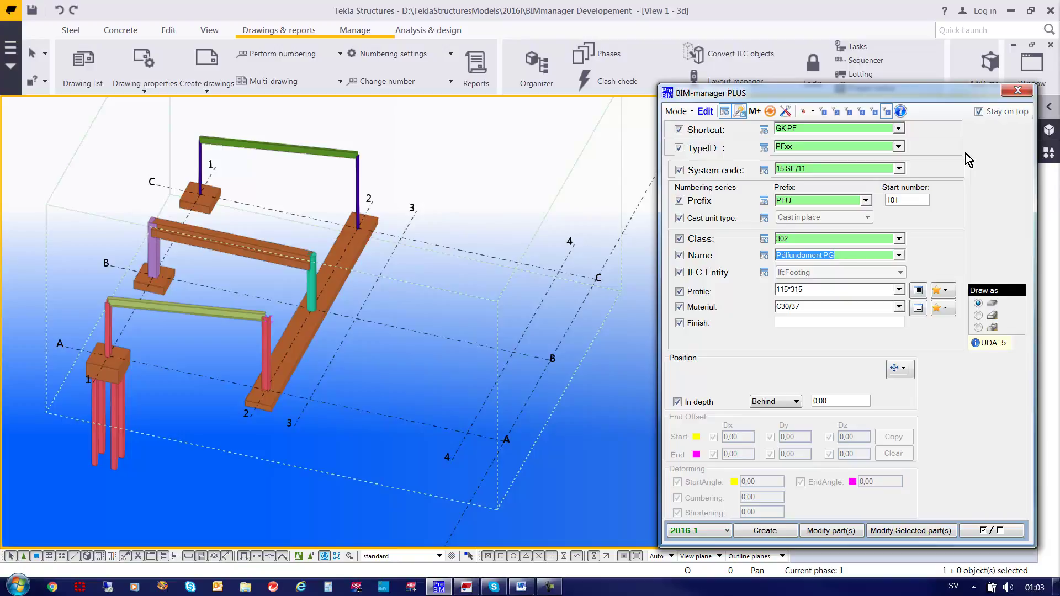
{"action": "double_click", "coordinate": [804, 126]}
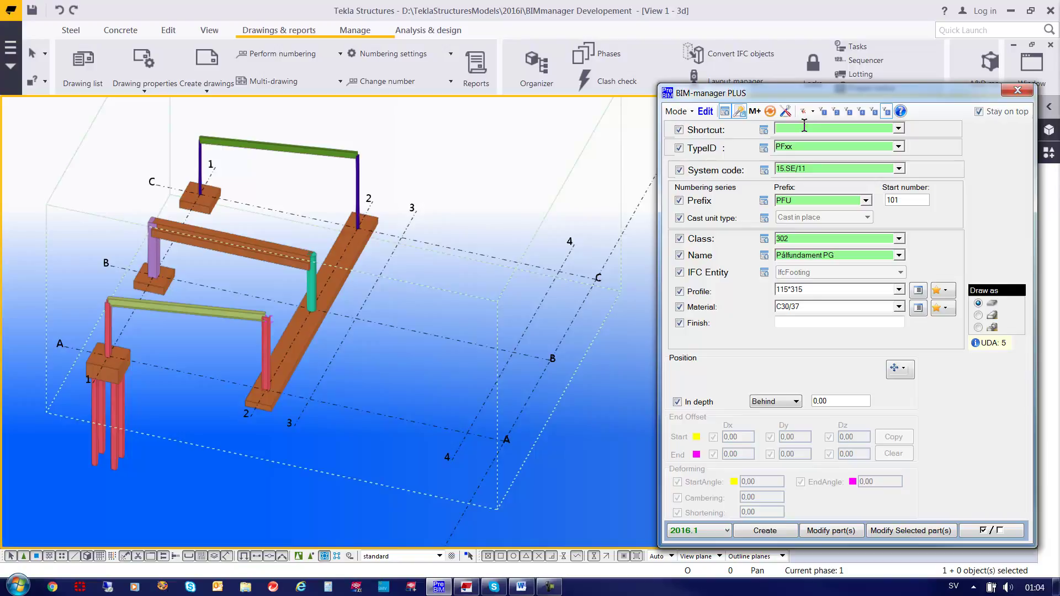
{"action": "type", "text": "gp pb"}
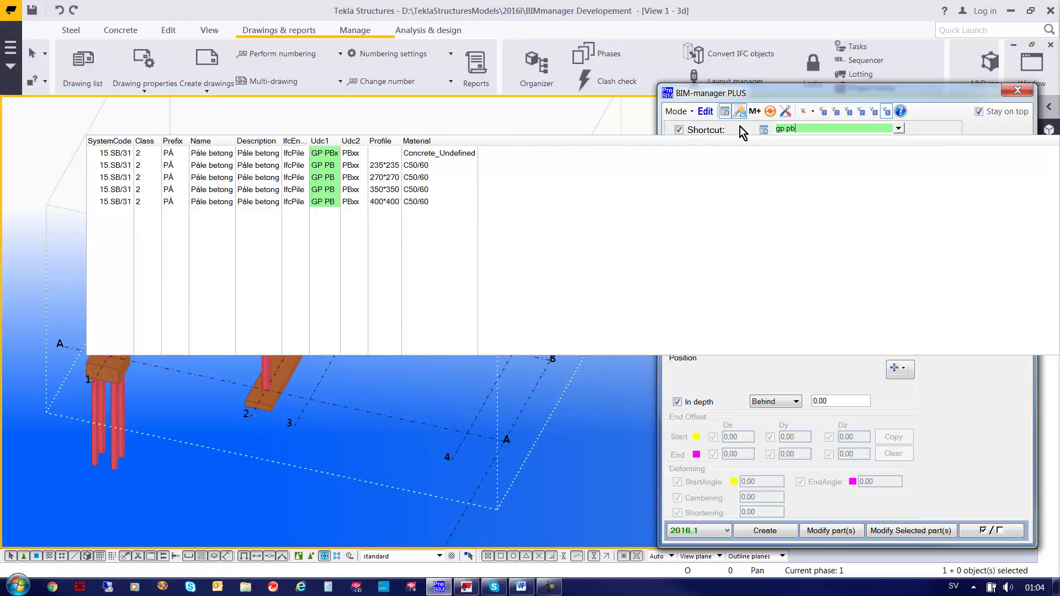
{"action": "left_click", "coordinate": [369, 178]}
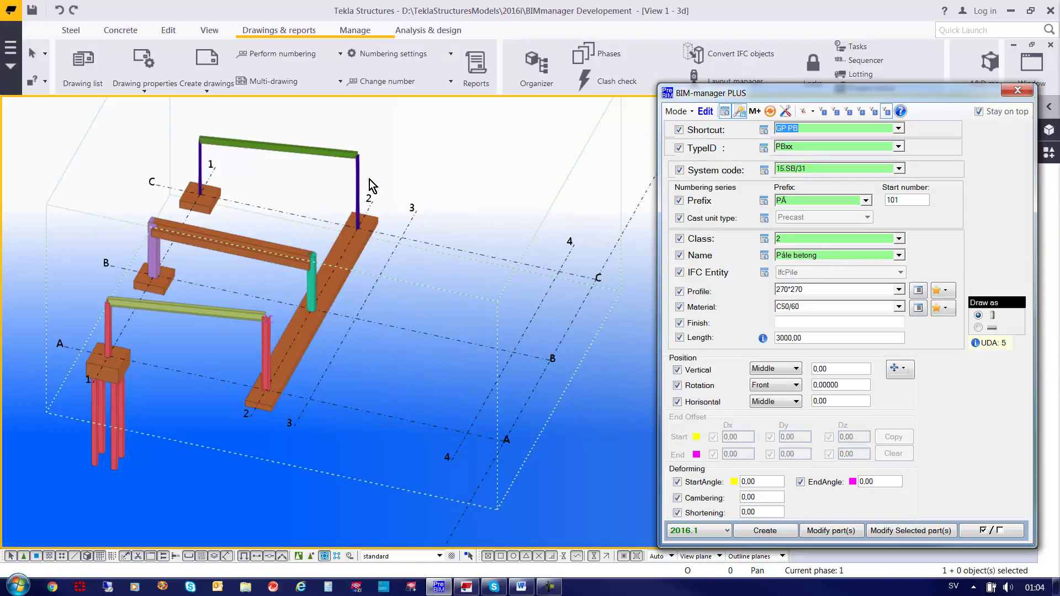
{"action": "double_click", "coordinate": [818, 338]}
{"action": "type", "text": "0,00-5000"}
- Create six concrete piles at the intersections of grid lines 3 and 4 with grid lines A, B and C
{"action": "left_click", "coordinate": [785, 531]}
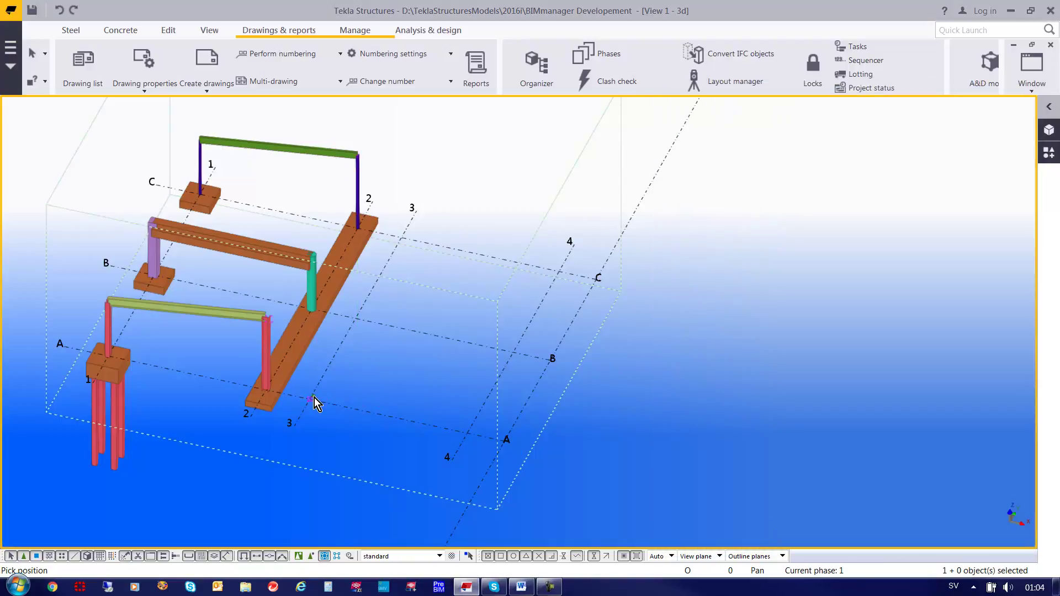
{"action": "left_click", "coordinate": [309, 398]}
{"action": "left_click", "coordinate": [354, 320]}
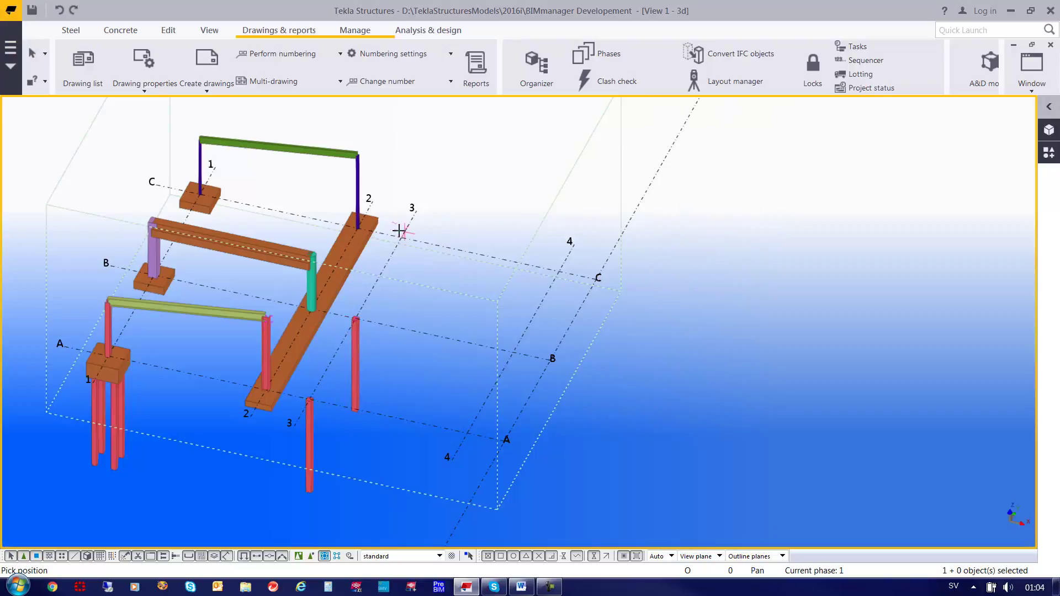
{"action": "left_click", "coordinate": [402, 239]}
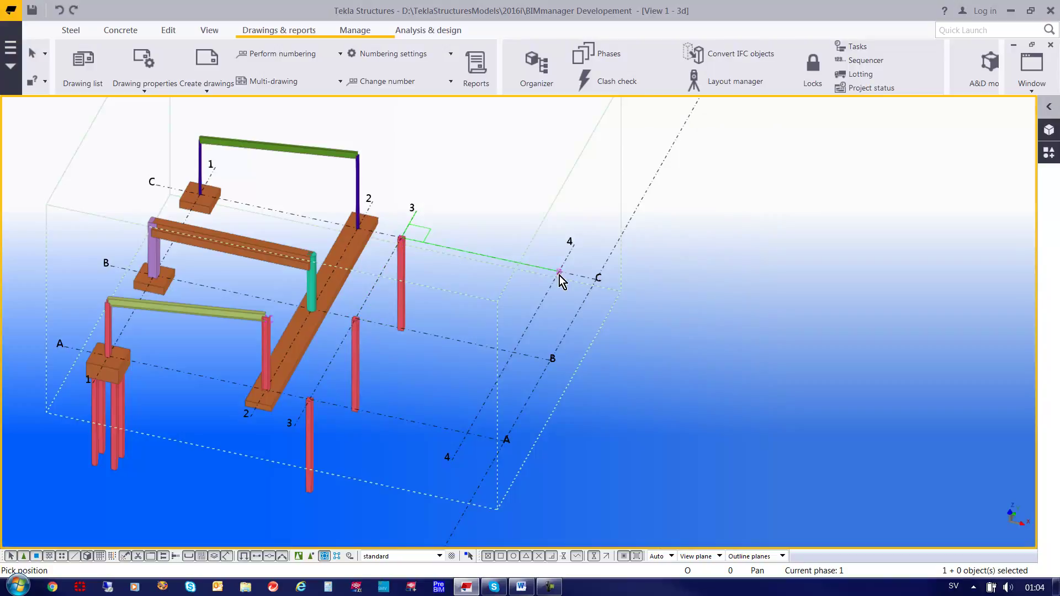
{"action": "left_click", "coordinate": [559, 271]}
{"action": "left_click", "coordinate": [513, 352]}
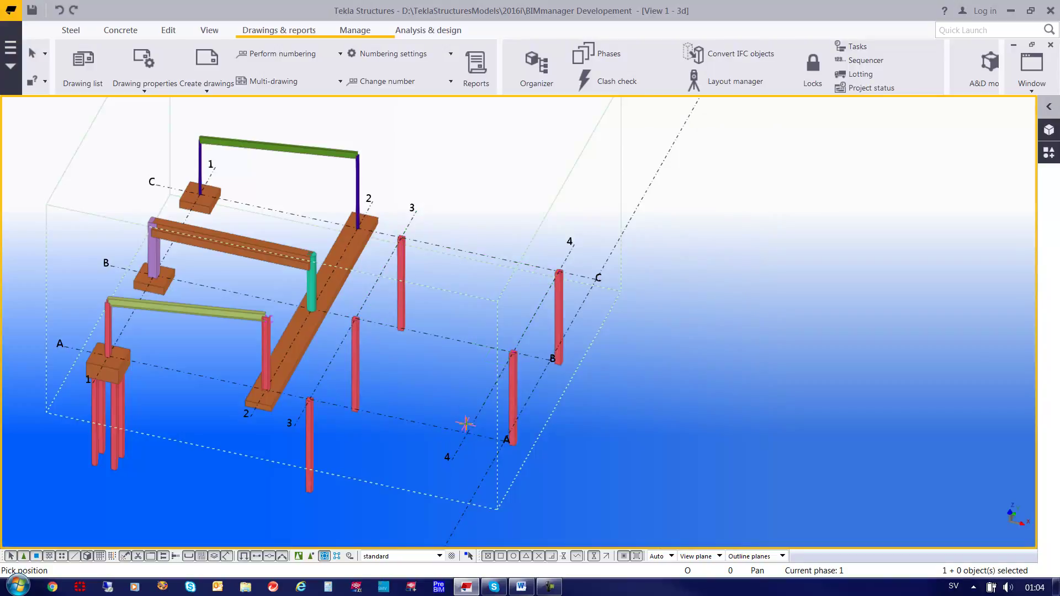
{"action": "left_click", "coordinate": [462, 431]}
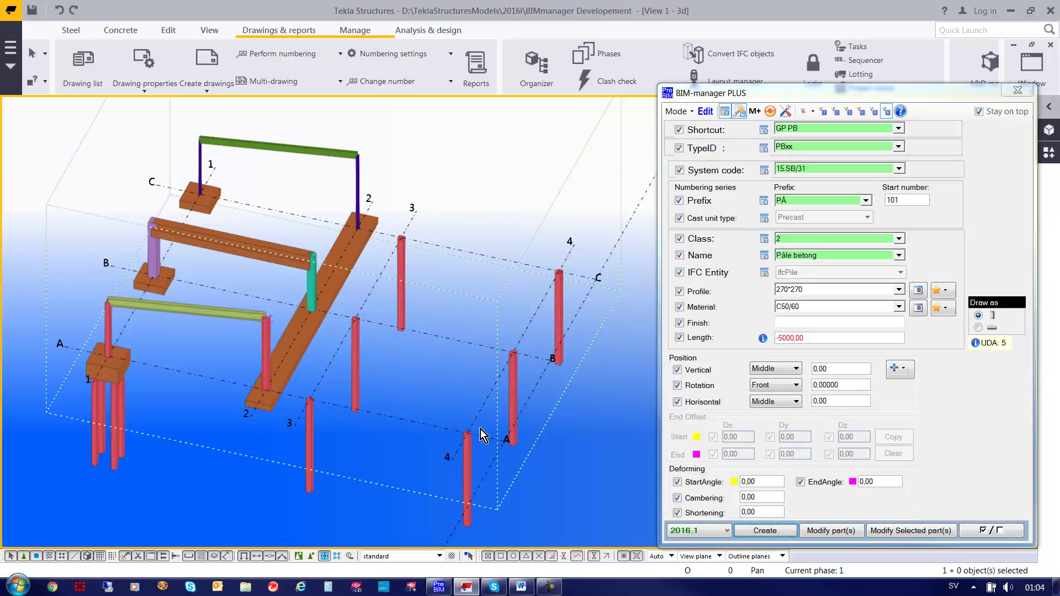
- Load the cast-in-place foundation slab definition Grundplatta PG, system code 15.SG/11, by its shortcut GK GP
{"action": "left_click", "coordinate": [801, 130]}
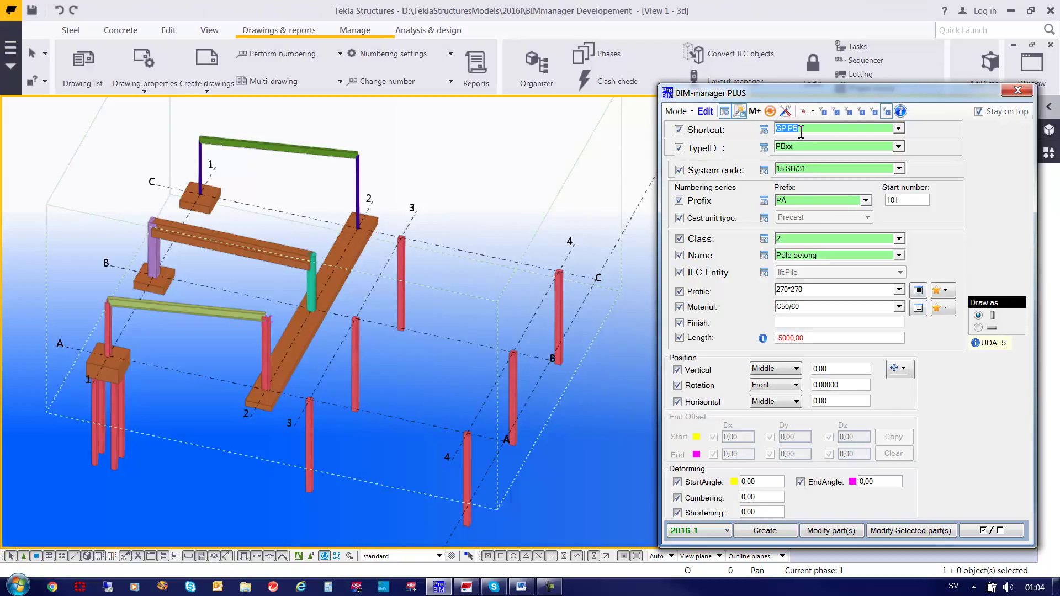
{"action": "type", "text": "gk"}
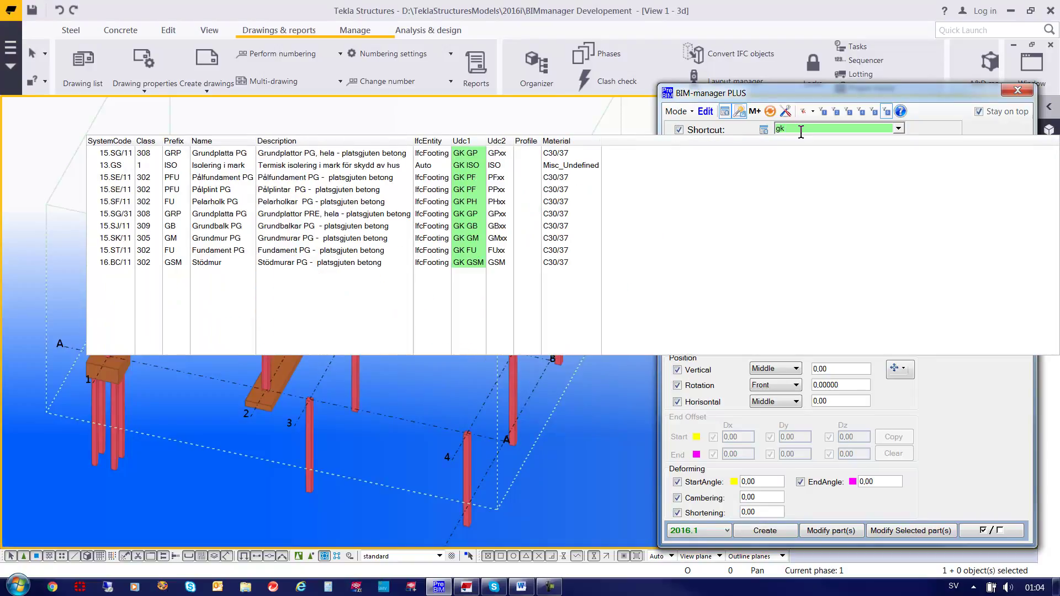
{"action": "type", "text": " gp"}
{"action": "left_click", "coordinate": [532, 154]}
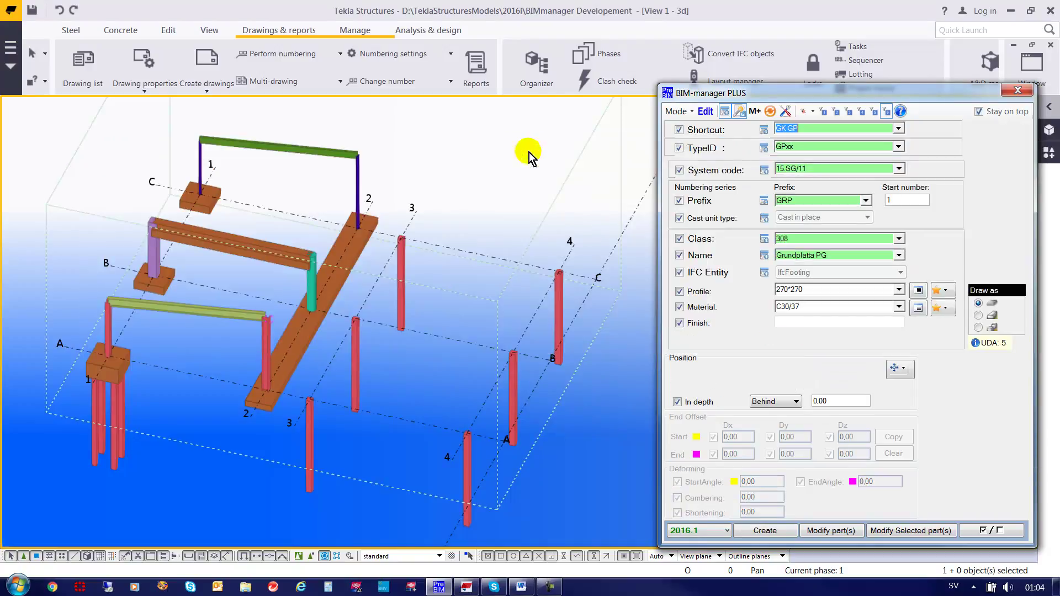
- Set the foundation slab's profile thickness to 400 and its material to C30/37
{"action": "double_click", "coordinate": [815, 289]}
{"action": "type", "text": "40"}
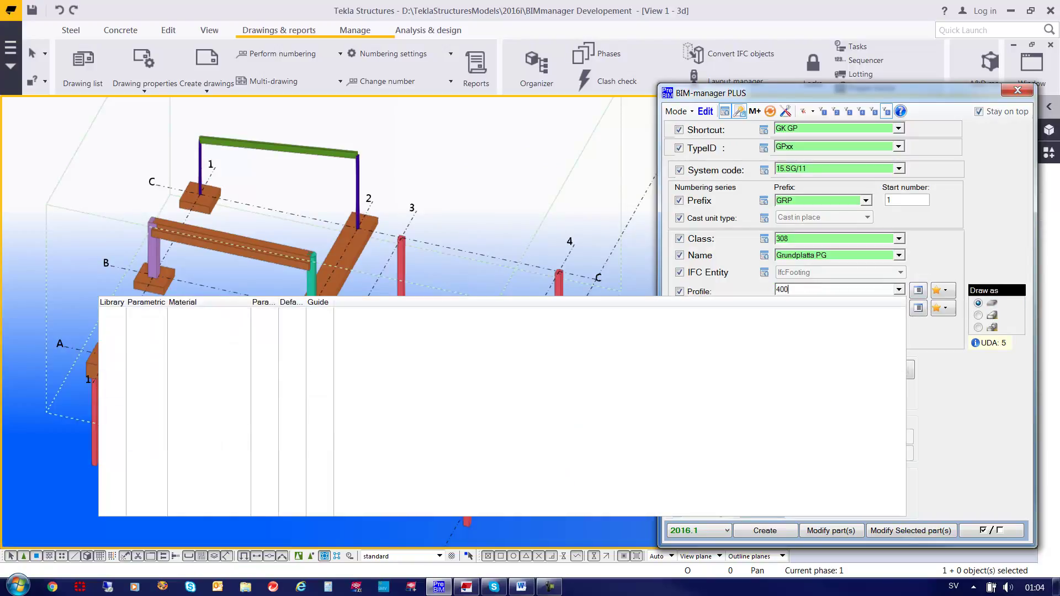
{"action": "type", "text": "0"}
{"action": "key", "text": "Tab"}
{"action": "type", "text": "c"}
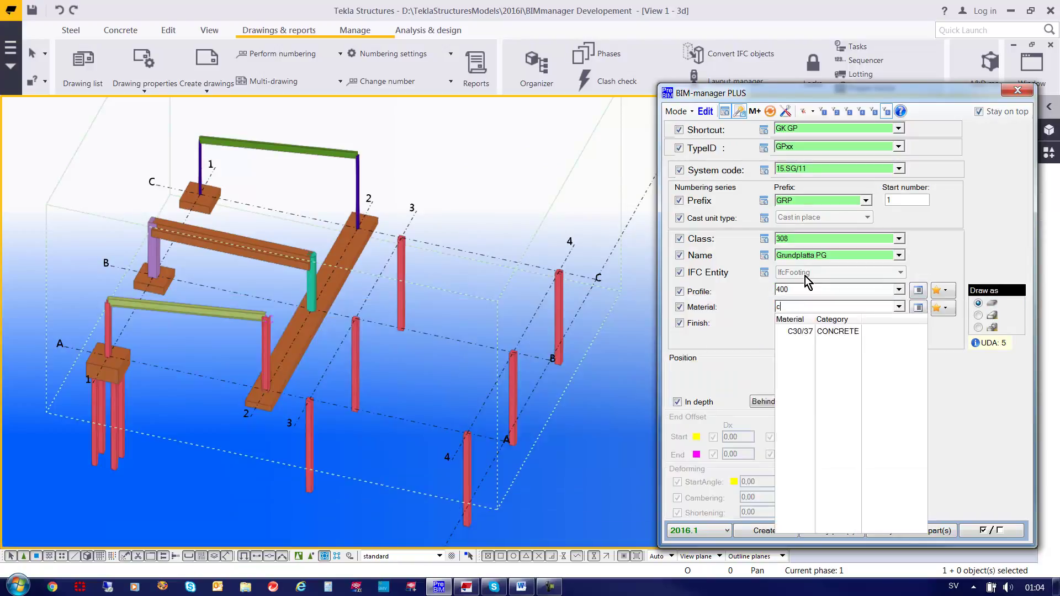
{"action": "left_click", "coordinate": [800, 489]}
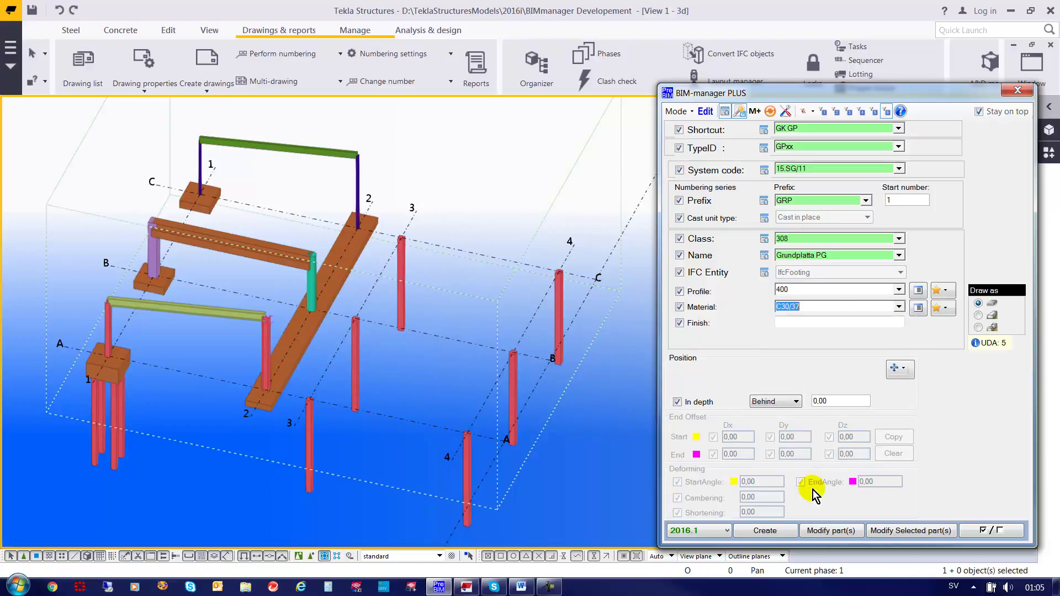
- Create the foundation slab as a polygon through the piles at grid intersections C-3, A-3, A-4 and C-4
{"action": "left_click", "coordinate": [767, 536]}
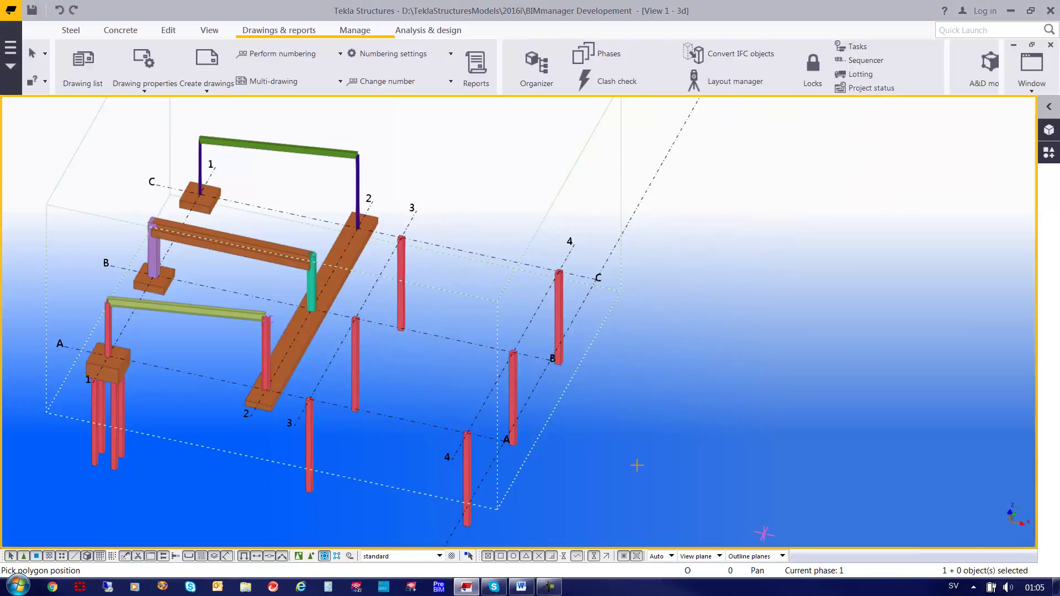
{"action": "left_click", "coordinate": [401, 238]}
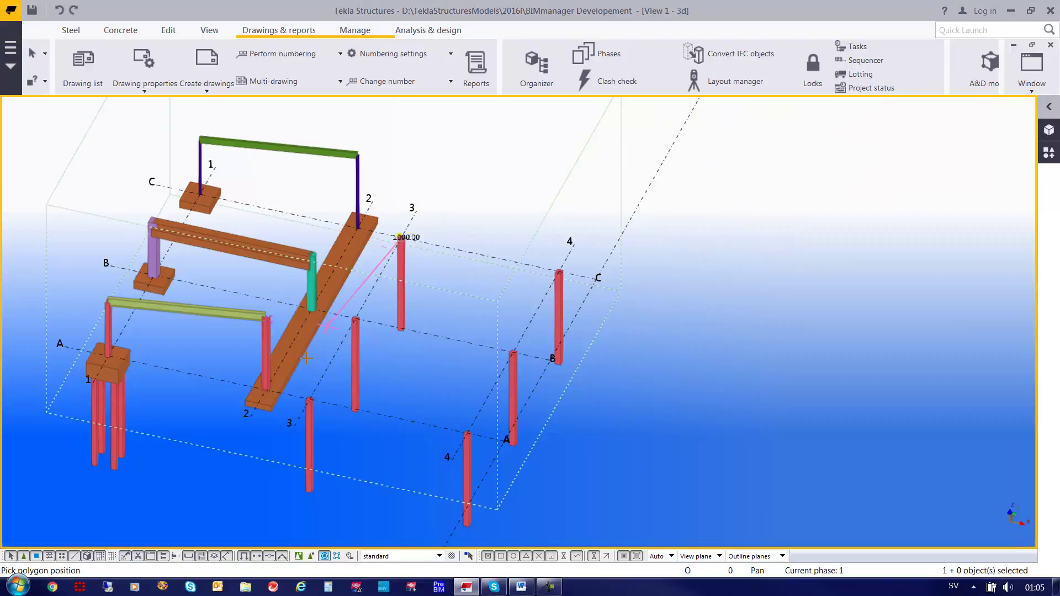
{"action": "left_click", "coordinate": [312, 398]}
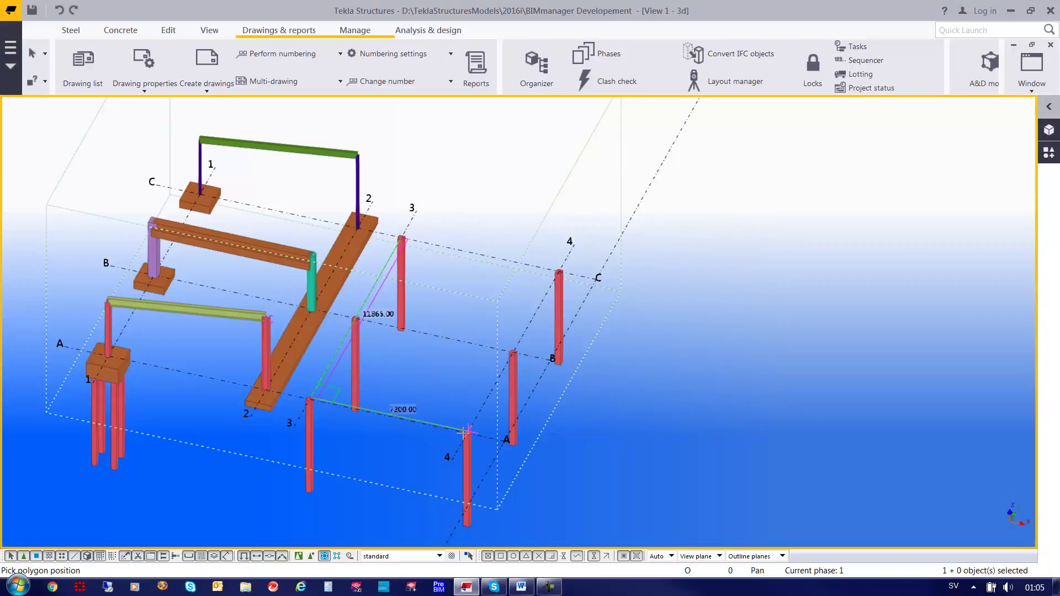
{"action": "left_click", "coordinate": [466, 431]}
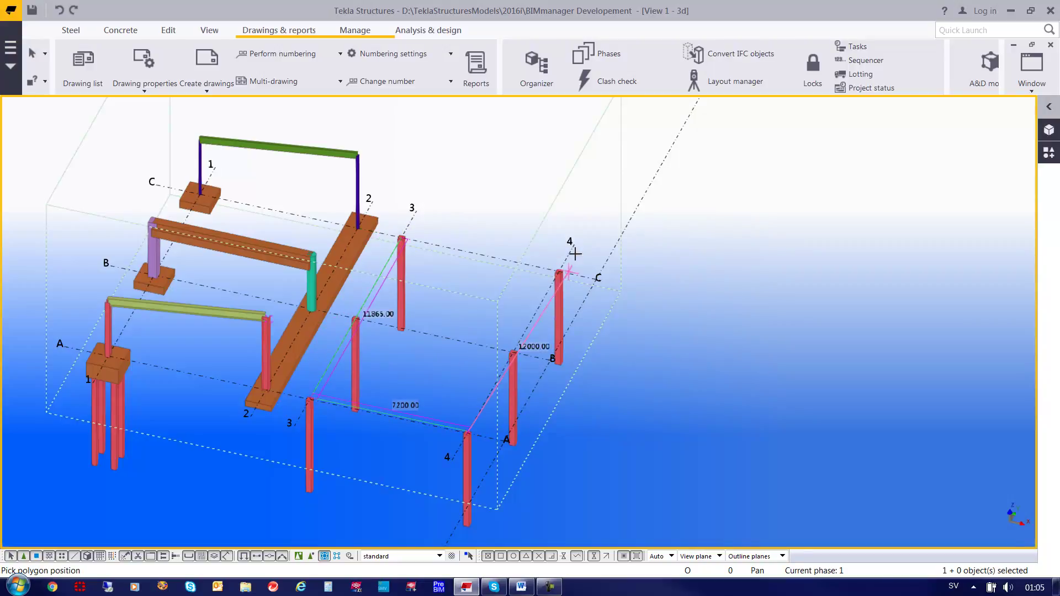
{"action": "left_click", "coordinate": [557, 268]}
{"action": "middle_click", "coordinate": [556, 269]}
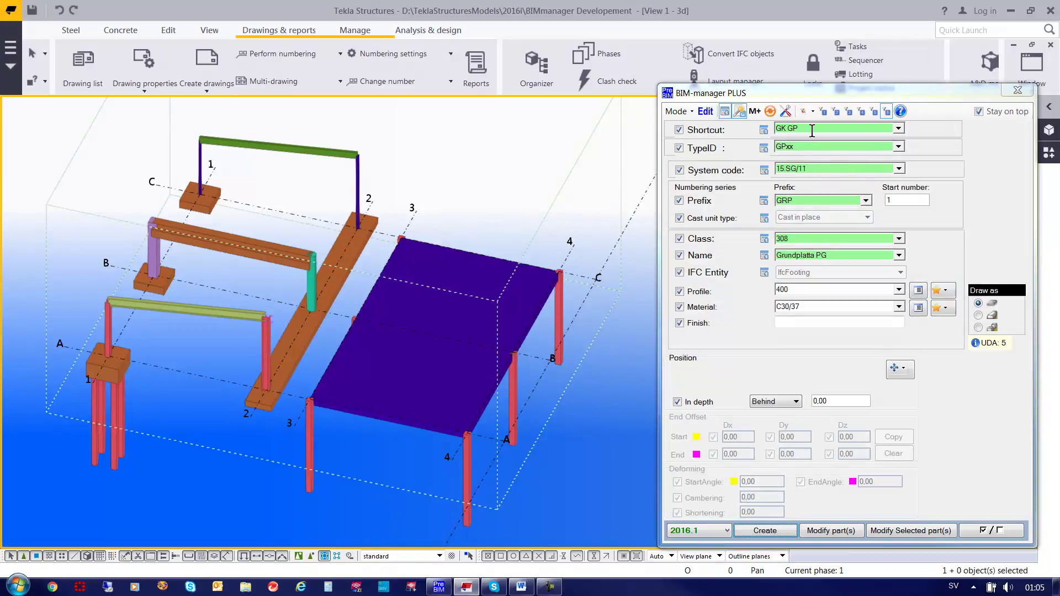
- Load the cast-in-place concrete column definition K RP300*300 and set its length to 3000
{"action": "left_click", "coordinate": [812, 130]}
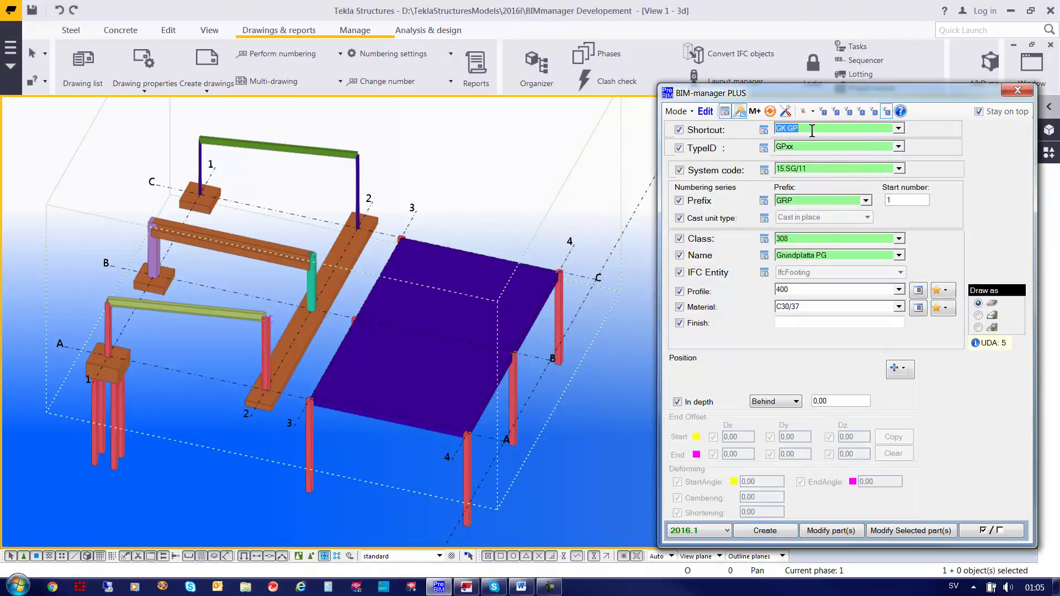
{"action": "type", "text": "k rp"}
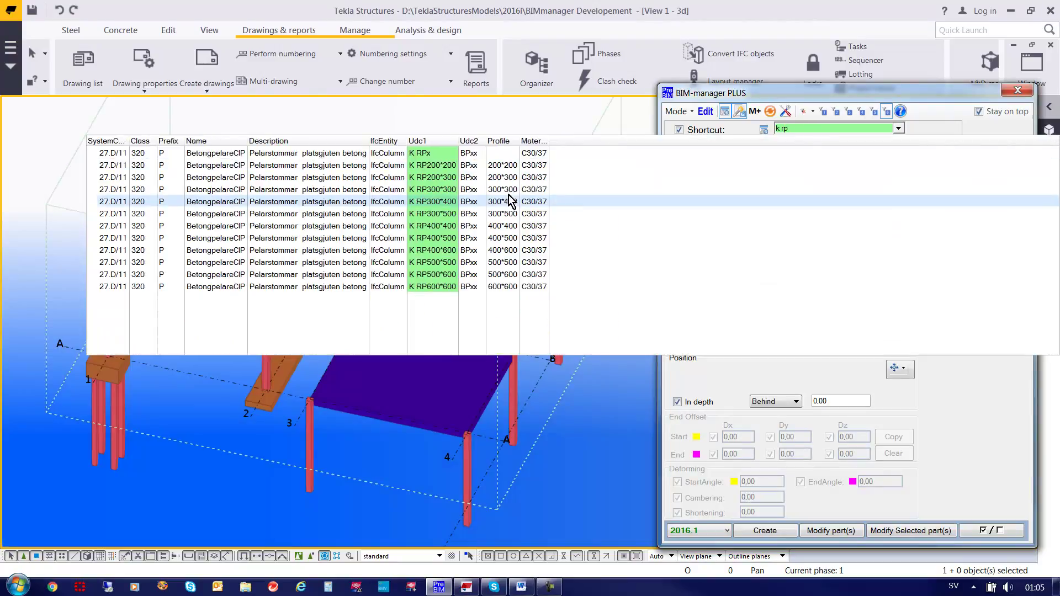
{"action": "left_click", "coordinate": [508, 189]}
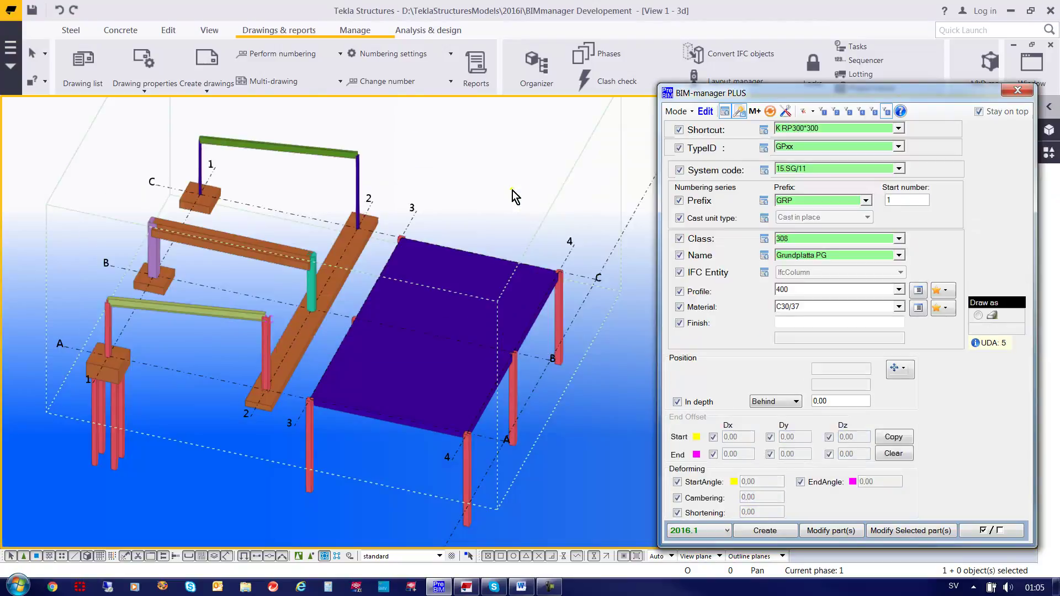
{"action": "left_click", "coordinate": [807, 339]}
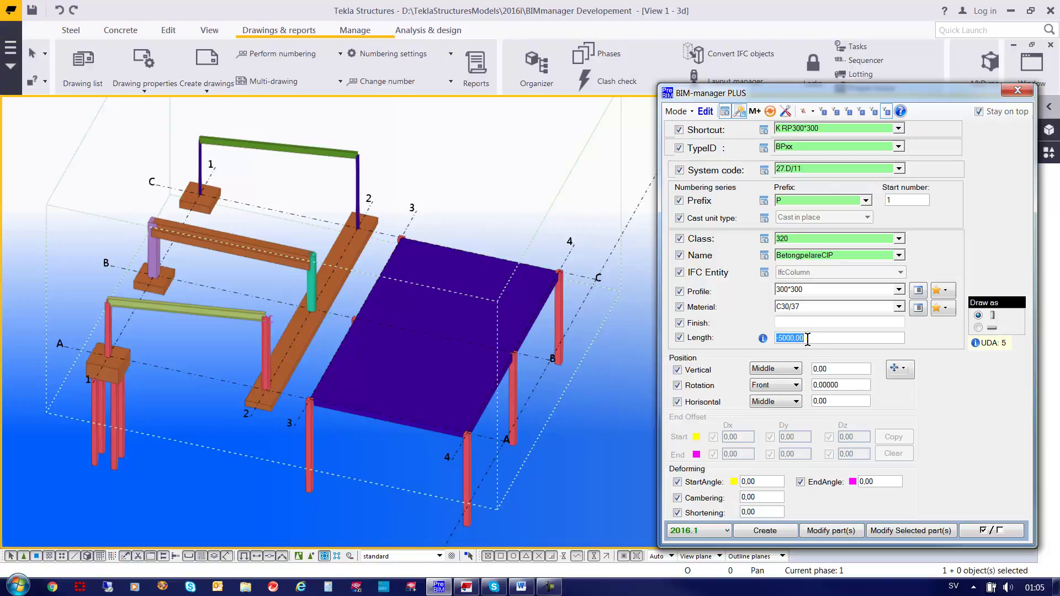
{"action": "key", "text": "BackSpace"}
- Create two 300*300 cast-in-place columns on the slab at grid intersections C-3 and B-3
{"action": "left_click", "coordinate": [764, 531]}
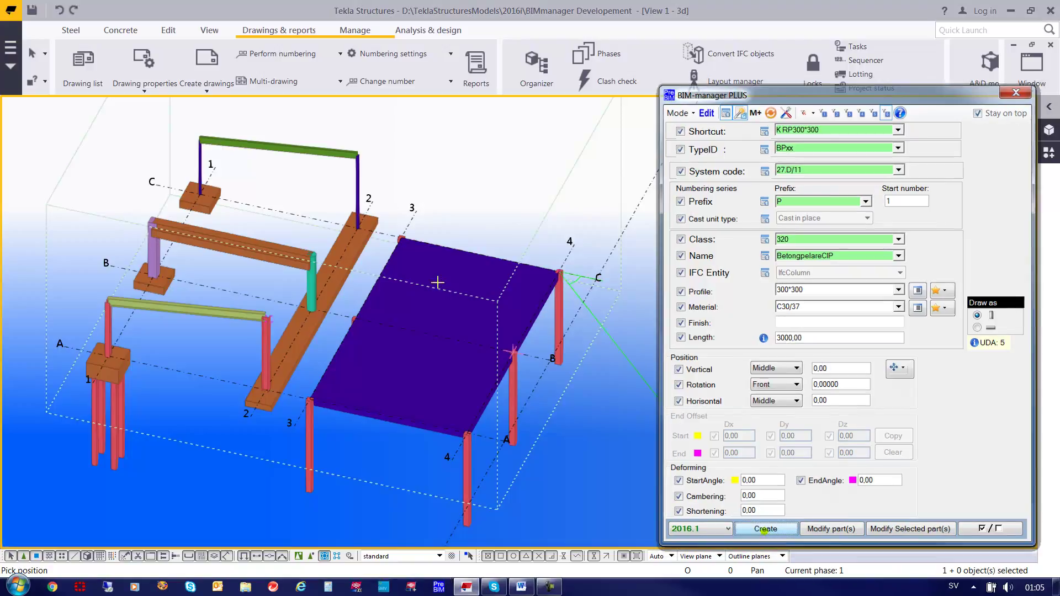
{"action": "left_click", "coordinate": [401, 234]}
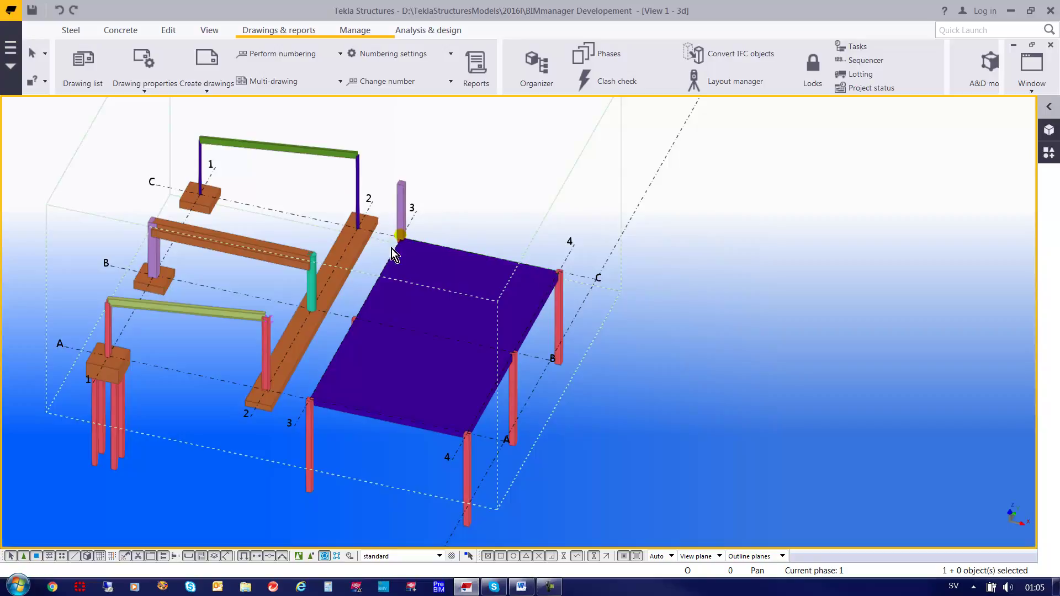
{"action": "left_click", "coordinate": [352, 321]}
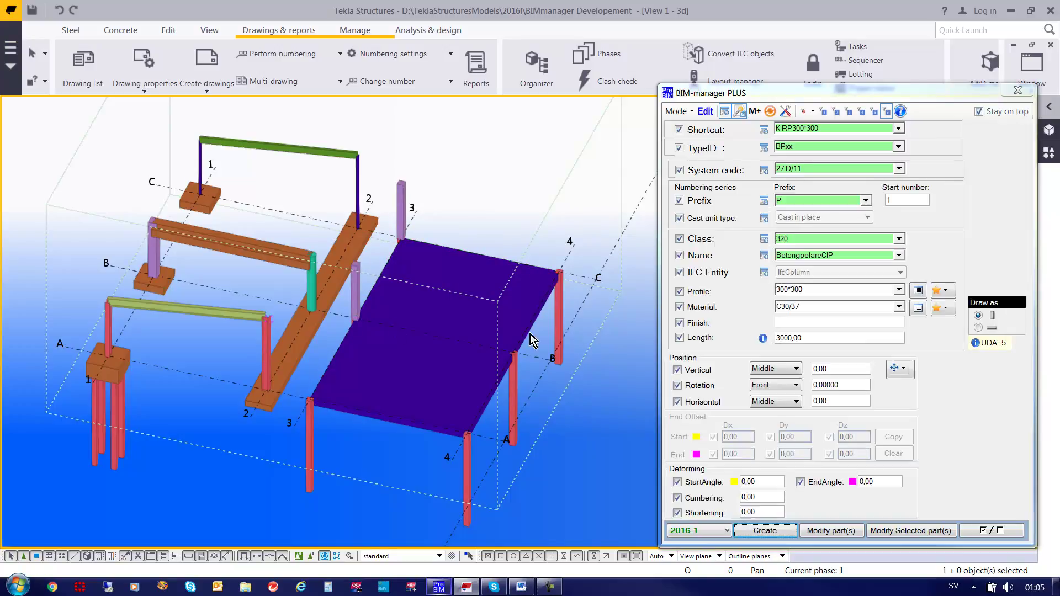
- Load the precast round column definition P OP450 and create columns at grid intersections C-4 and B-4
{"action": "left_click", "coordinate": [830, 128]}
{"action": "type", "text": "p op"}
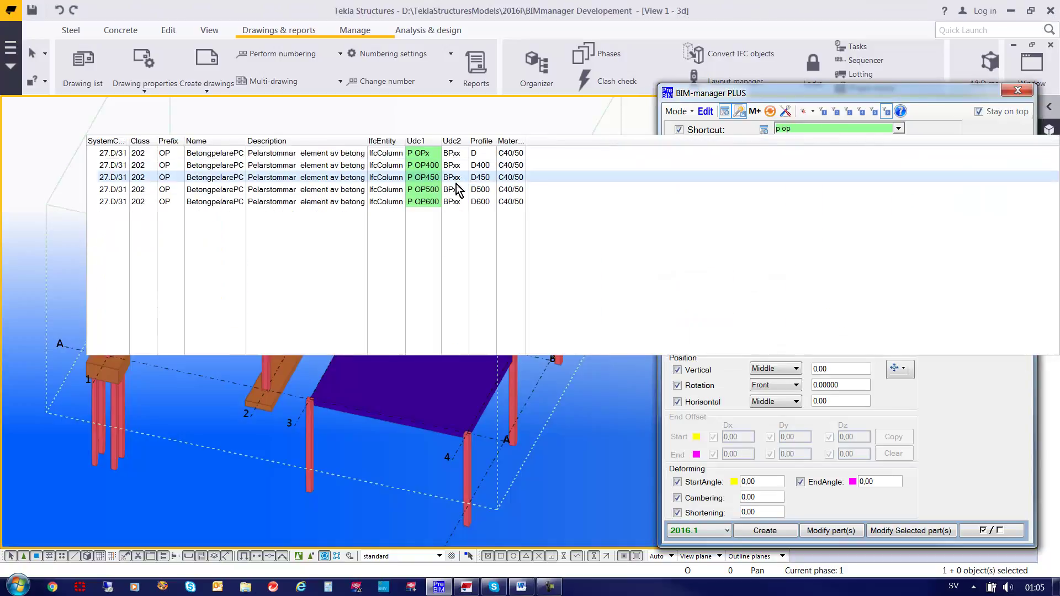
{"action": "left_click", "coordinate": [479, 178]}
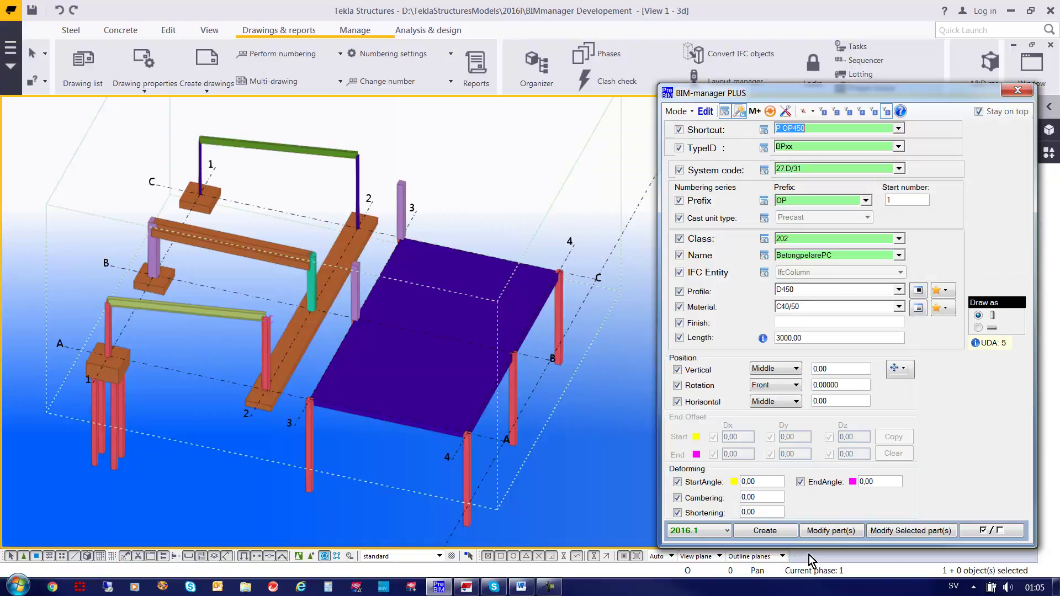
{"action": "left_click", "coordinate": [764, 531]}
{"action": "left_click", "coordinate": [560, 271]}
{"action": "left_click", "coordinate": [514, 354]}
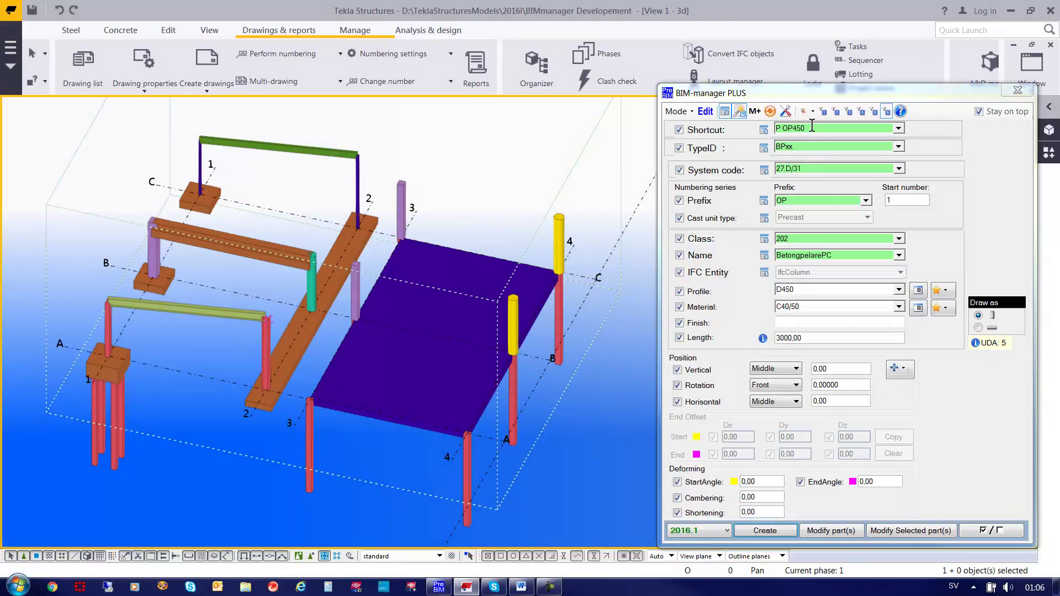
- Load the precast beam definition P RB280*580 and create the beam between the column tops at C-3 and C-4
{"action": "left_click", "coordinate": [812, 127]}
{"action": "type", "text": "p r"}
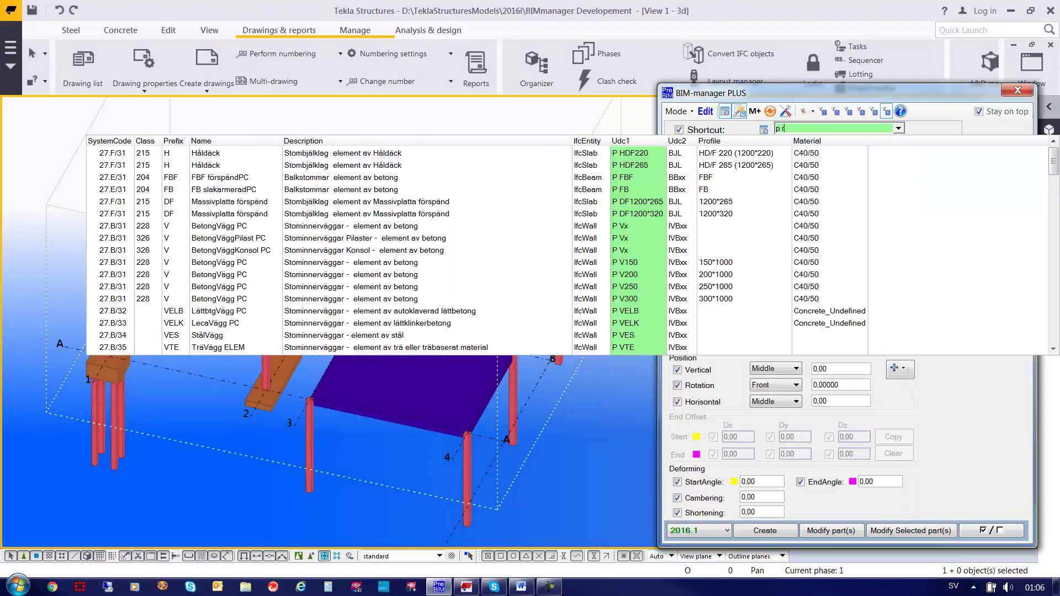
{"action": "type", "text": "b2"}
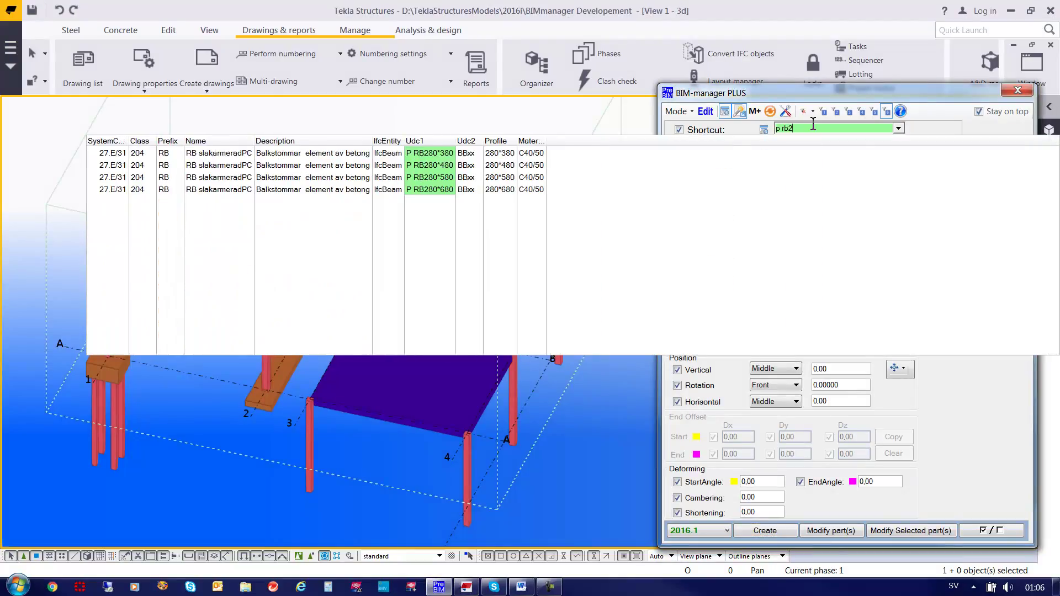
{"action": "left_click", "coordinate": [428, 179]}
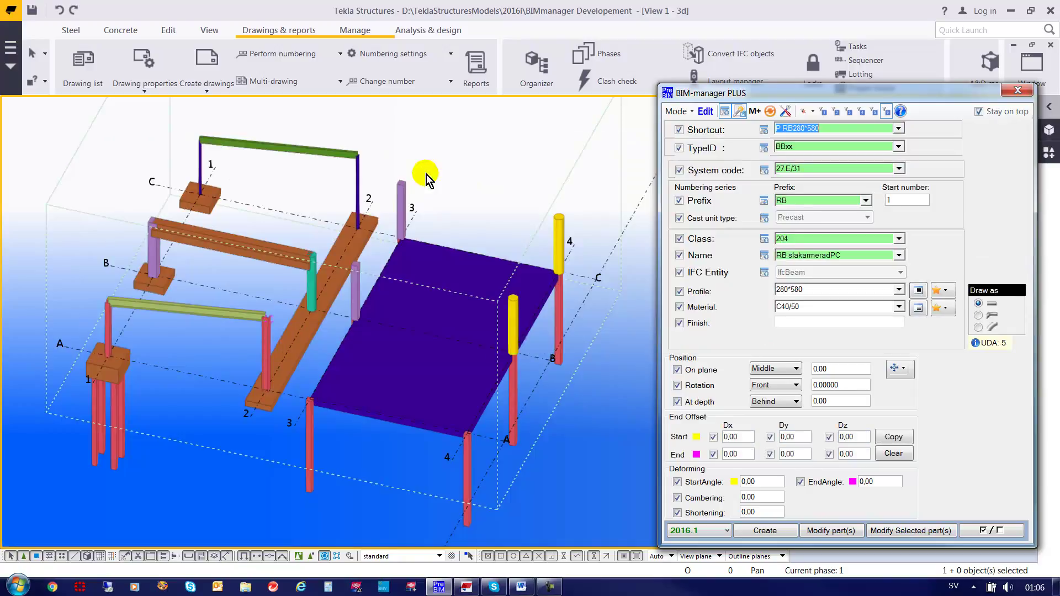
{"action": "left_click", "coordinate": [779, 530]}
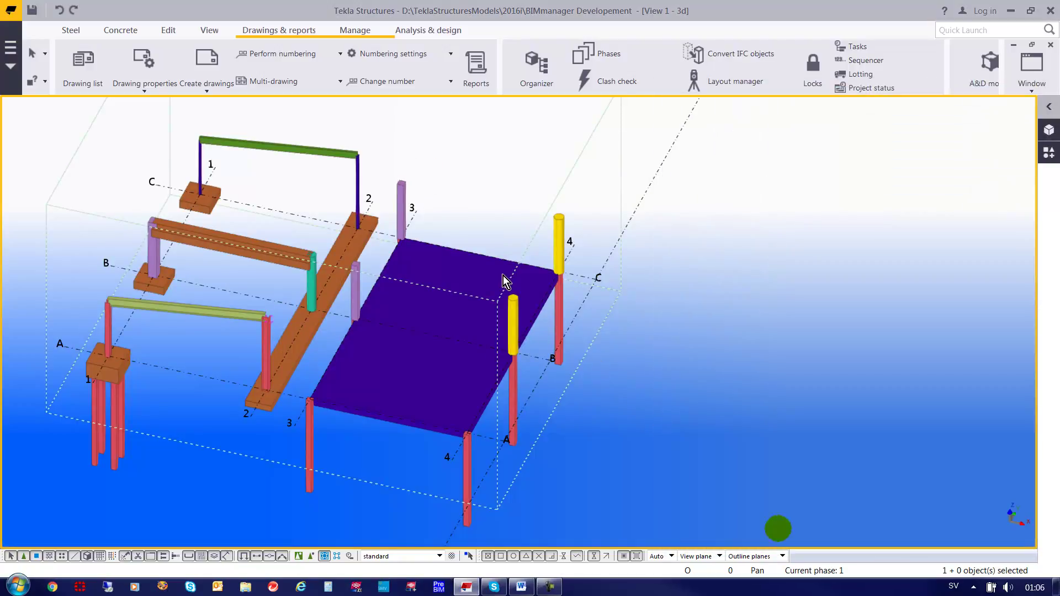
{"action": "left_click", "coordinate": [401, 183]}
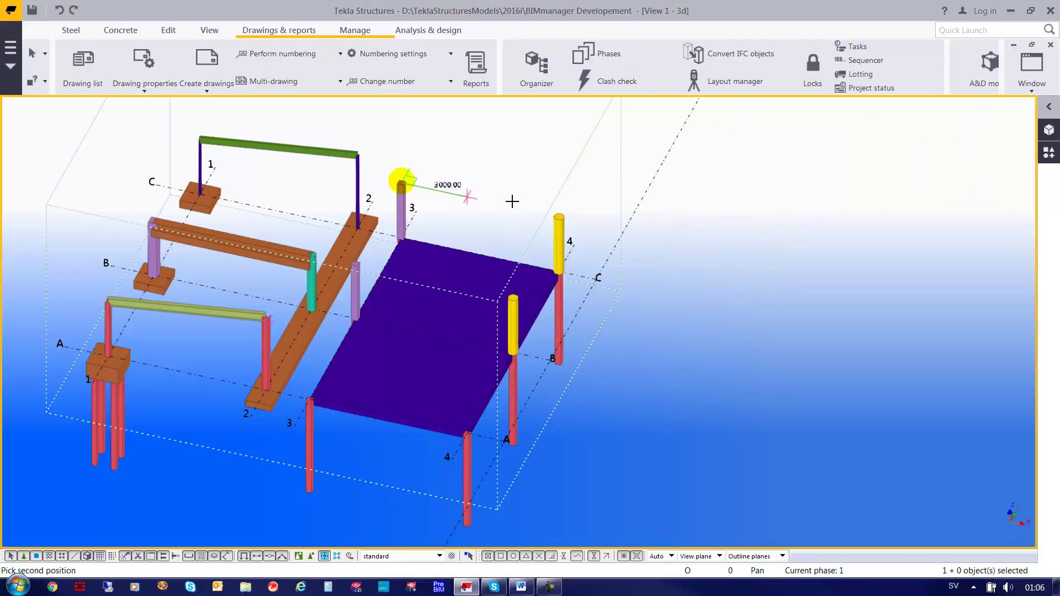
{"action": "left_click", "coordinate": [560, 217]}
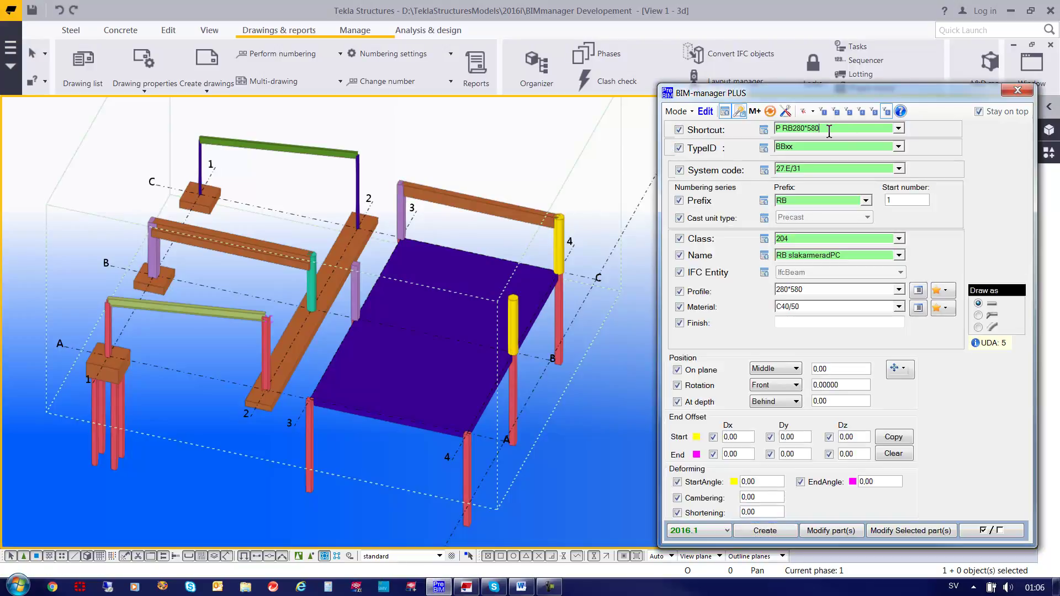
- Load the cast-in-place beam definition K RB300*500 and create the beam between the column tops at B-3 and B-4
{"action": "left_click", "coordinate": [828, 132]}
{"action": "type", "text": "k"}
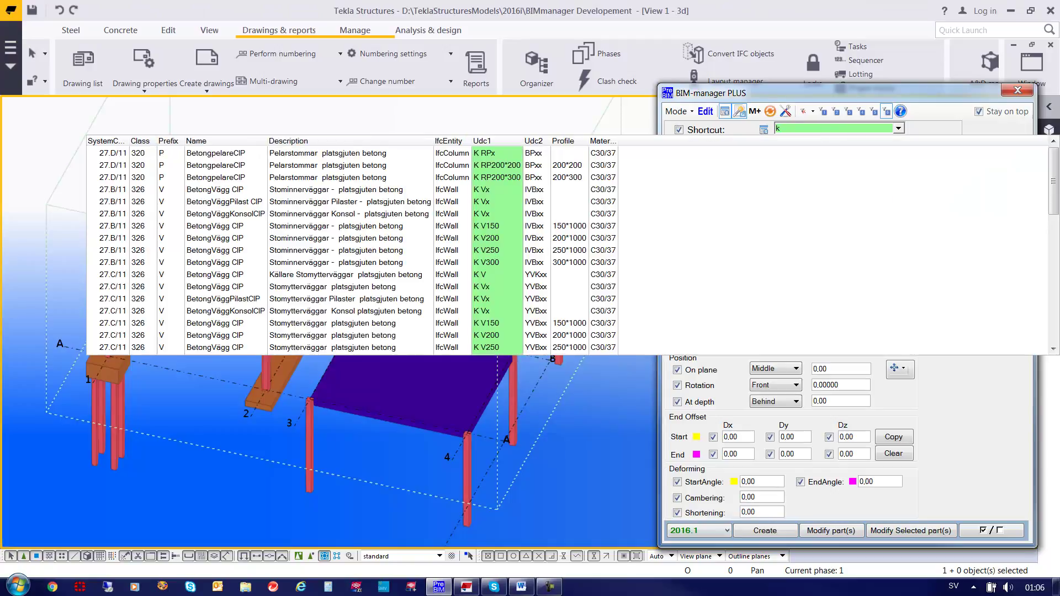
{"action": "type", "text": " rb3"}
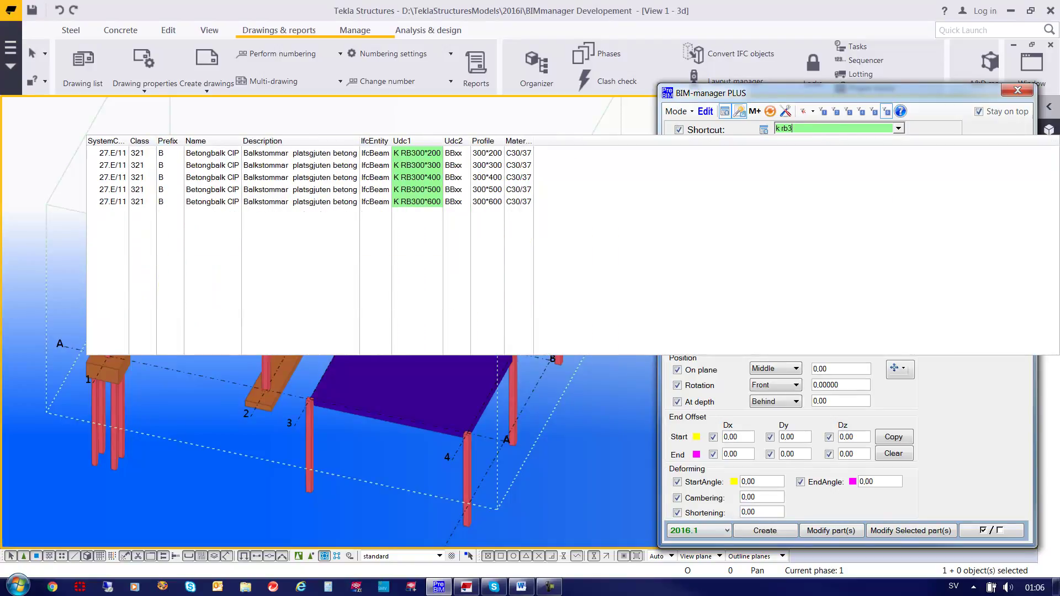
{"action": "left_click", "coordinate": [432, 190]}
{"action": "left_click", "coordinate": [760, 530]}
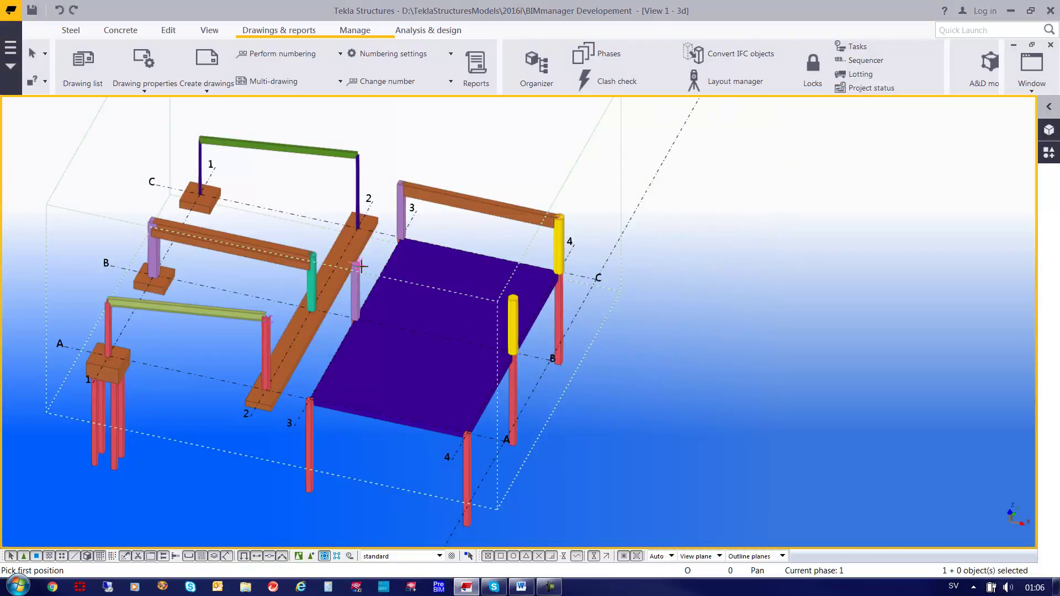
{"action": "left_click", "coordinate": [356, 264]}
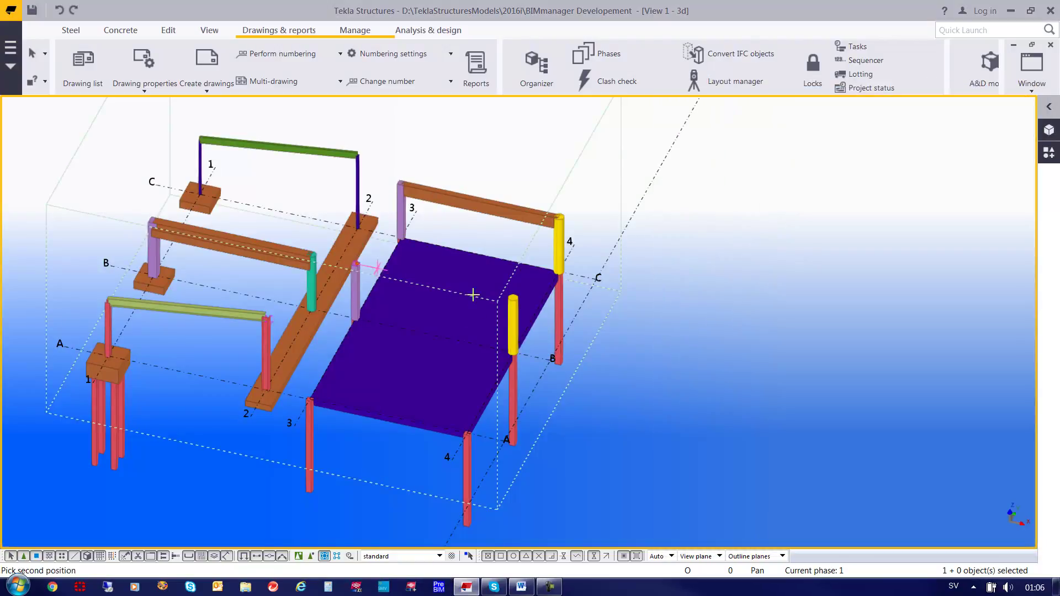
{"action": "left_click", "coordinate": [515, 297]}
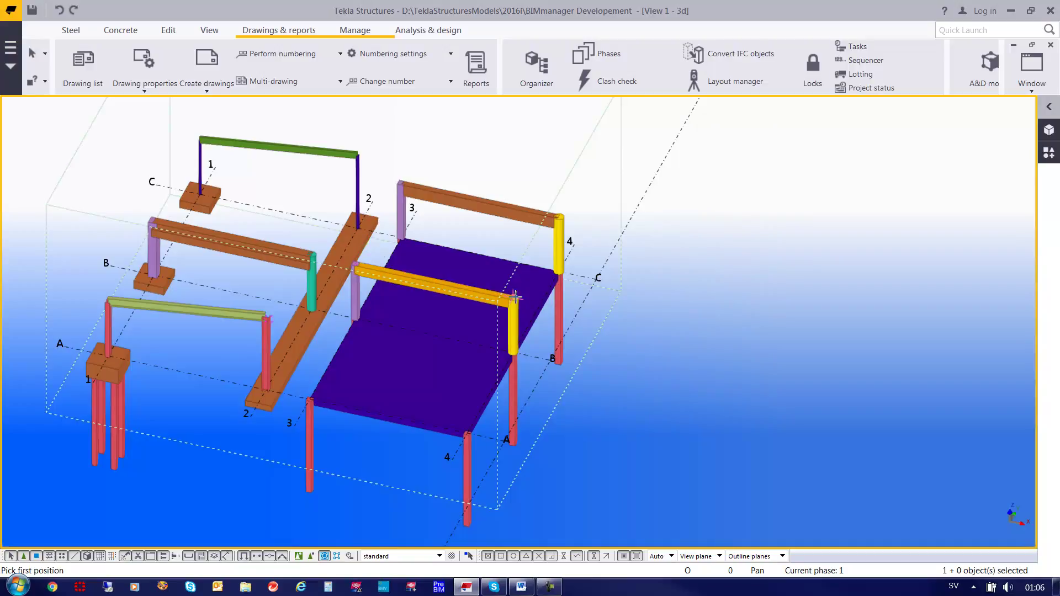
- Load the steel column definition SP HEA with profile HEA260 and material S355J2
{"action": "left_click", "coordinate": [820, 132]}
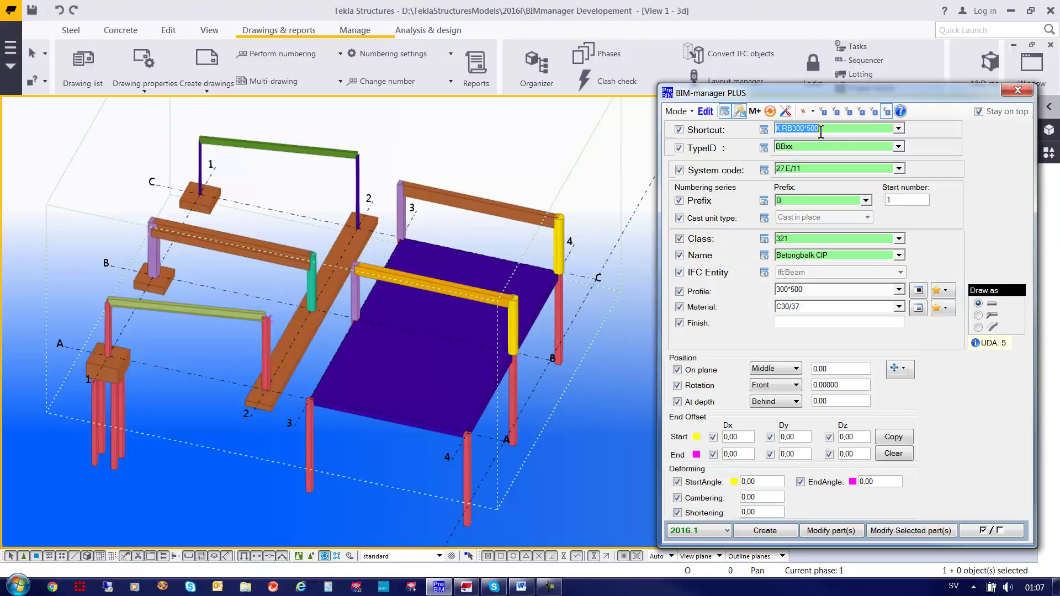
{"action": "type", "text": "sp hea"}
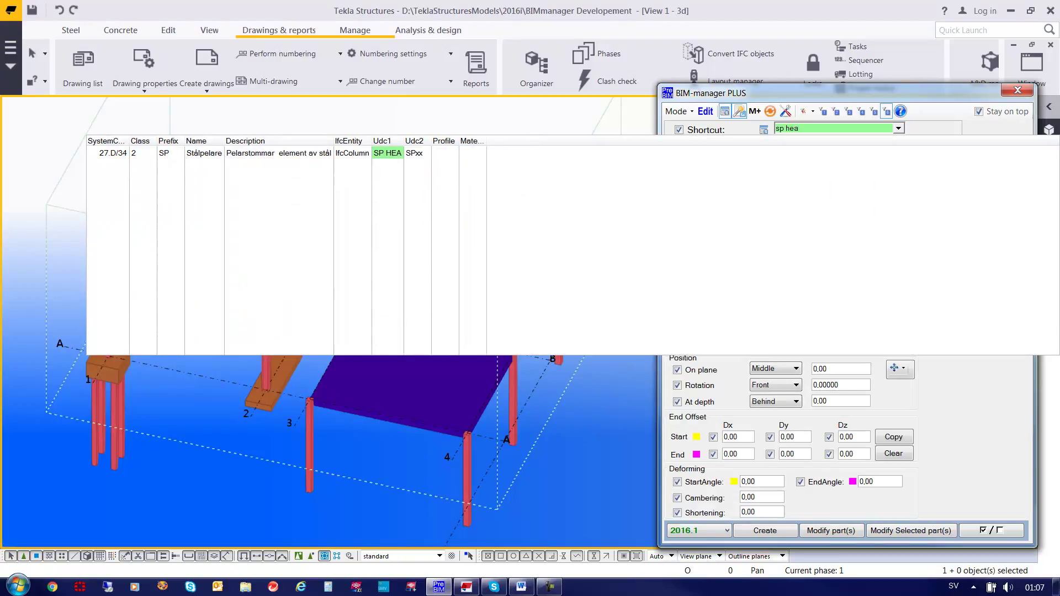
{"action": "key", "text": "Return"}
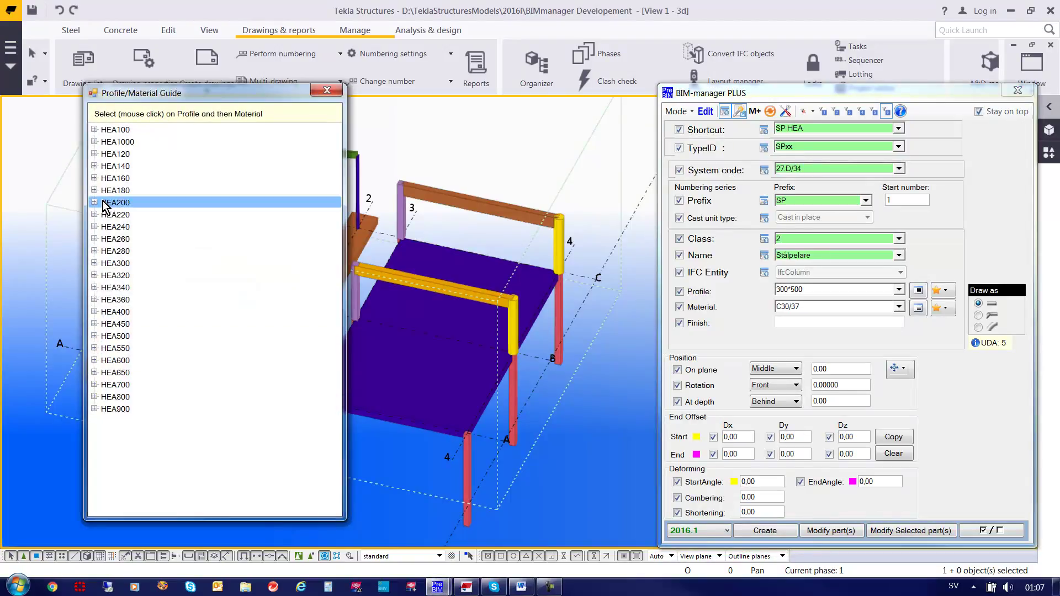
{"action": "left_click", "coordinate": [101, 242]}
{"action": "left_click", "coordinate": [108, 253]}
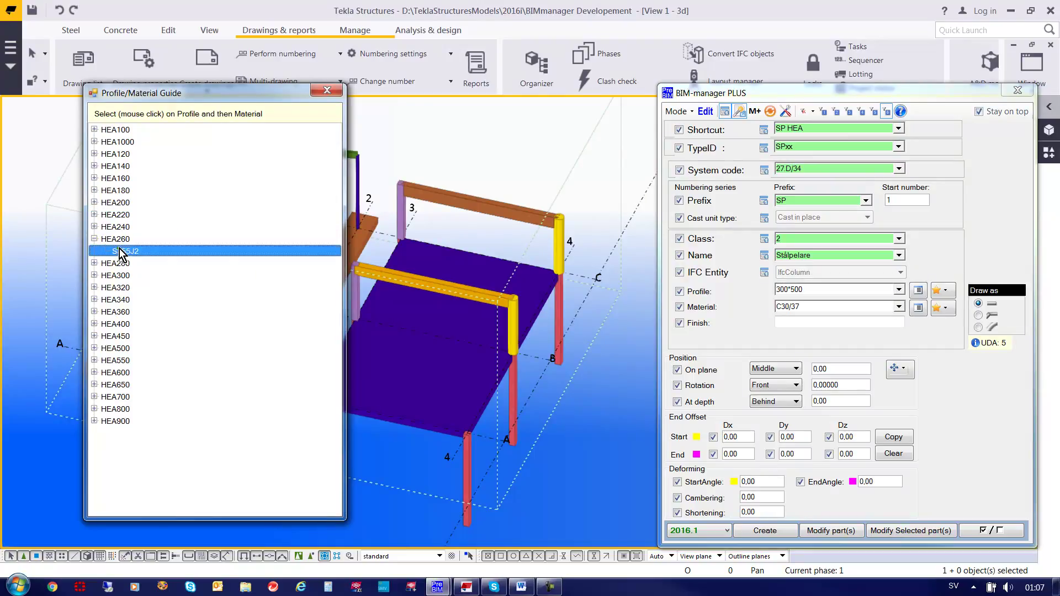
- Create two HEA260 steel columns on the slab at grid intersections A-3 and A-4
{"action": "left_click", "coordinate": [777, 531]}
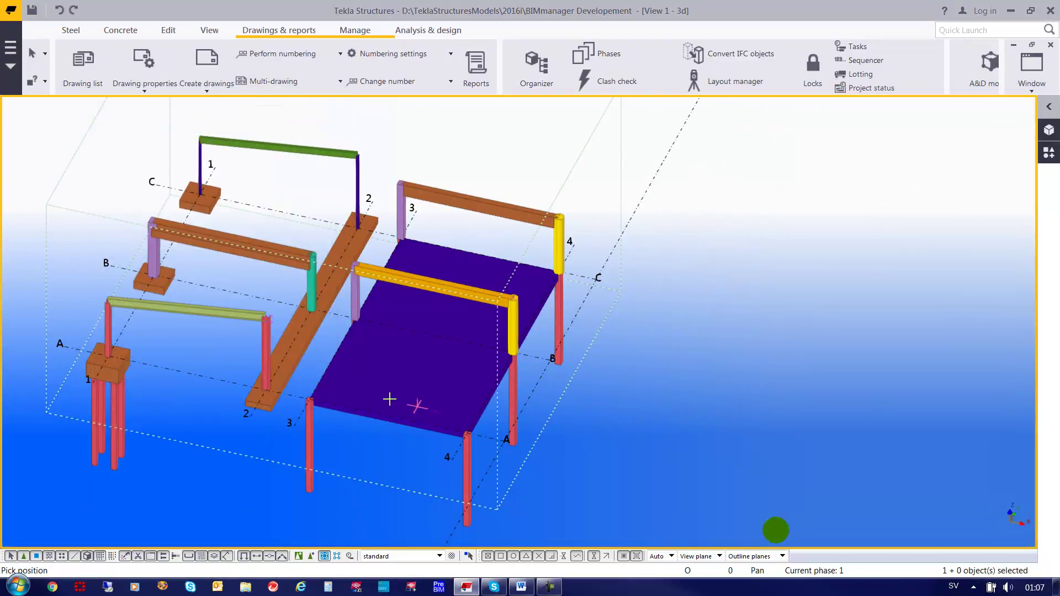
{"action": "left_click", "coordinate": [308, 397]}
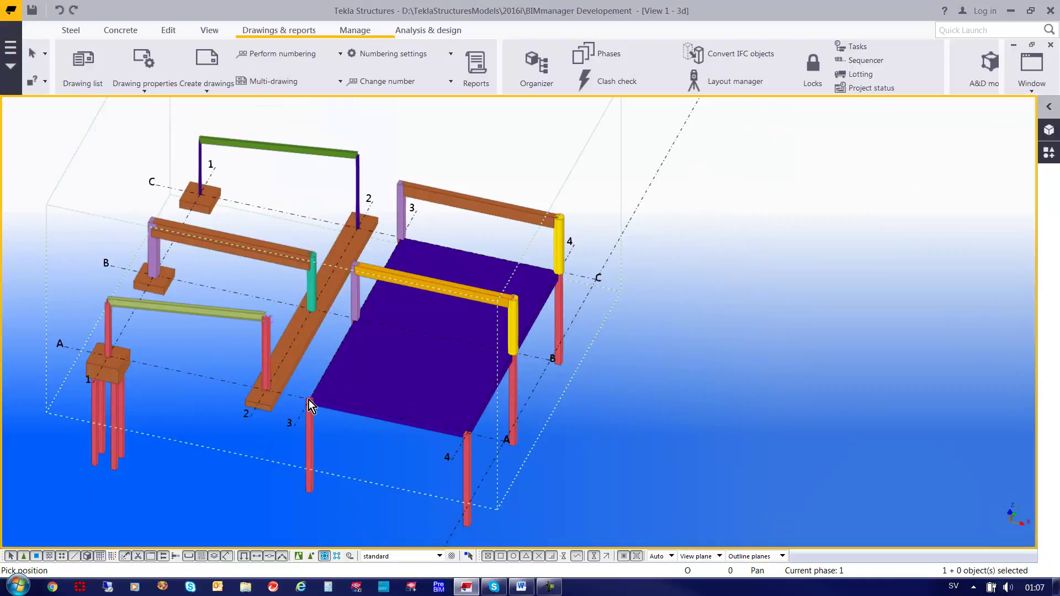
{"action": "left_click", "coordinate": [470, 433]}
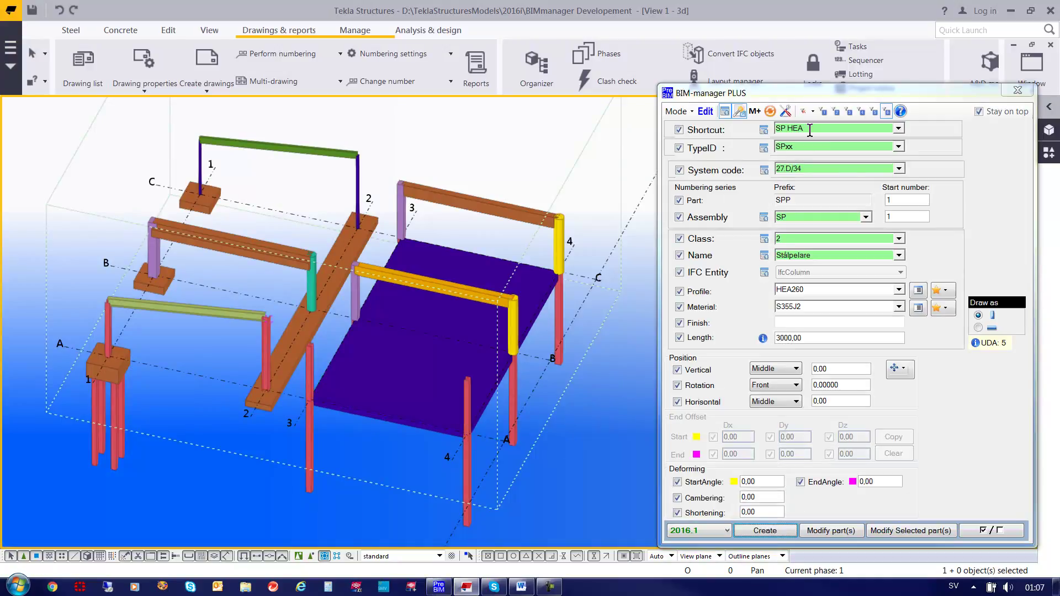
- Load the steel beam definition SB IPE with profile IPE400 and material 1.4301
{"action": "left_click", "coordinate": [810, 130]}
{"action": "type", "text": "sb i"}
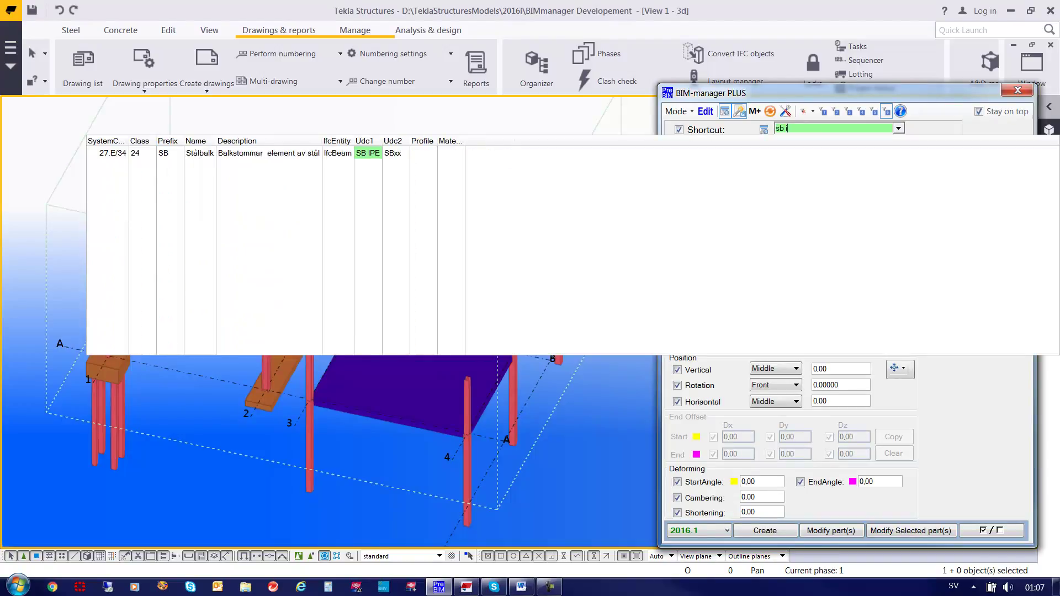
{"action": "type", "text": "p"}
{"action": "key", "text": "Return"}
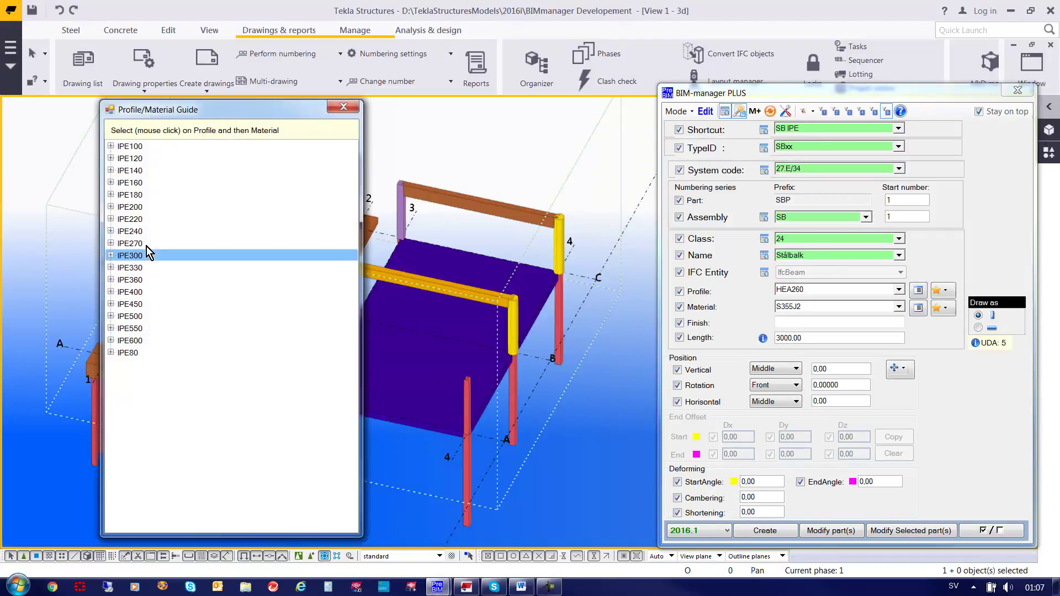
{"action": "left_click", "coordinate": [109, 292]}
{"action": "left_click", "coordinate": [137, 317]}
- Create the IPE400 steel beam between the column tops at A-3 and A-4
{"action": "left_click", "coordinate": [750, 529]}
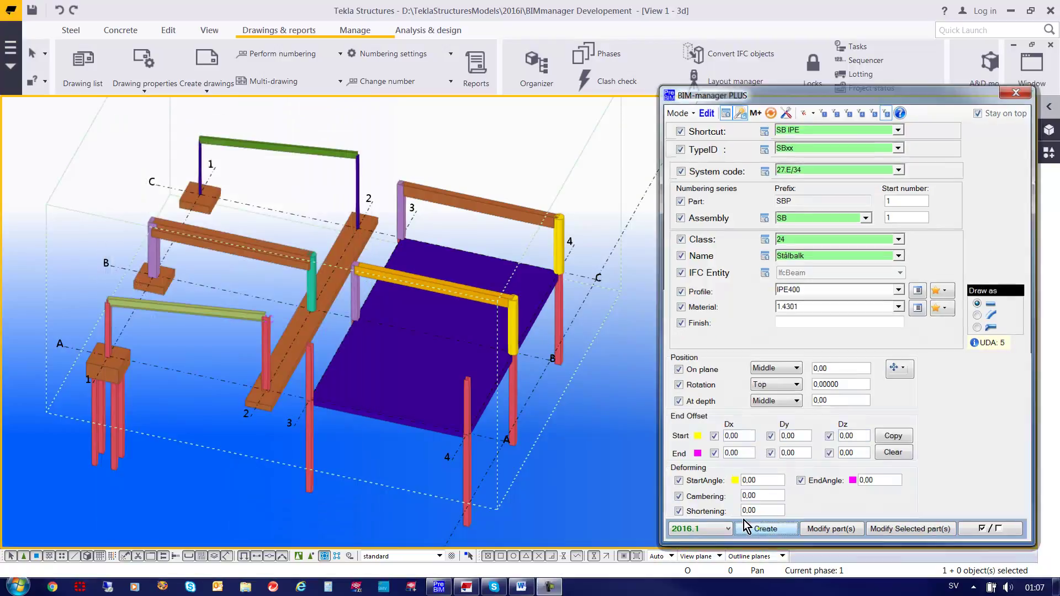
{"action": "left_click", "coordinate": [311, 343]}
{"action": "left_click", "coordinate": [467, 380]}
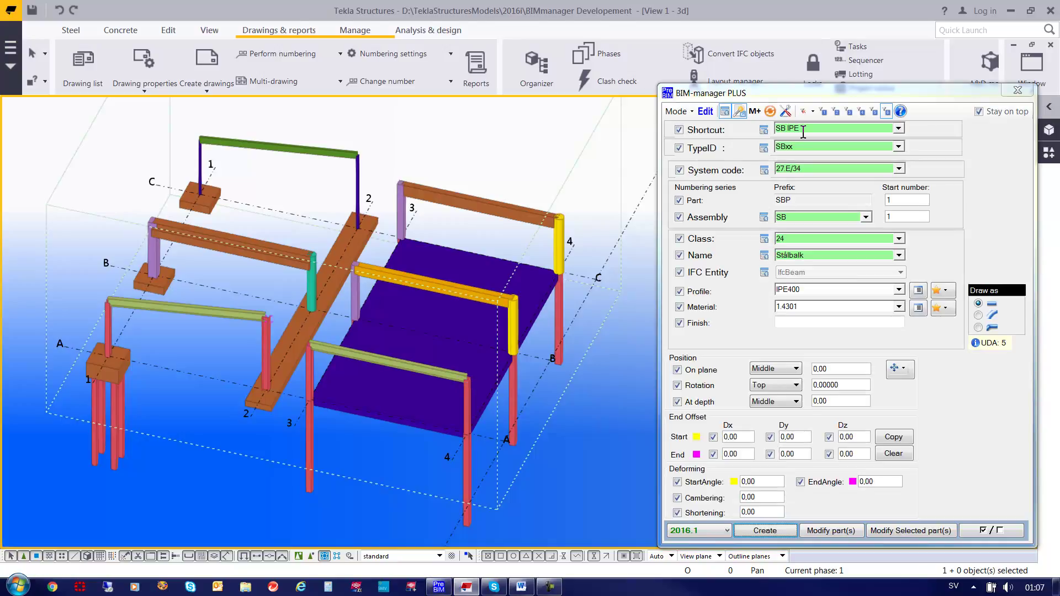
- Load the precast exterior wall definition P V200, system code 27.C/31, and set its profile to 200*3000
{"action": "left_click", "coordinate": [803, 130]}
{"action": "type", "text": "p"}
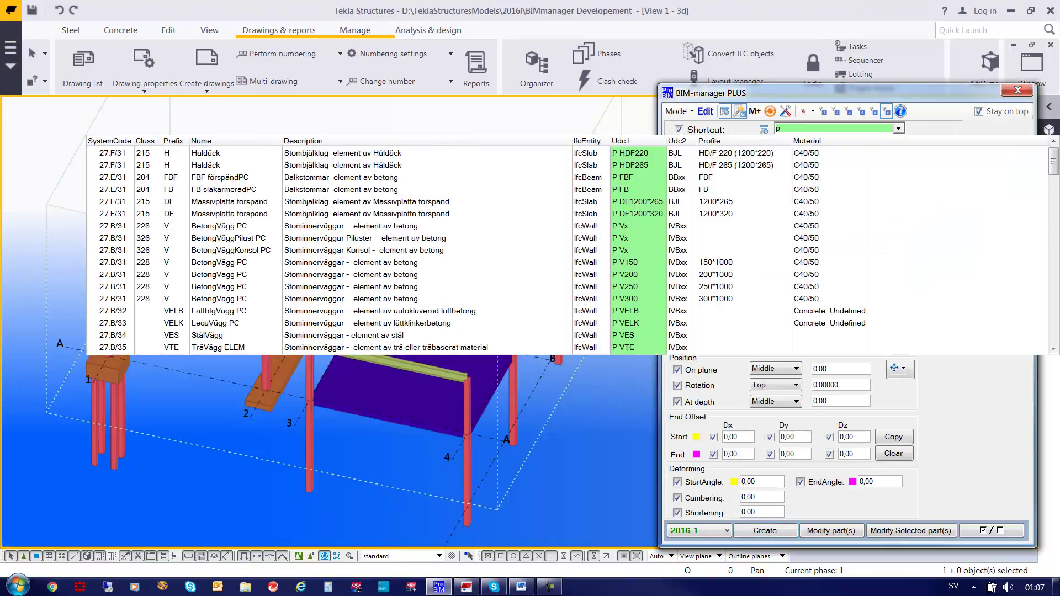
{"action": "type", "text": " v2"}
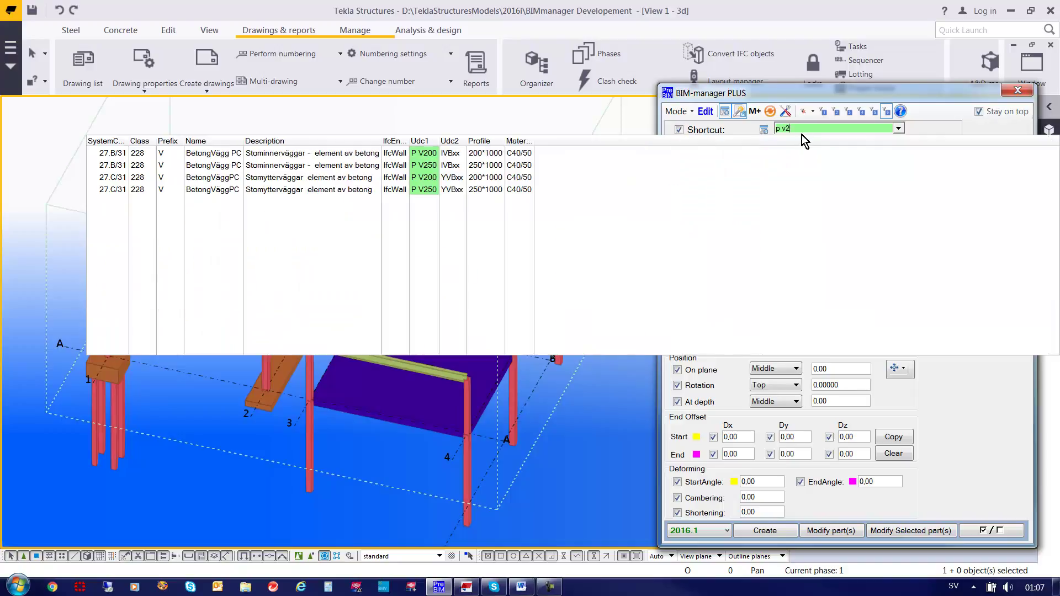
{"action": "left_click", "coordinate": [426, 178]}
{"action": "left_click_drag", "start_coordinate": [793, 289], "coordinate": [825, 290]}
{"action": "type", "text": "3000"}
{"action": "key", "text": "Tab"}
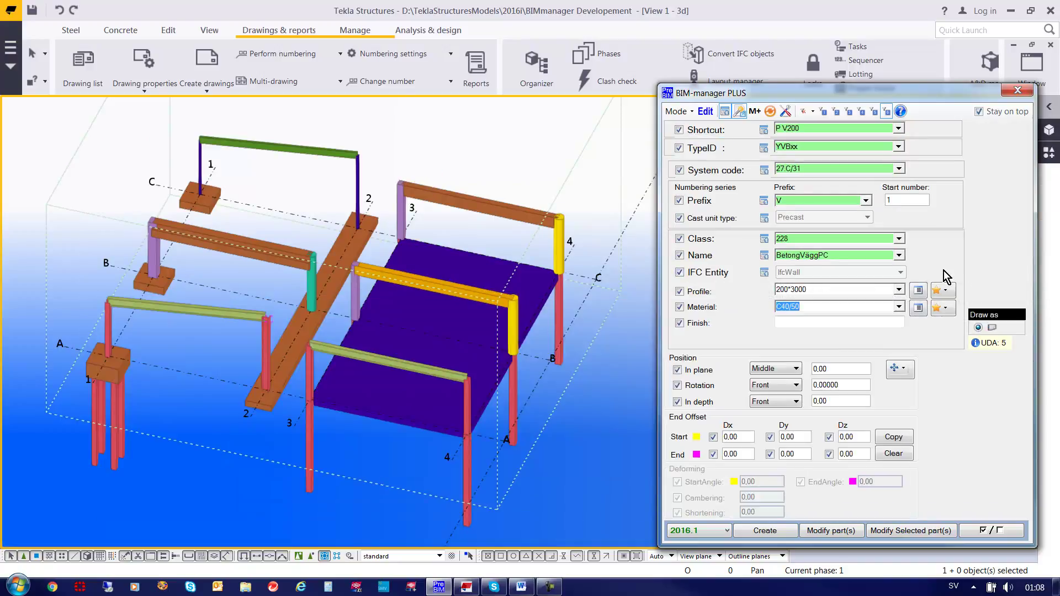
- Create the 200*3000 precast exterior wall on the slab along grid line 3, between the columns at B and C
{"action": "left_click", "coordinate": [764, 531]}
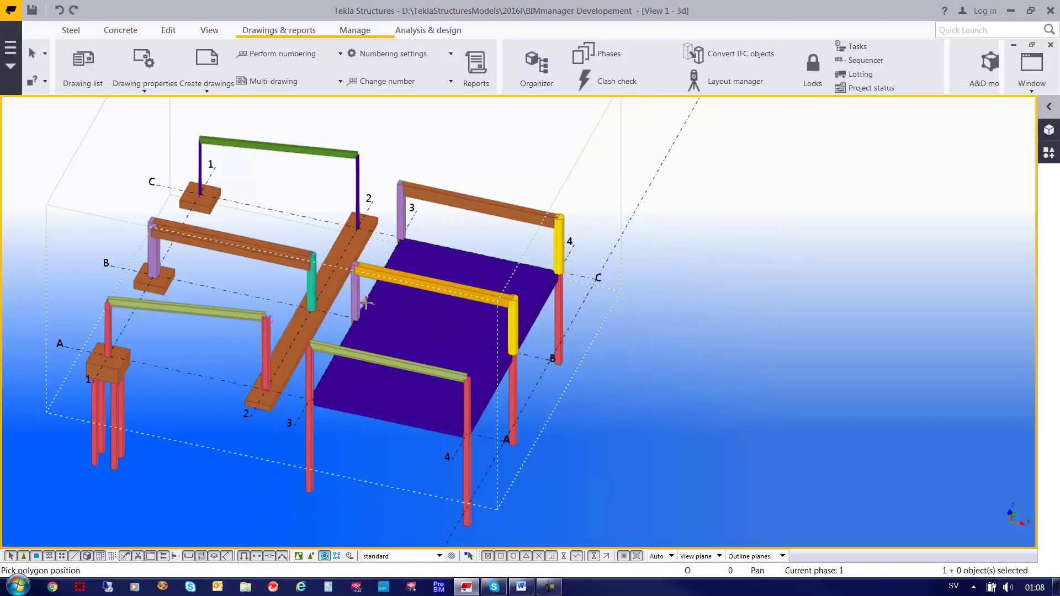
{"action": "left_click", "coordinate": [366, 303]}
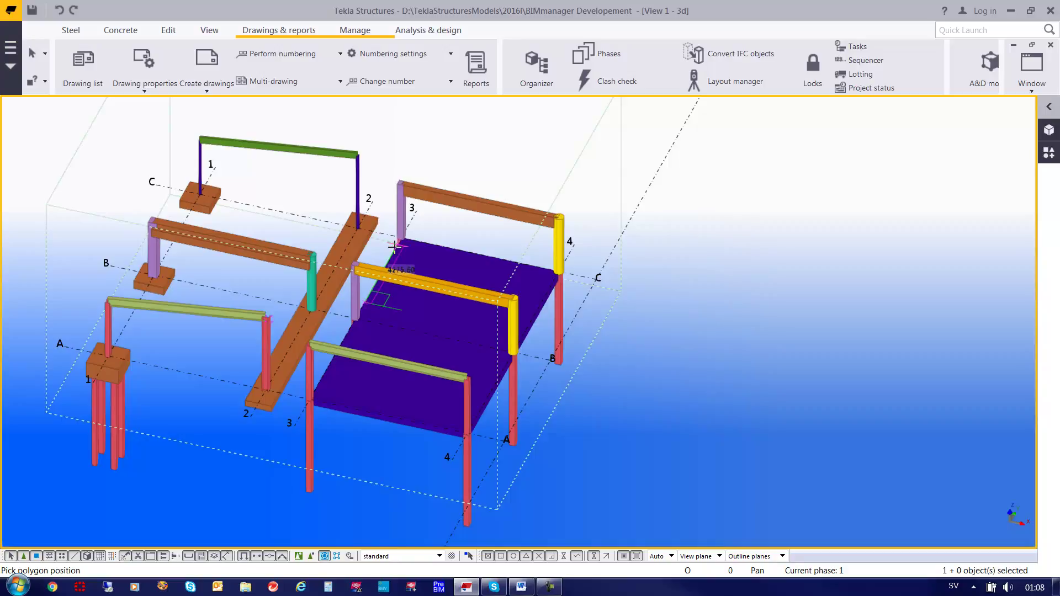
{"action": "left_click", "coordinate": [394, 247]}
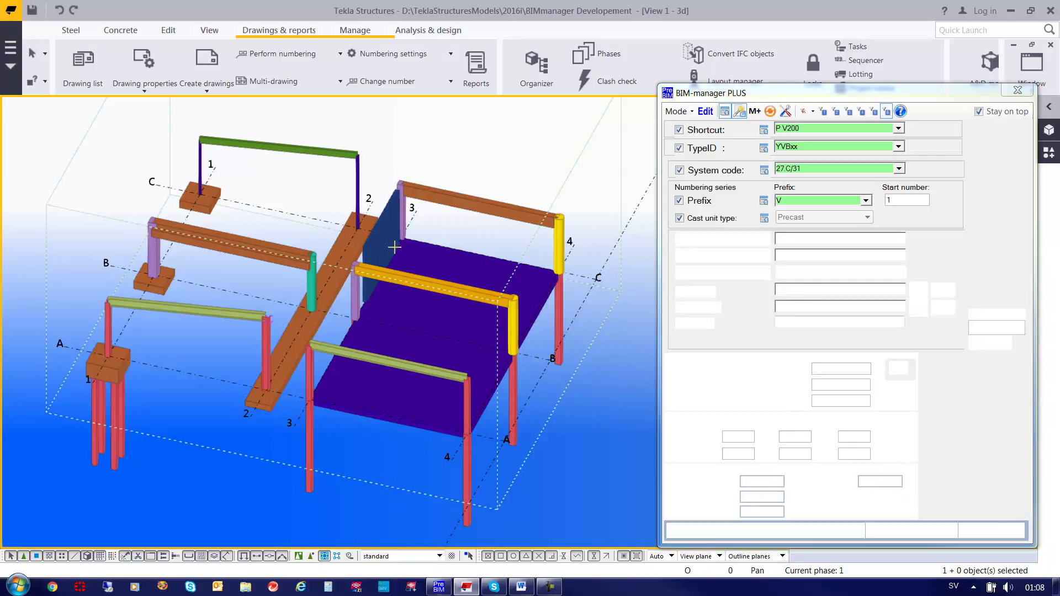
- Load the cast-in-place interior wall definition K V150, system code 27.B/11, and set its profile to 150*3000
{"action": "left_click", "coordinate": [803, 129]}
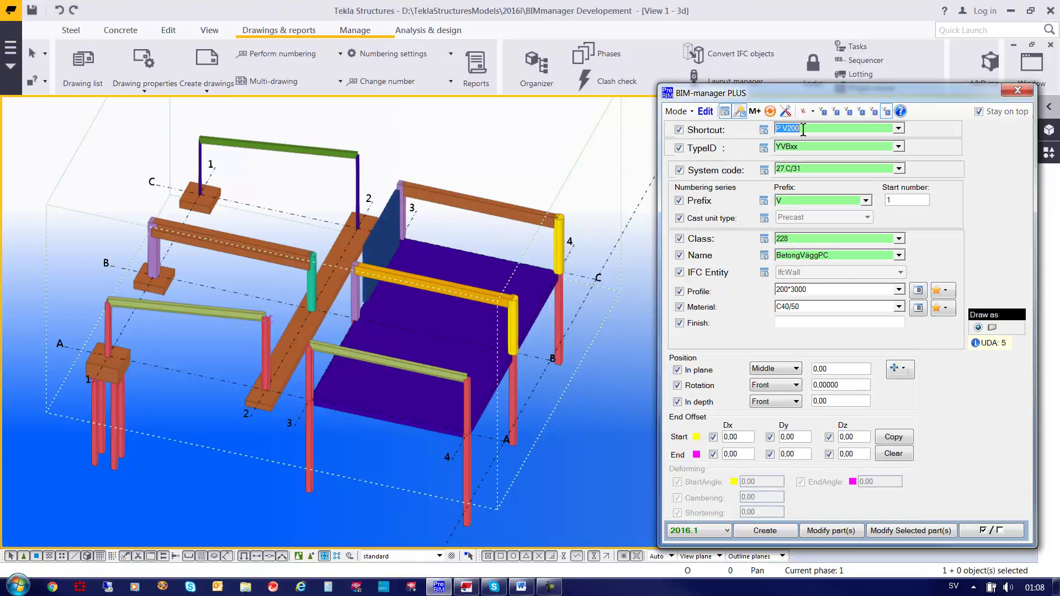
{"action": "type", "text": "k v"}
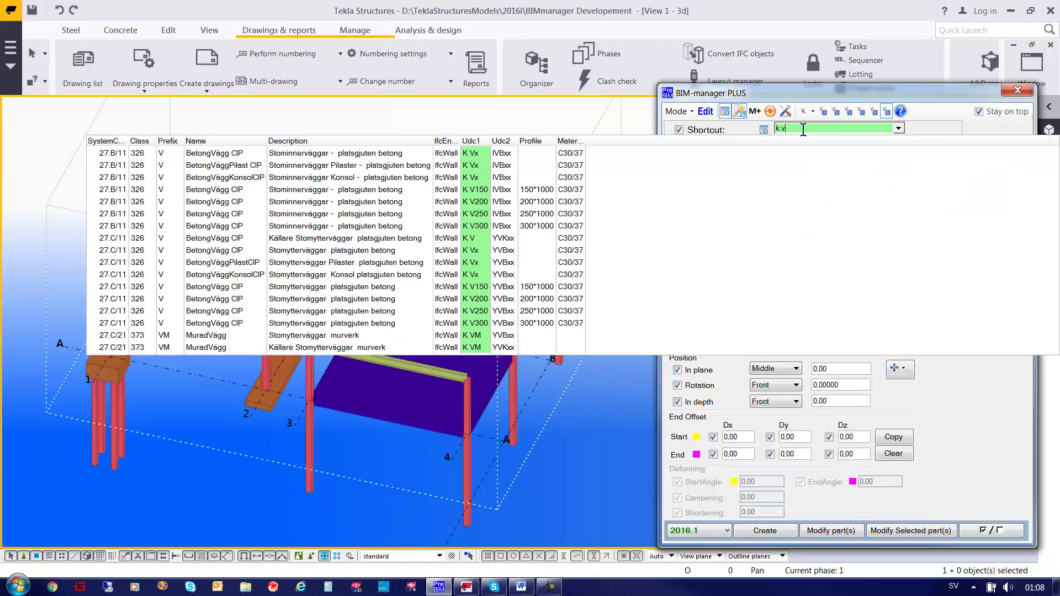
{"action": "type", "text": "1"}
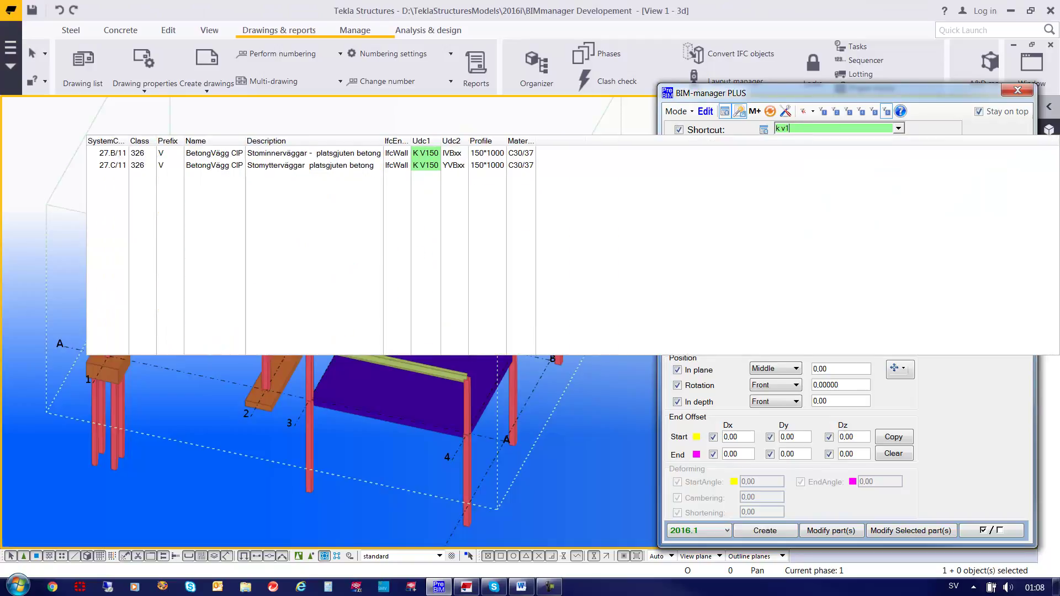
{"action": "left_click", "coordinate": [465, 154]}
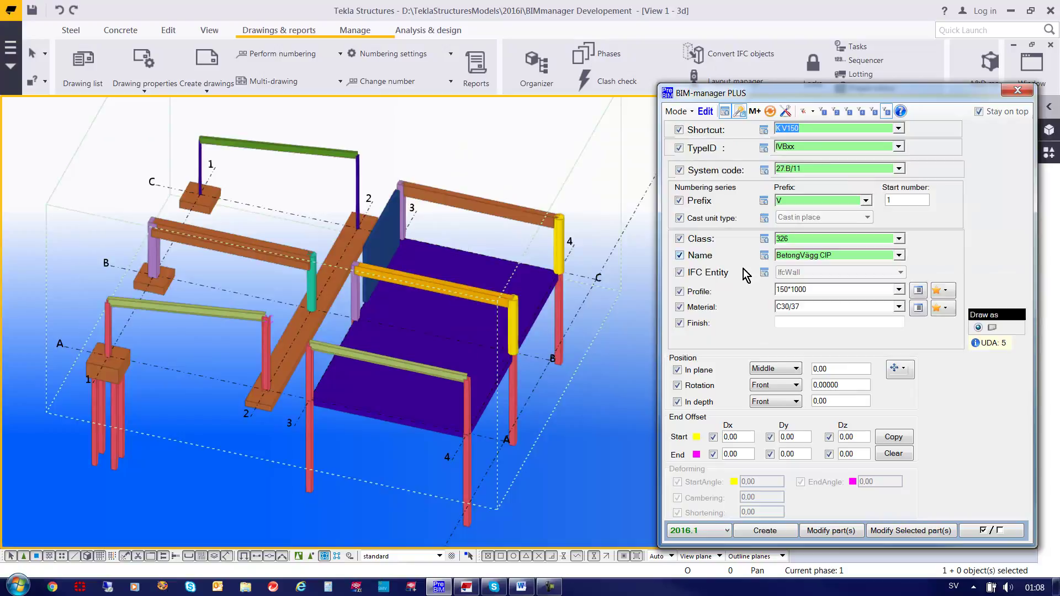
{"action": "double_click", "coordinate": [815, 293]}
{"action": "type", "text": "3"}
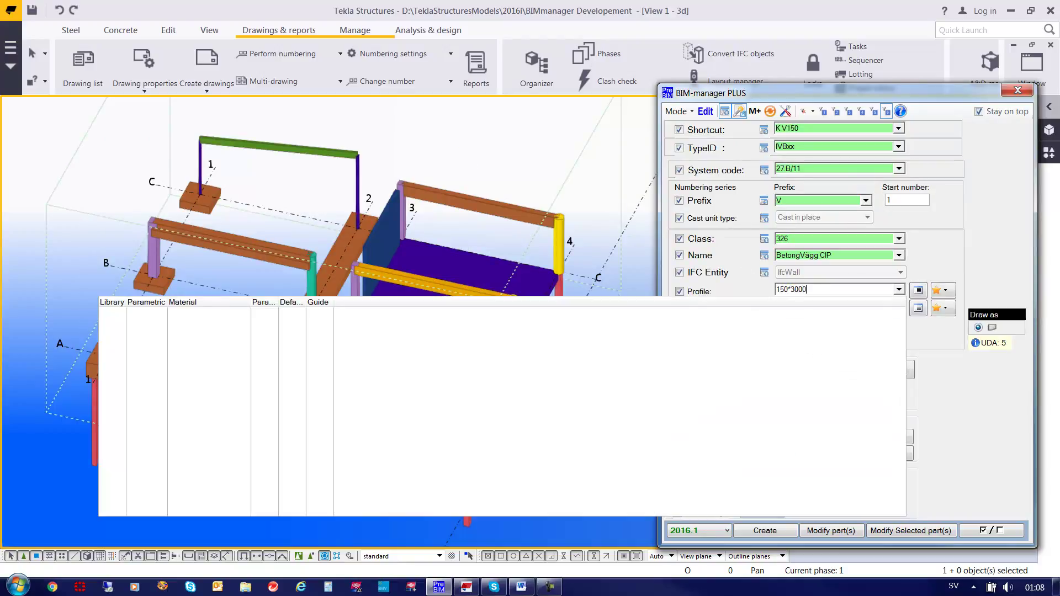
{"action": "type", "text": "000"}
{"action": "key", "text": "Tab"}
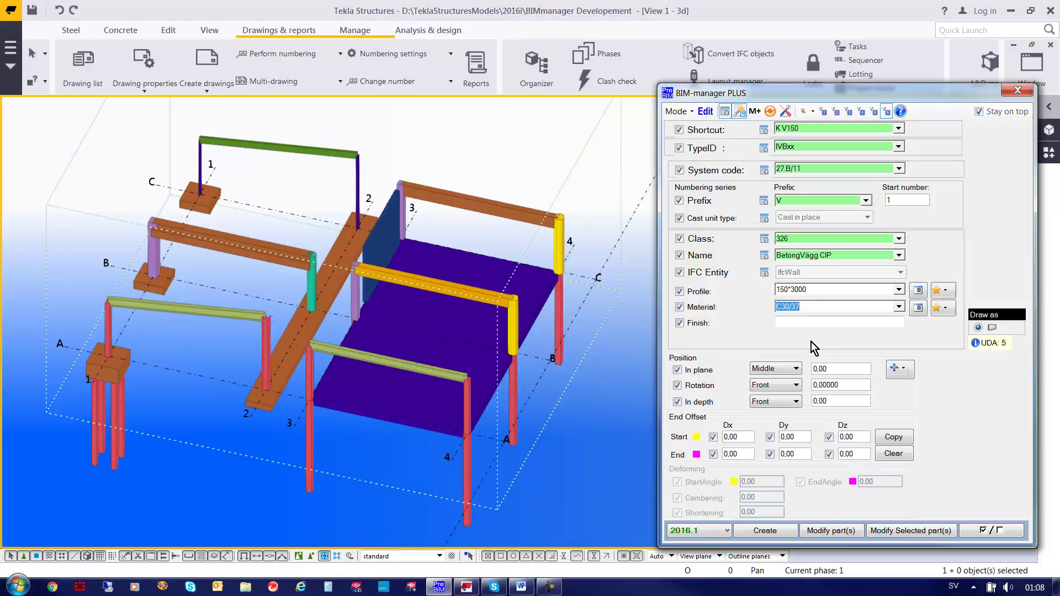
- Create the 150*3000 cast-in-place wall on the slab along grid line 4, between the columns at B and C
{"action": "left_click", "coordinate": [765, 531]}
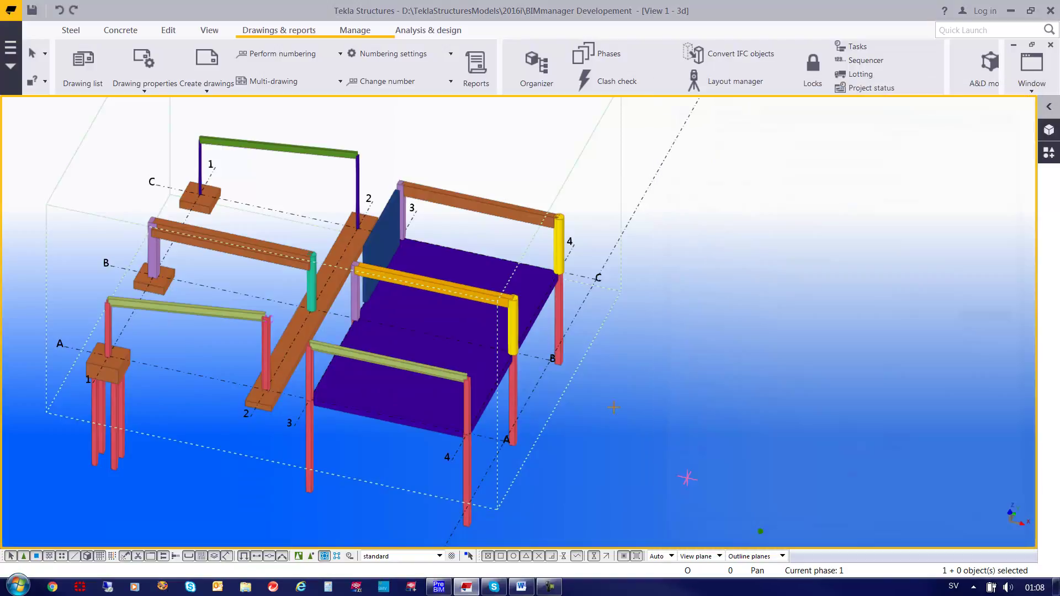
{"action": "scroll", "coordinate": [519, 335], "scroll_direction": "up", "scroll_amount": 3}
{"action": "left_click", "coordinate": [520, 346]}
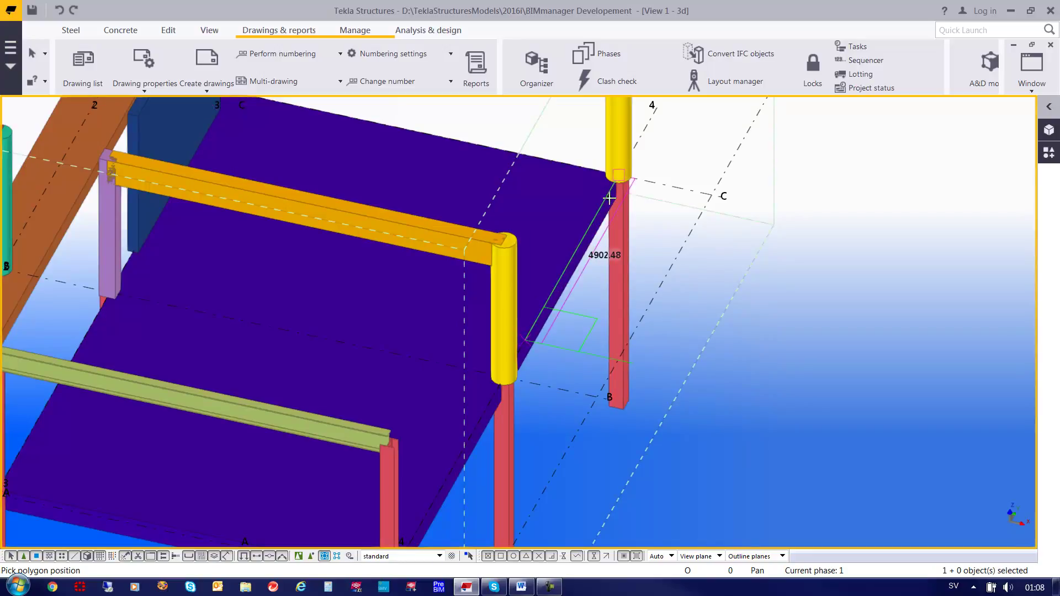
{"action": "scroll", "coordinate": [620, 249], "scroll_direction": "down", "scroll_amount": 4}
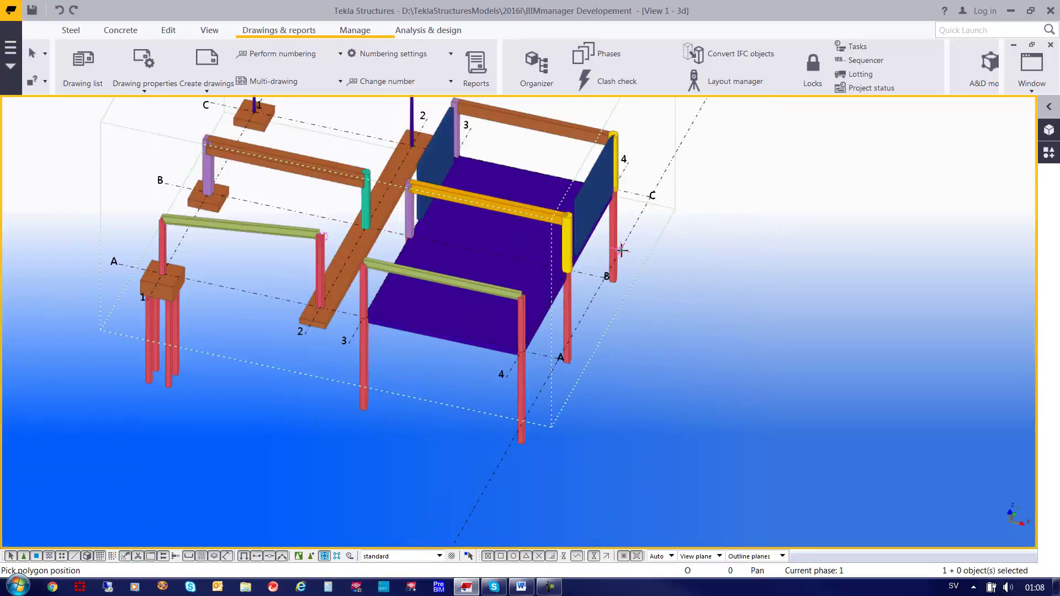
{"action": "middle_click_drag", "start_coordinate": [621, 251], "coordinate": [624, 312]}
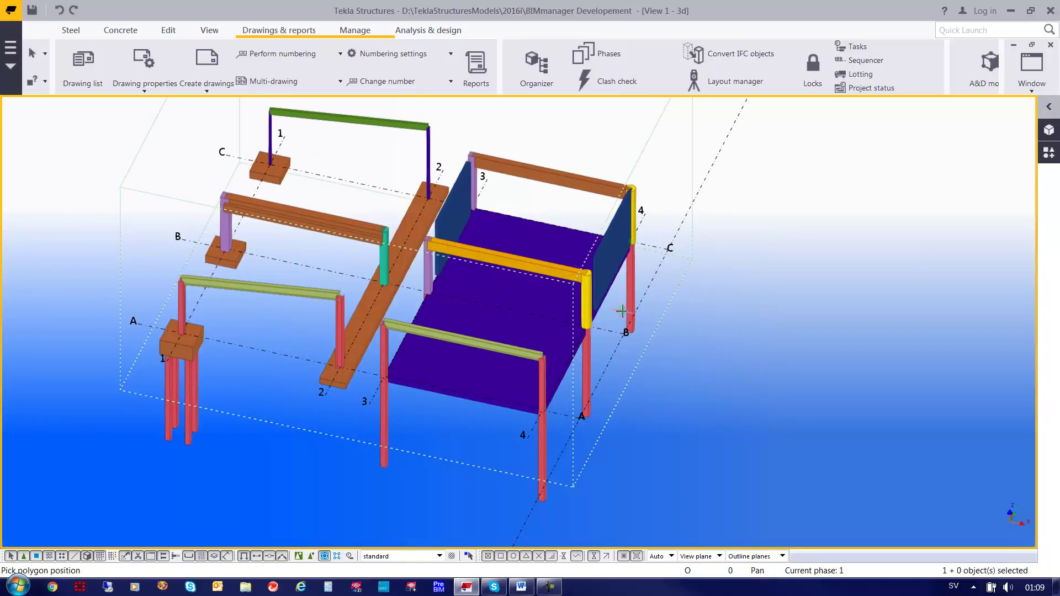
{"action": "key", "text": "Escape"}
- Load the hollow-core slab definition P HDF265 with profile HD/F 265 (1200*265)
{"action": "left_click", "coordinate": [808, 128]}
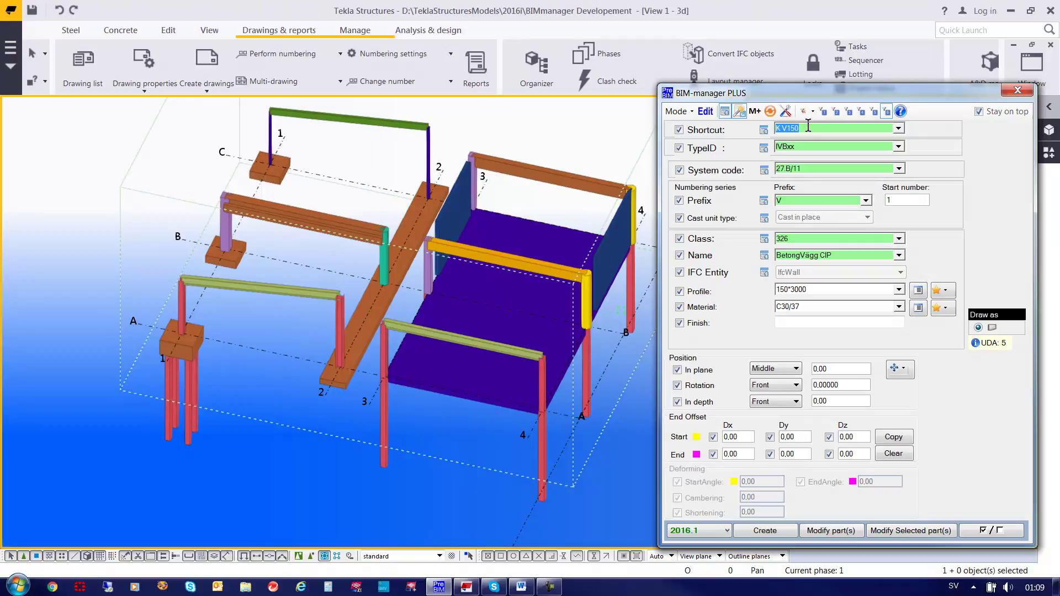
{"action": "type", "text": "p h"}
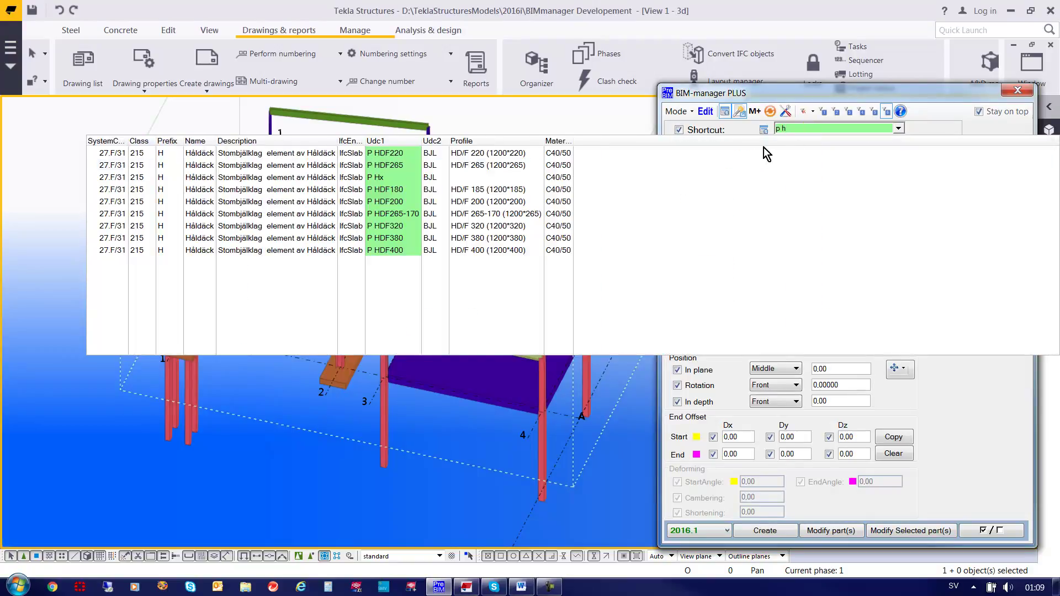
{"action": "left_click", "coordinate": [398, 165]}
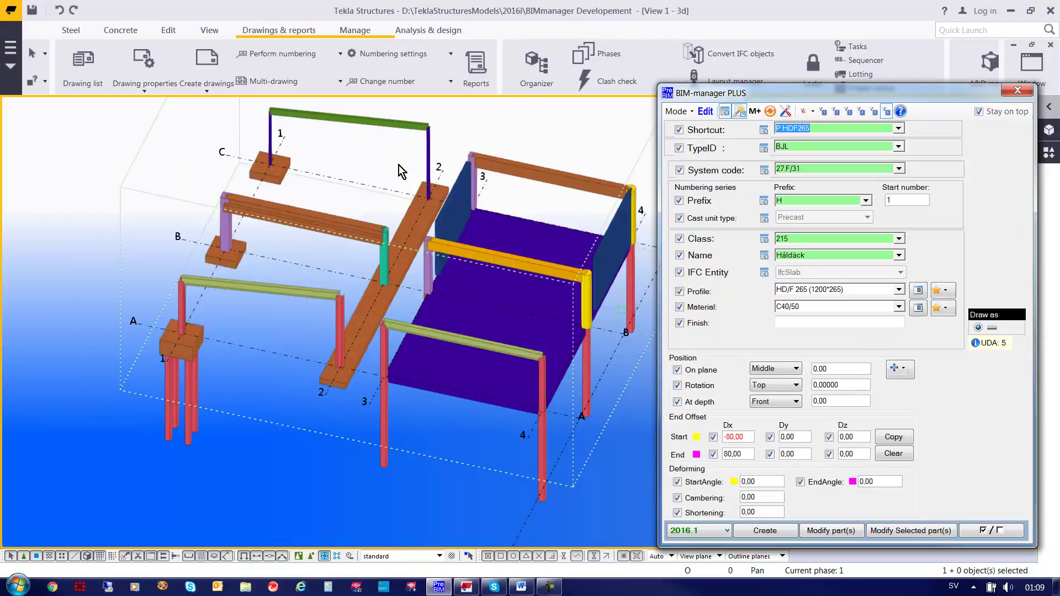
- Create one HD/F 265 hollow-core slab spanning from the grid B beam to the grid C beam, near grid line 3
{"action": "left_click", "coordinate": [766, 531]}
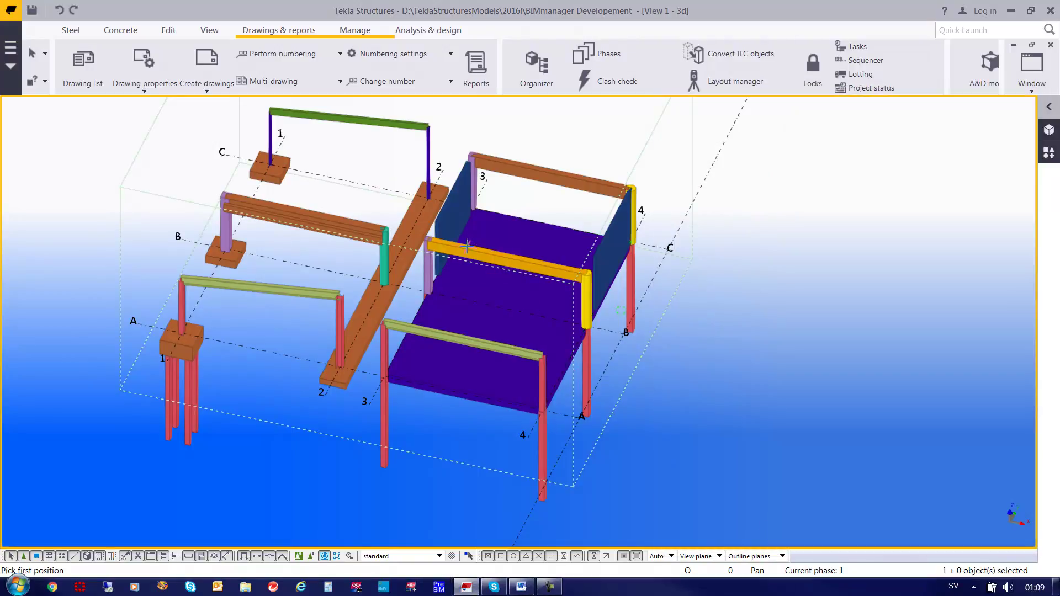
{"action": "scroll", "coordinate": [470, 243], "scroll_direction": "up", "scroll_amount": 5}
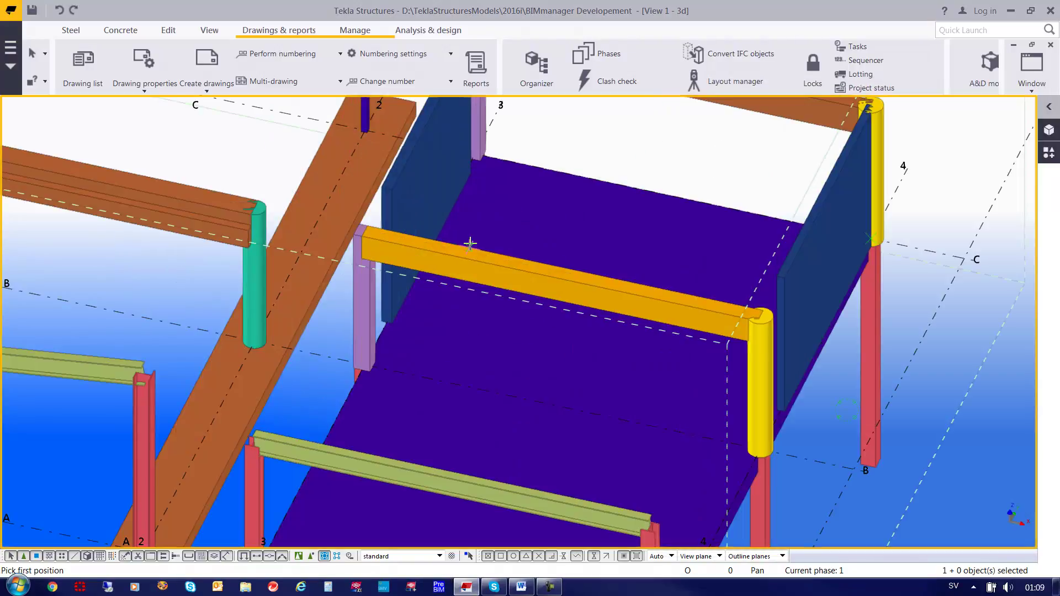
{"action": "middle_click_drag", "start_coordinate": [438, 338], "coordinate": [335, 484]}
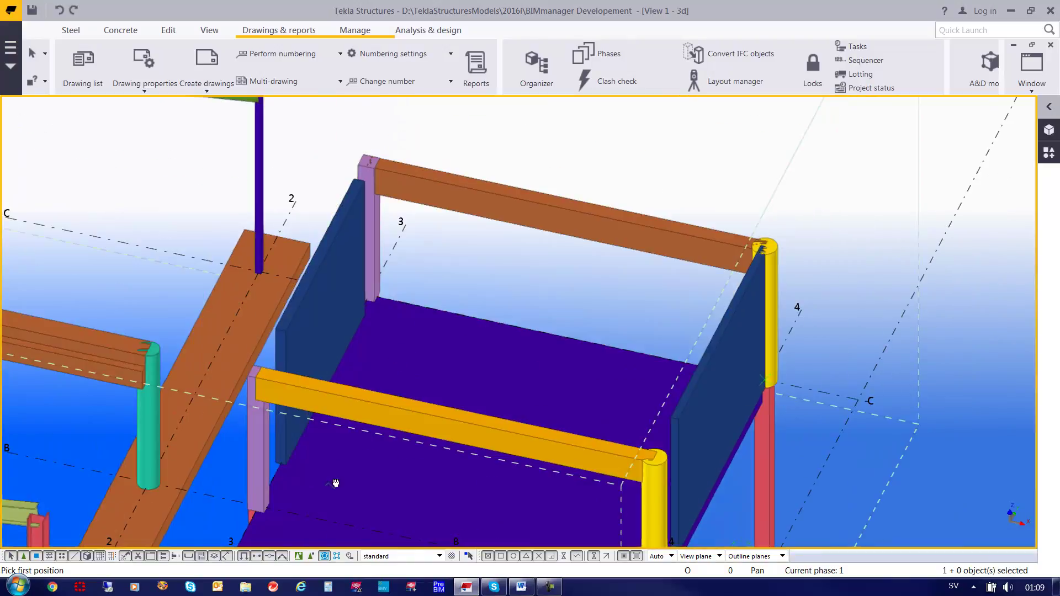
{"action": "left_click", "coordinate": [349, 382]}
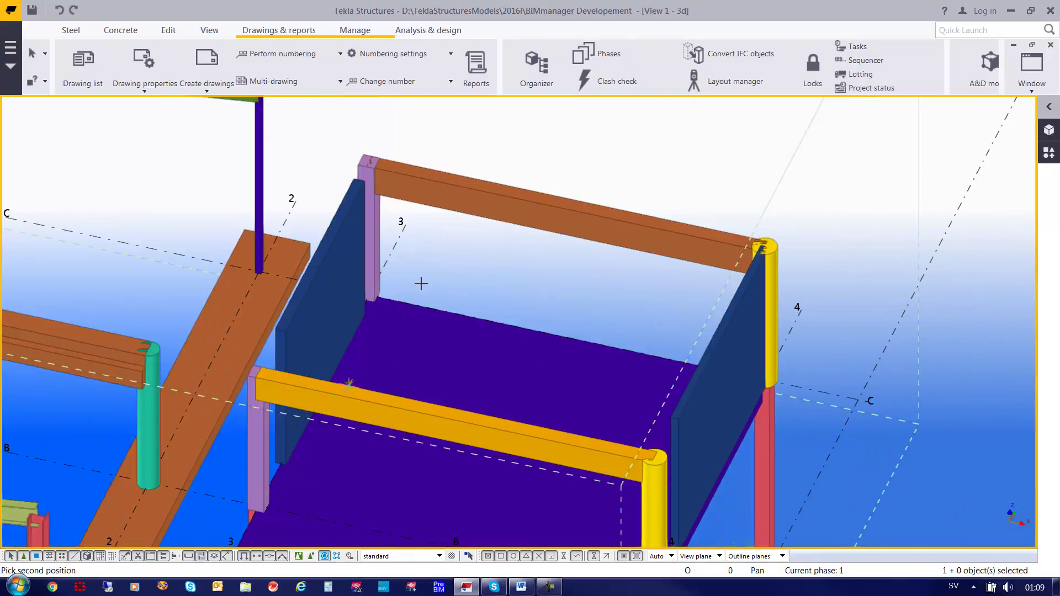
{"action": "left_click", "coordinate": [461, 190]}
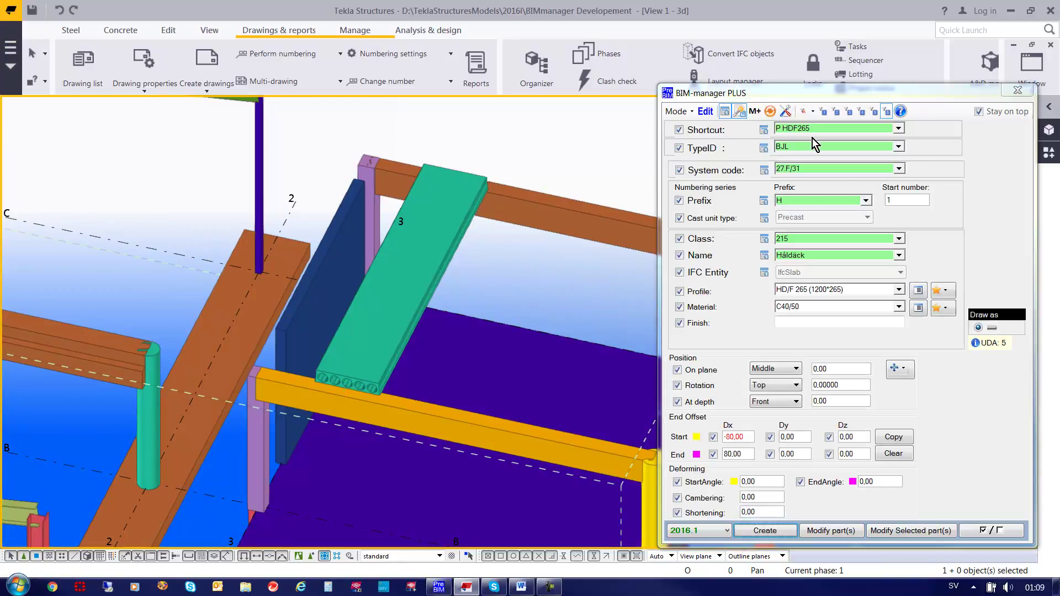
- Load the prestressed solid slab definition P DF1200*265 with system code 27.F/31
{"action": "left_click", "coordinate": [812, 129]}
{"action": "type", "text": "p df"}
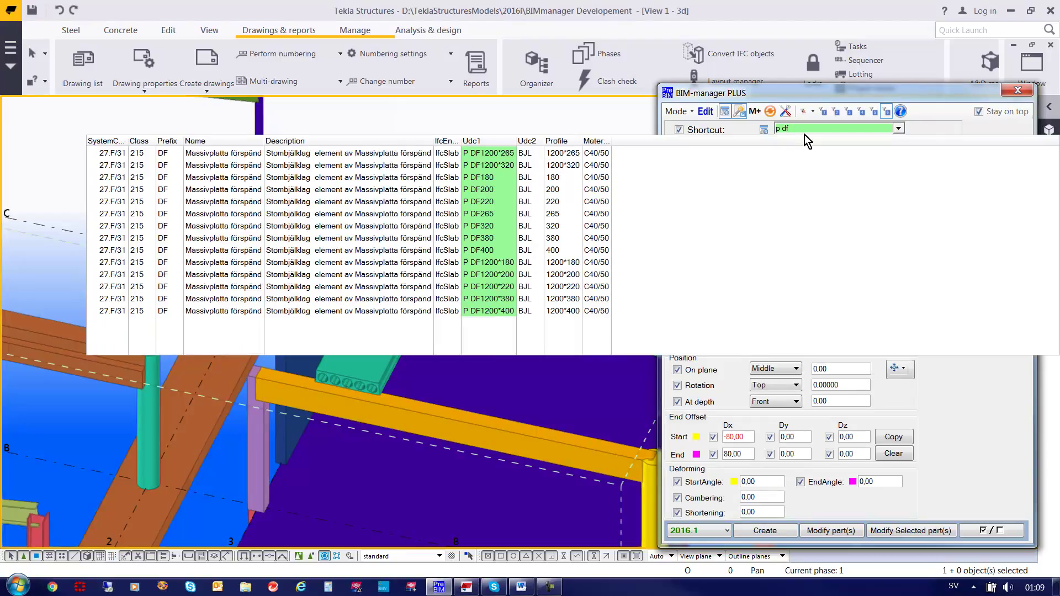
{"action": "type", "text": "1"}
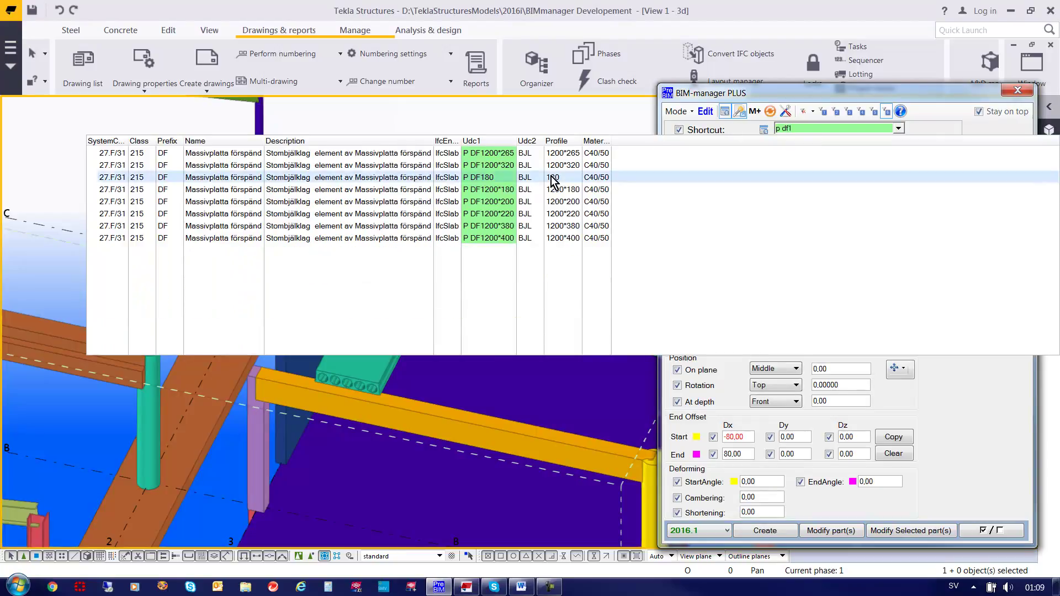
{"action": "left_click", "coordinate": [480, 153]}
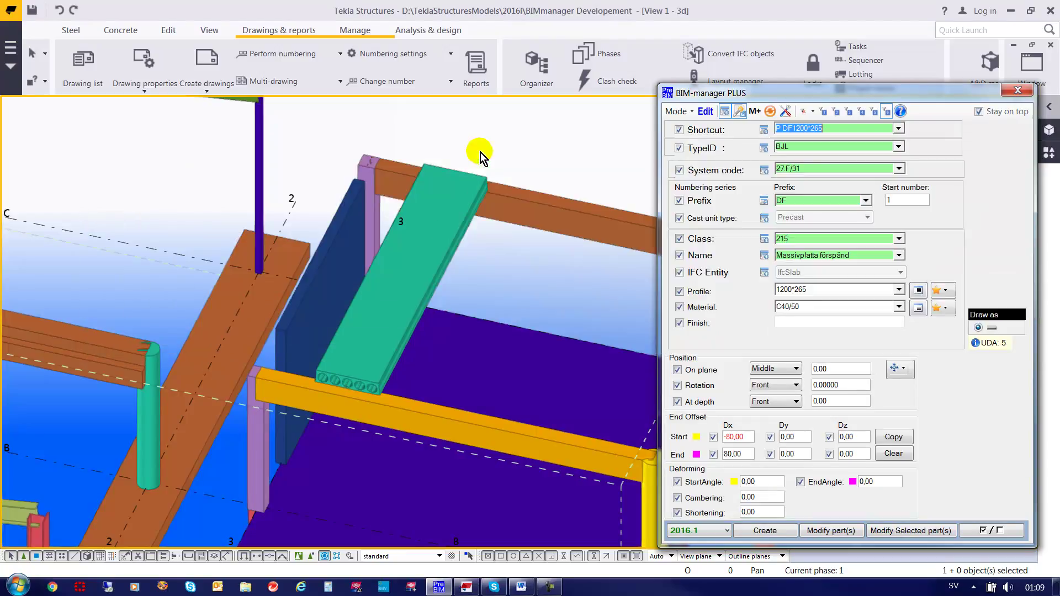
- Create two 1200*265 solid slabs between the grid B and C beams, spaced apart beside the hollow-core slab
{"action": "left_click", "coordinate": [767, 533]}
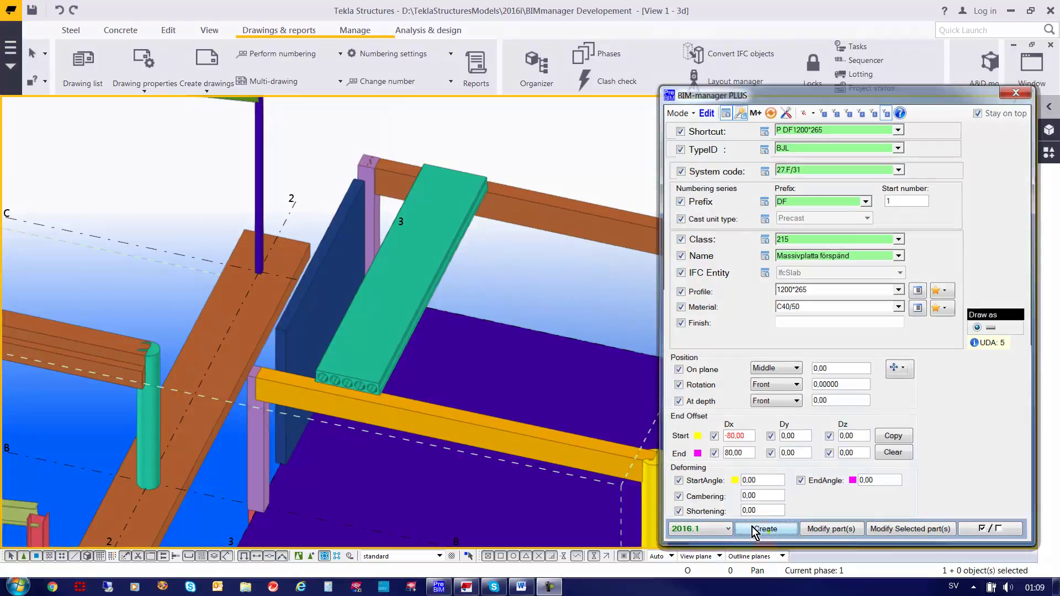
{"action": "left_click", "coordinate": [438, 407]}
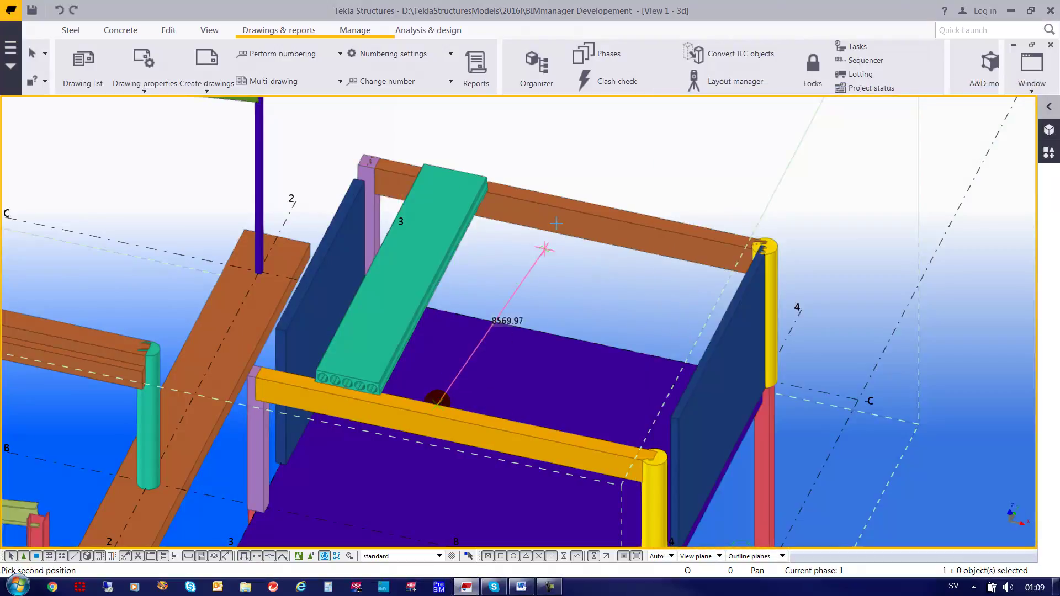
{"action": "left_click", "coordinate": [543, 205]}
{"action": "left_click", "coordinate": [536, 424]}
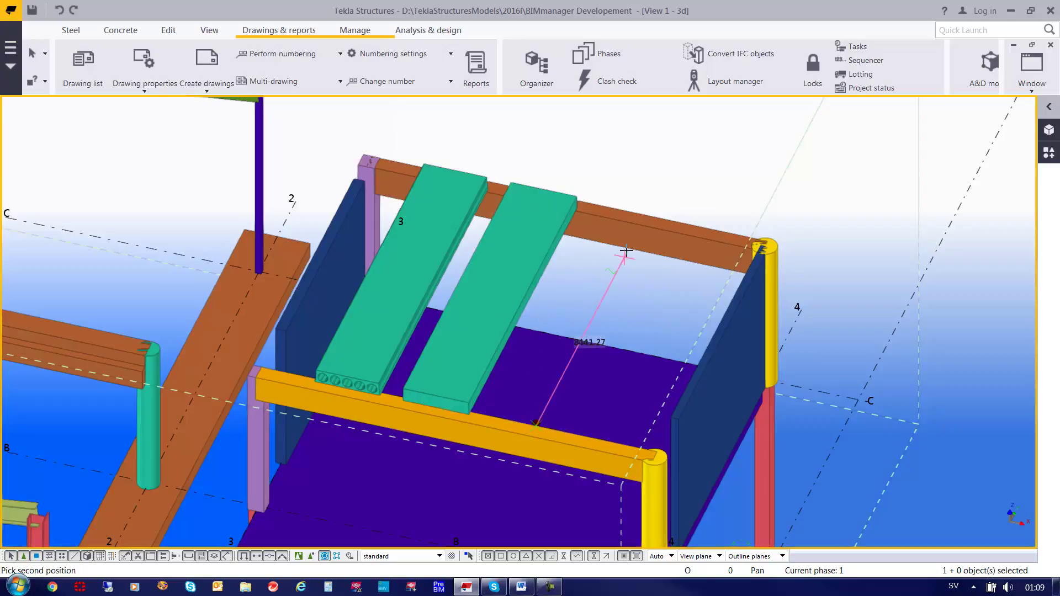
{"action": "left_click", "coordinate": [641, 227]}
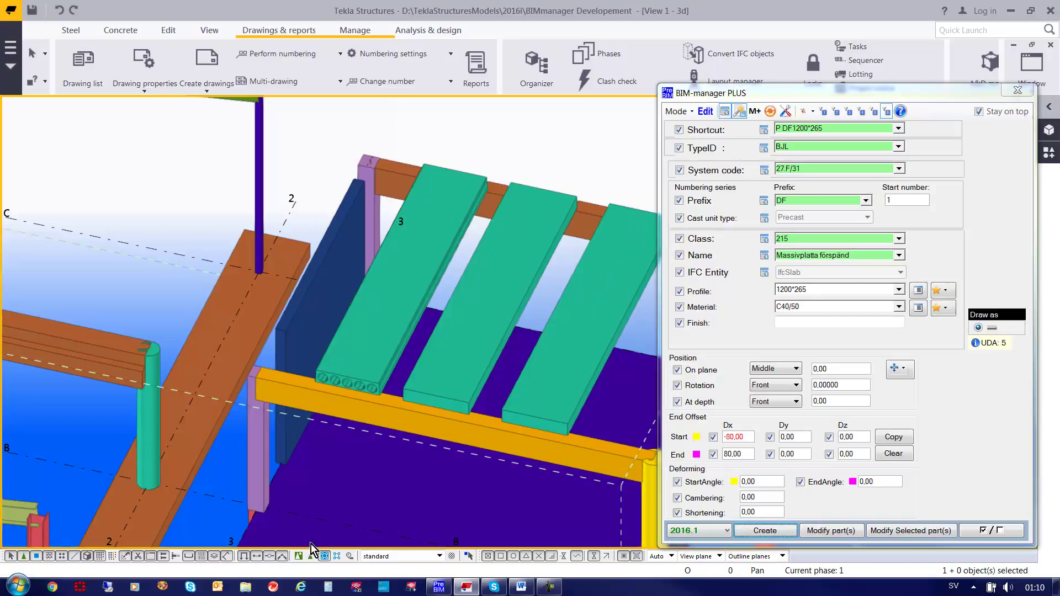
- Change the profile of the solid slab nearest grid line 4 to 869*265 and apply it to that part only
{"action": "left_click", "coordinate": [591, 331]}
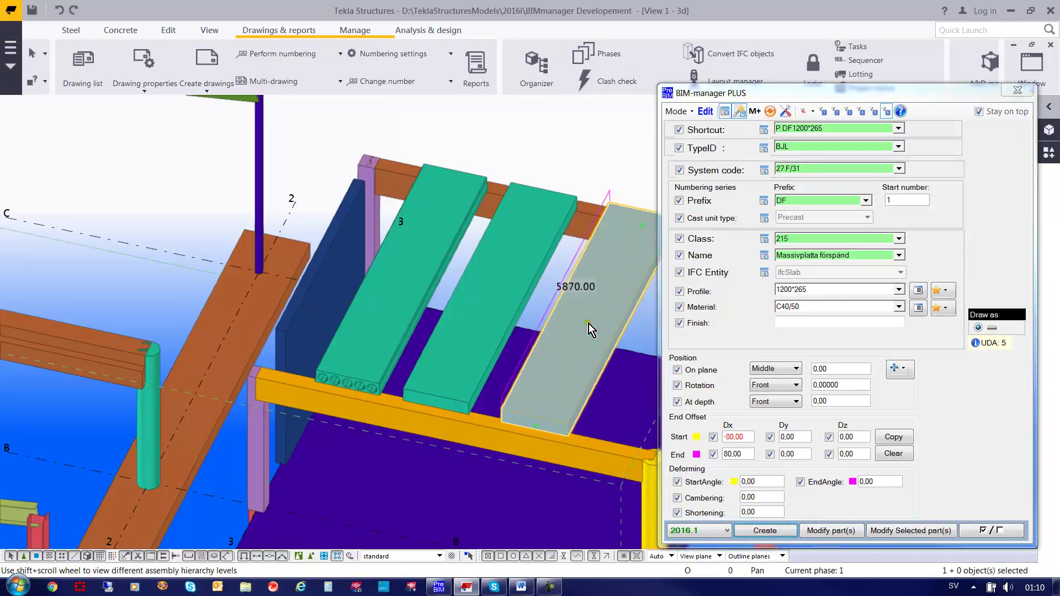
{"action": "left_click", "coordinate": [789, 288]}
{"action": "left_click", "coordinate": [791, 287]}
{"action": "key", "text": "BackSpace"}
{"action": "key", "text": "BackSpace"}
{"action": "key", "text": "BackSpace"}
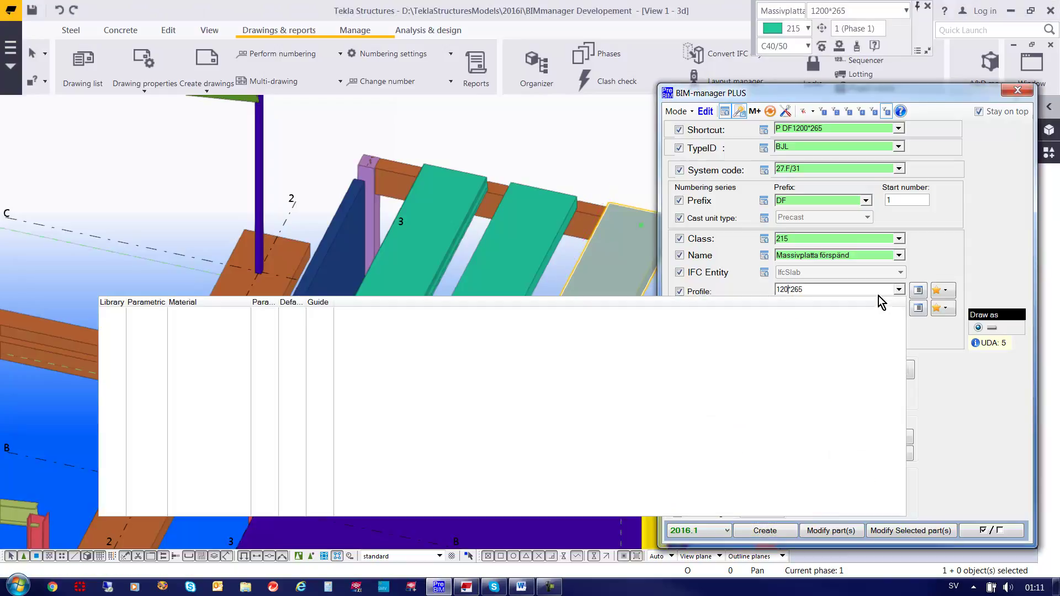
{"action": "key", "text": "BackSpace"}
{"action": "type", "text": "869"}
{"action": "key", "text": "Tab"}
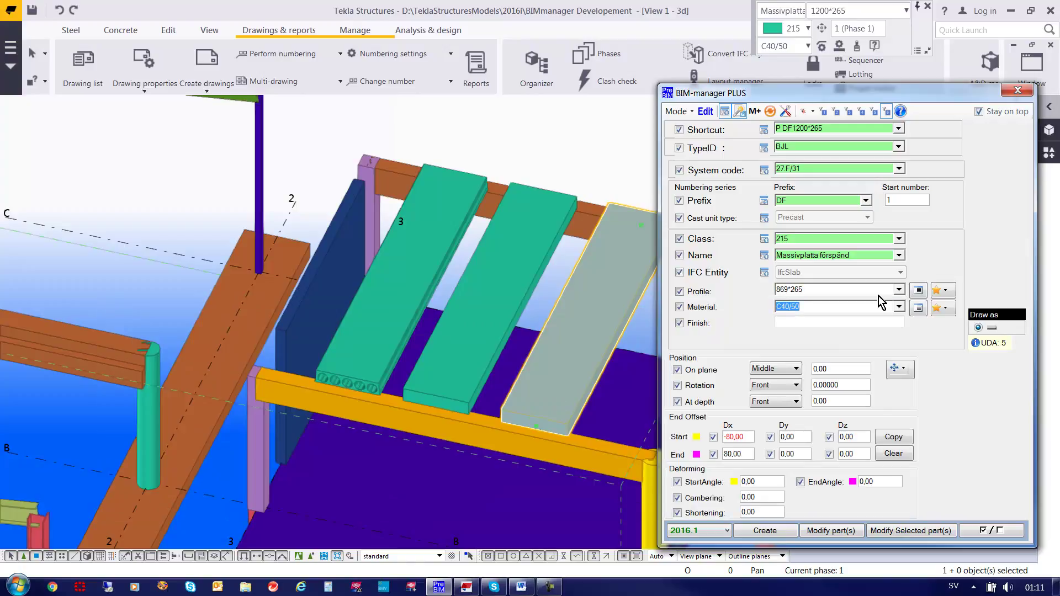
{"action": "left_click", "coordinate": [918, 533]}
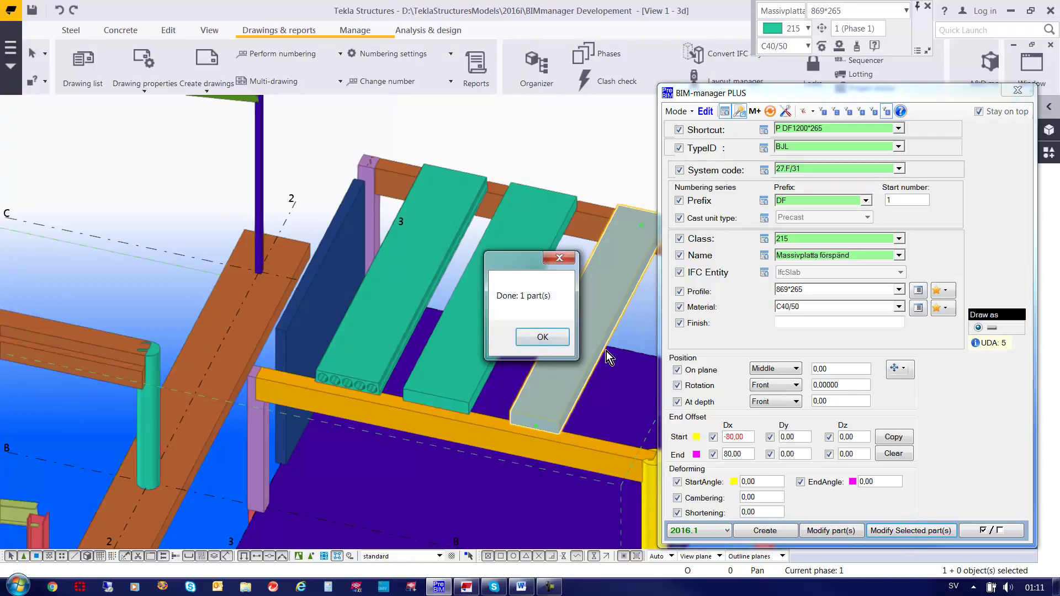
{"action": "left_click", "coordinate": [543, 337]}
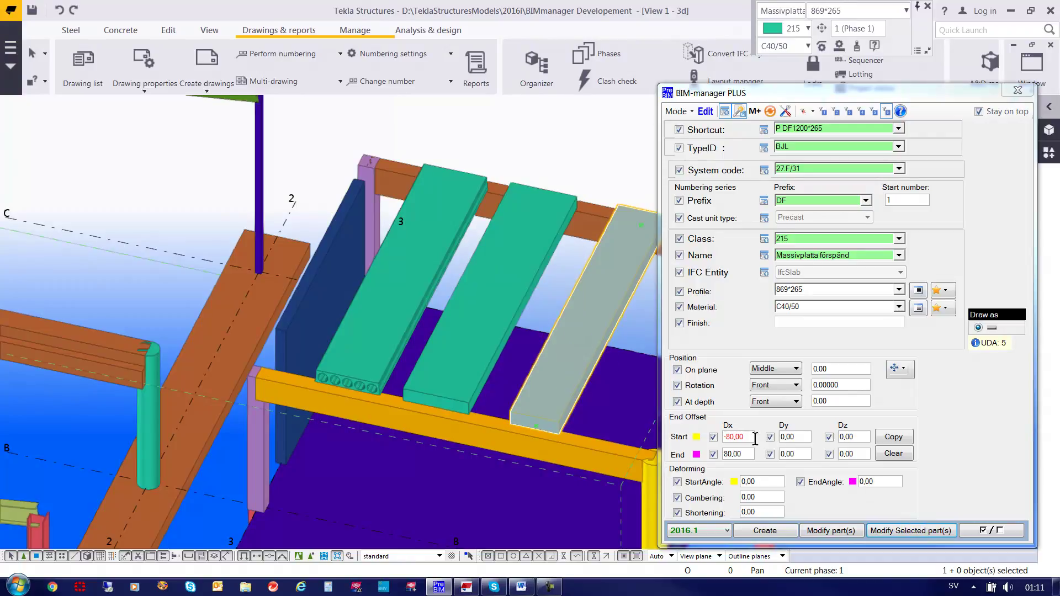
{"action": "left_click", "coordinate": [639, 333]}
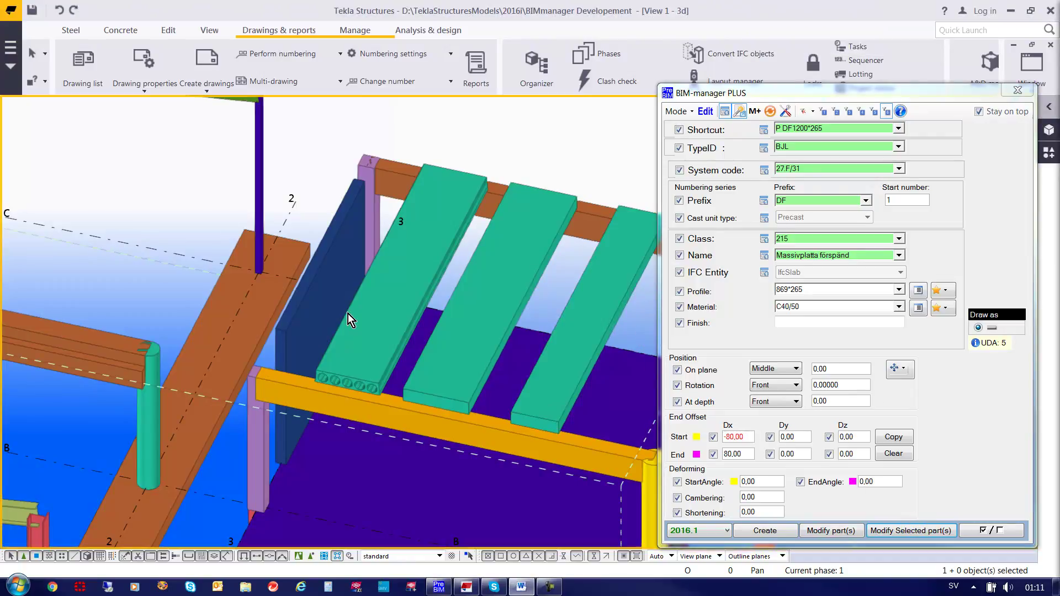
{"action": "scroll", "coordinate": [347, 313], "scroll_direction": "down", "scroll_amount": 5}
{"action": "scroll", "coordinate": [405, 290], "scroll_direction": "up", "scroll_amount": 1}
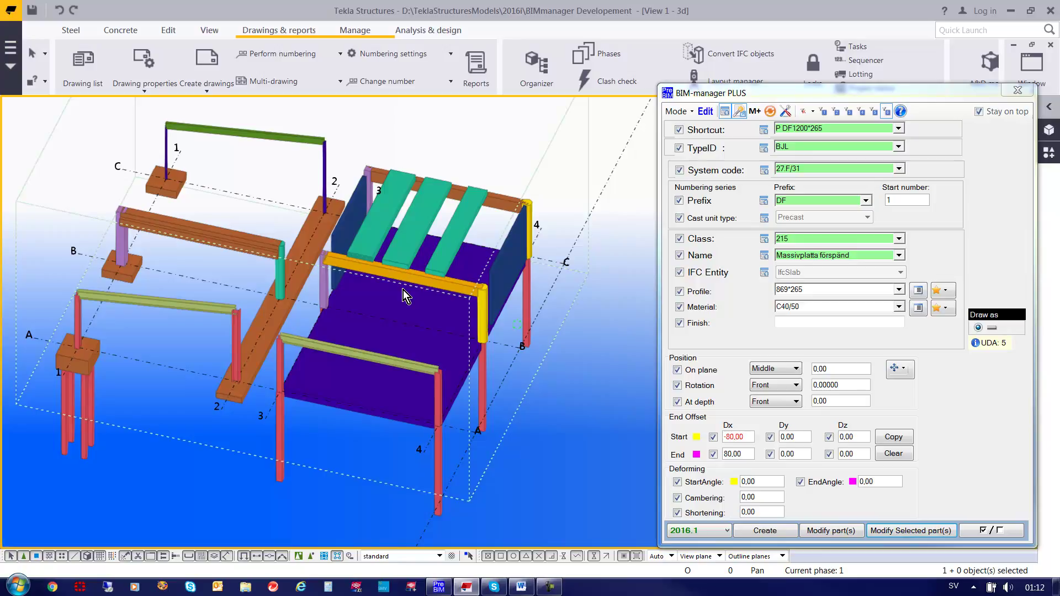
- Generate the assembly list report for all assemblies in the model and arrange it beside the 3D view
{"action": "left_click", "coordinate": [1018, 90]}
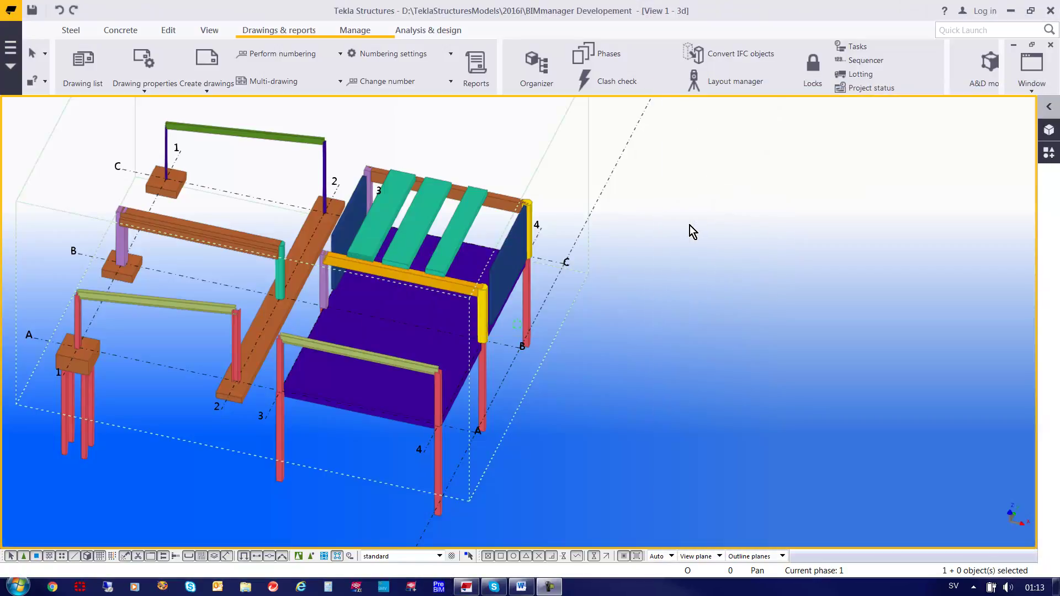
{"action": "middle_click_drag", "start_coordinate": [591, 220], "coordinate": [703, 235]}
{"action": "middle_click_drag", "start_coordinate": [629, 316], "coordinate": [611, 292], "text": "ctrl"}
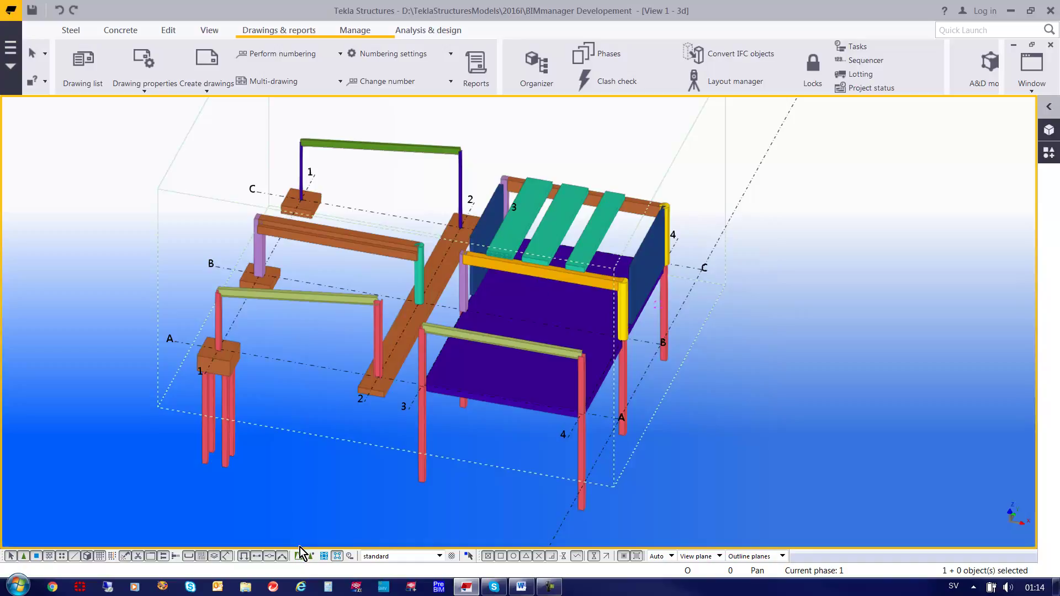
{"action": "left_click", "coordinate": [324, 556]}
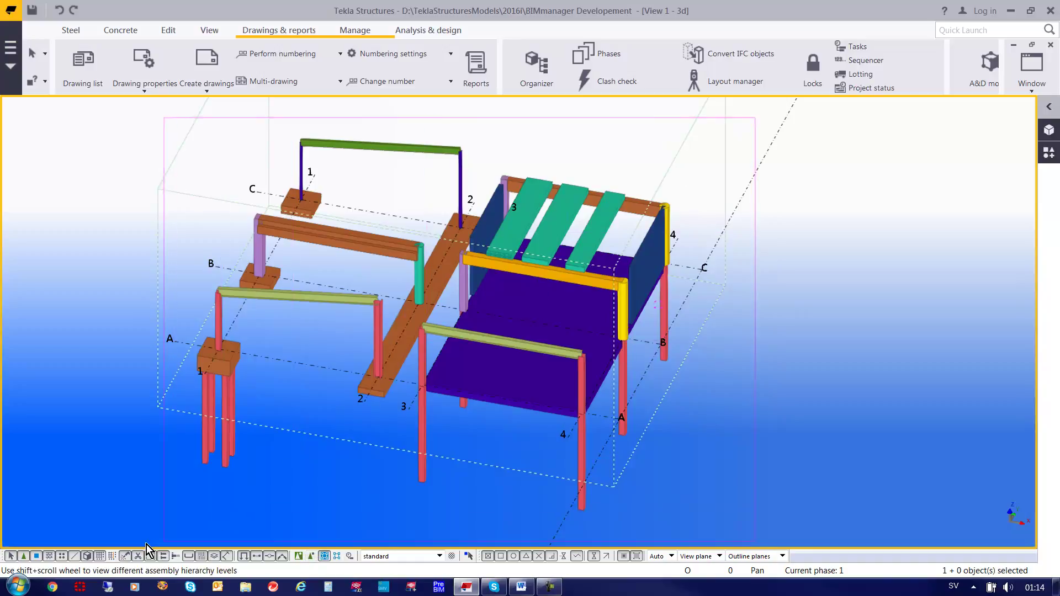
{"action": "key", "text": "ctrl+a"}
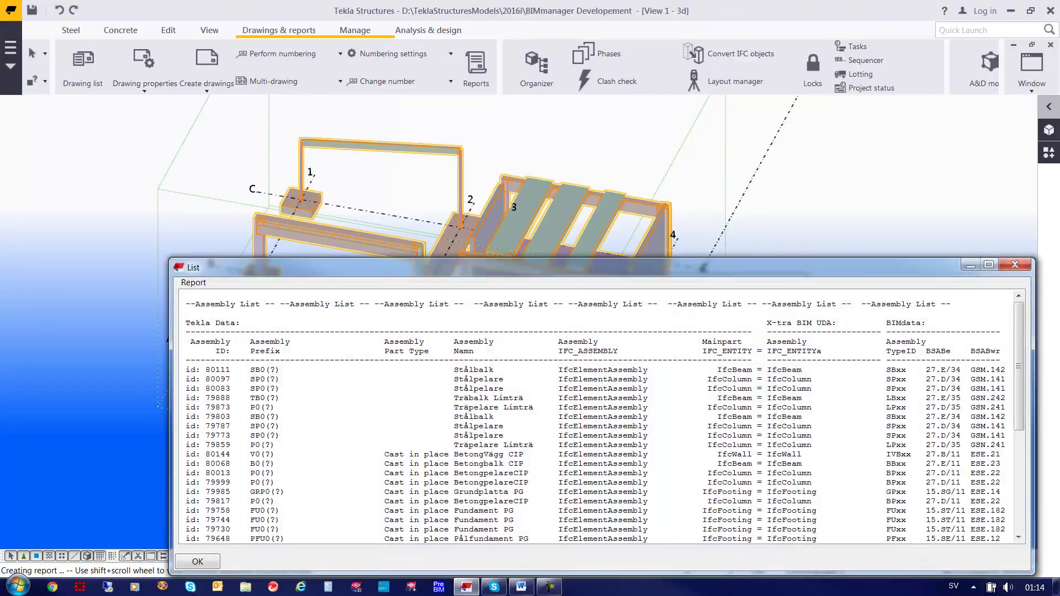
{"action": "left_click_drag", "start_coordinate": [894, 269], "coordinate": [903, 256]}
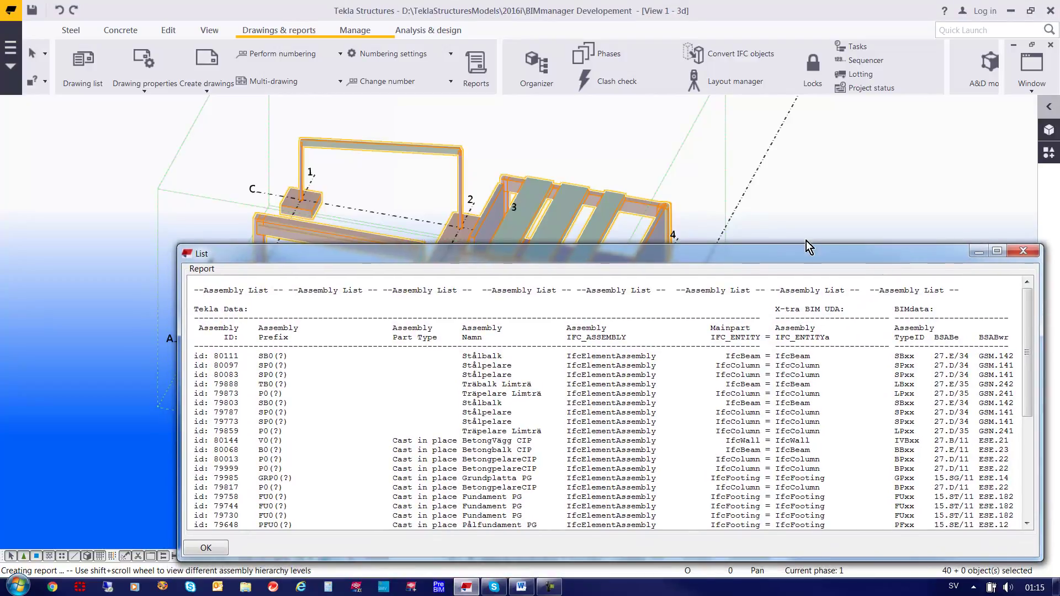
{"action": "middle_click_drag", "start_coordinate": [550, 220], "coordinate": [162, 153]}
{"action": "scroll", "coordinate": [418, 167], "scroll_direction": "down", "scroll_amount": 6}
{"action": "scroll", "coordinate": [194, 165], "scroll_direction": "up", "scroll_amount": 3}
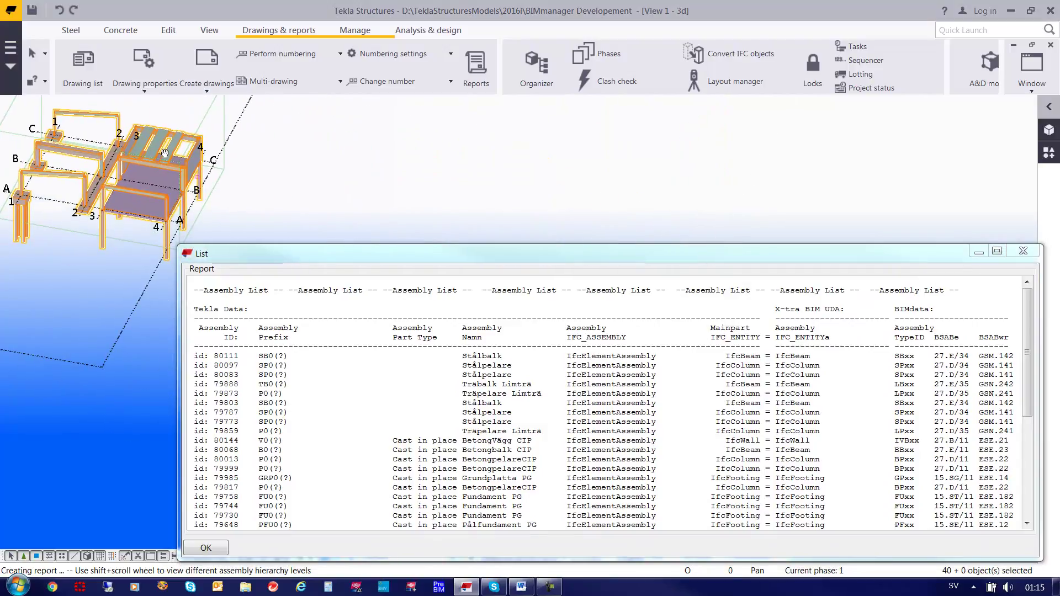
- Locate the Stålpelare, BetongVägg CIP, Betongbalk CIP, BetongpelareCIP and Grundplatta PG assemblies in the model from their report rows
{"action": "left_click", "coordinate": [567, 220]}
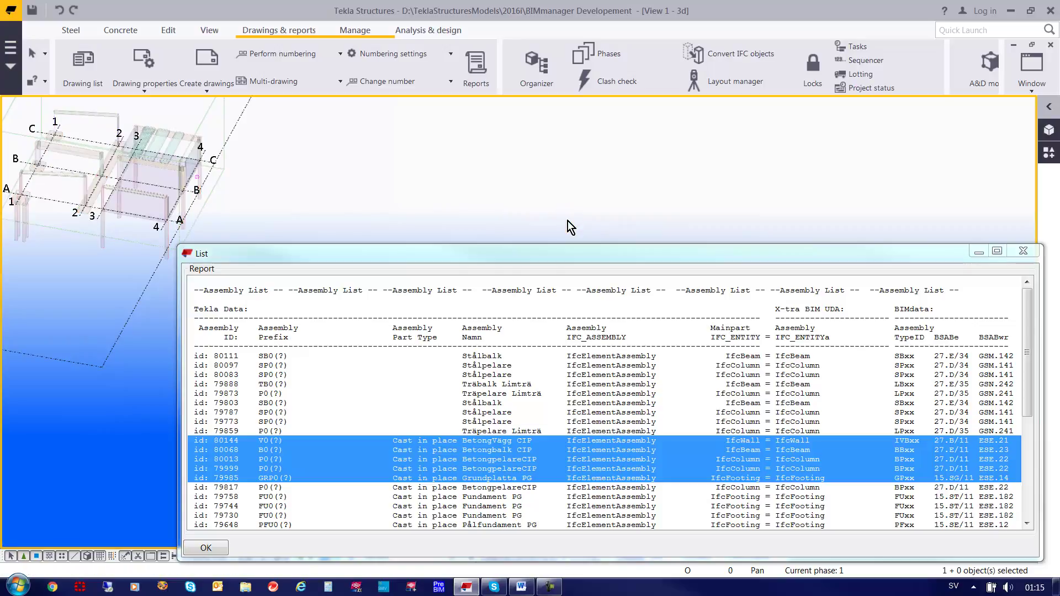
{"action": "left_click_drag", "start_coordinate": [513, 364], "coordinate": [516, 424]}
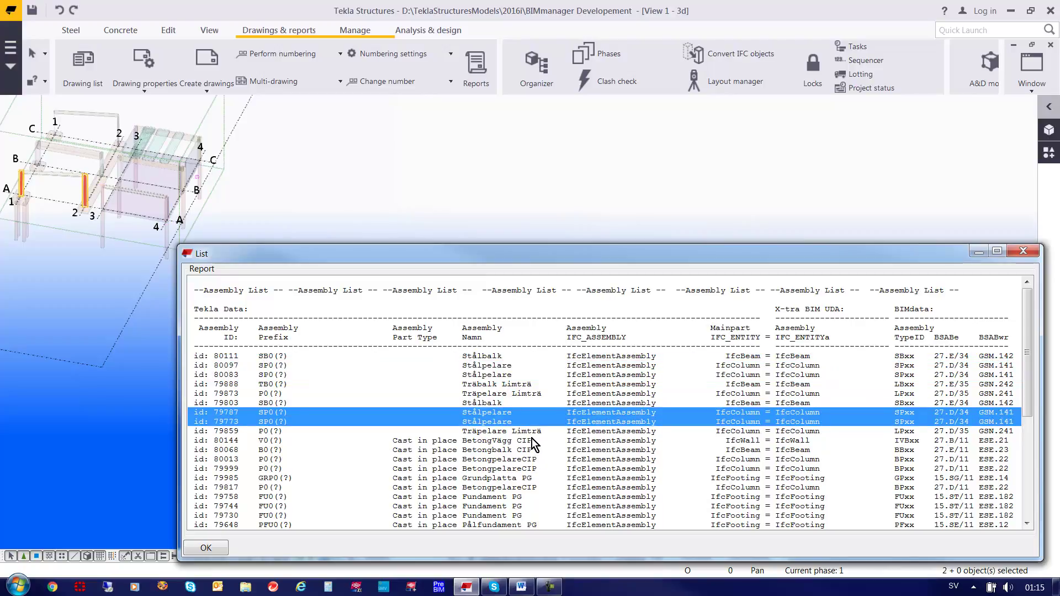
{"action": "left_click", "coordinate": [534, 441]}
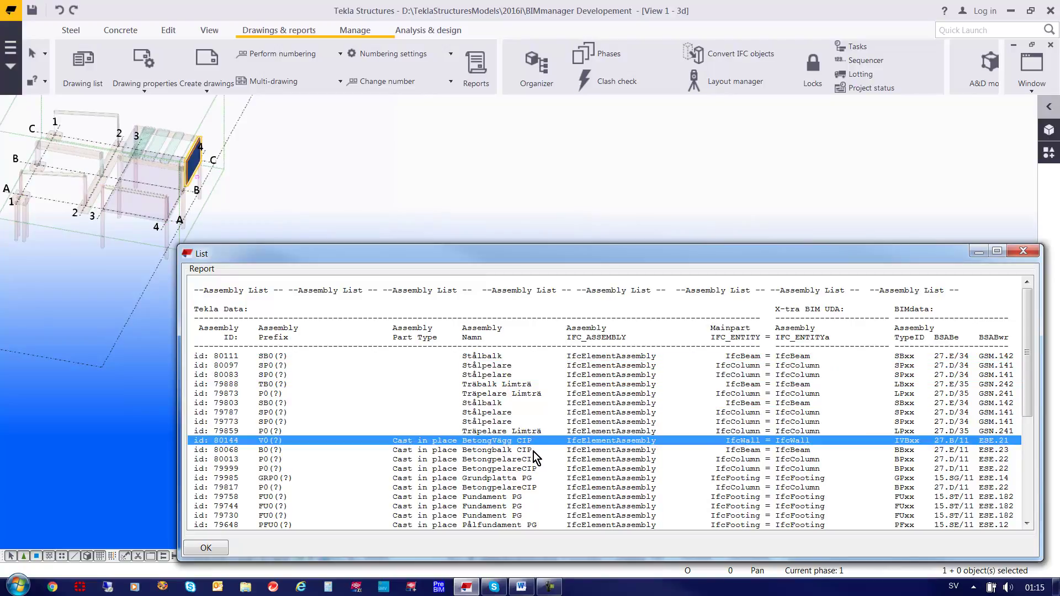
{"action": "left_click", "coordinate": [529, 450]}
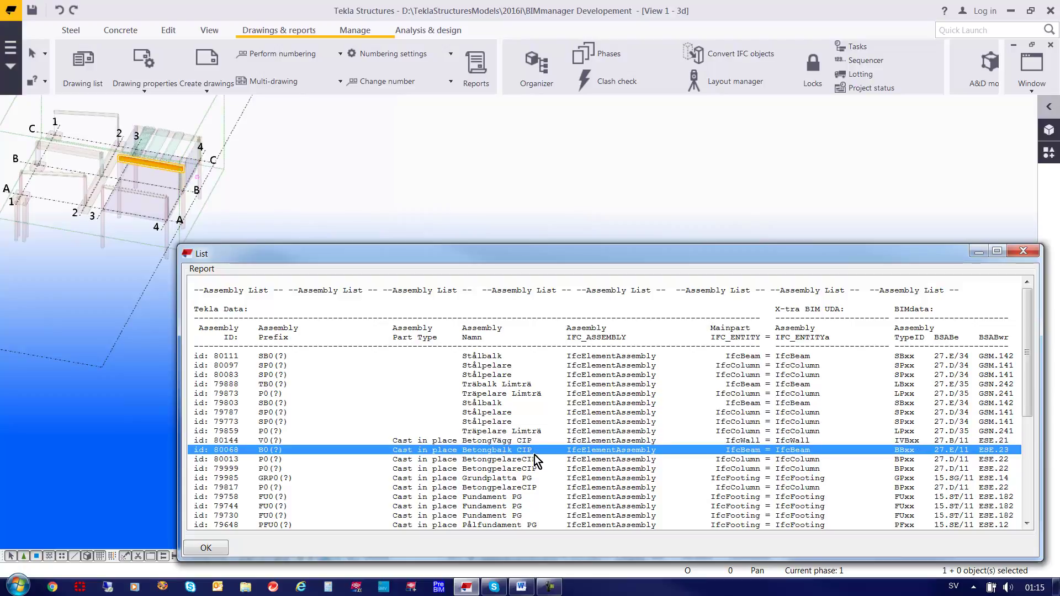
{"action": "left_click_drag", "start_coordinate": [544, 468], "coordinate": [565, 476]}
- Enlarge the assembly list, highlight all listed assemblies in the model through their rows, and close the report
{"action": "left_click_drag", "start_coordinate": [677, 245], "coordinate": [700, 43]}
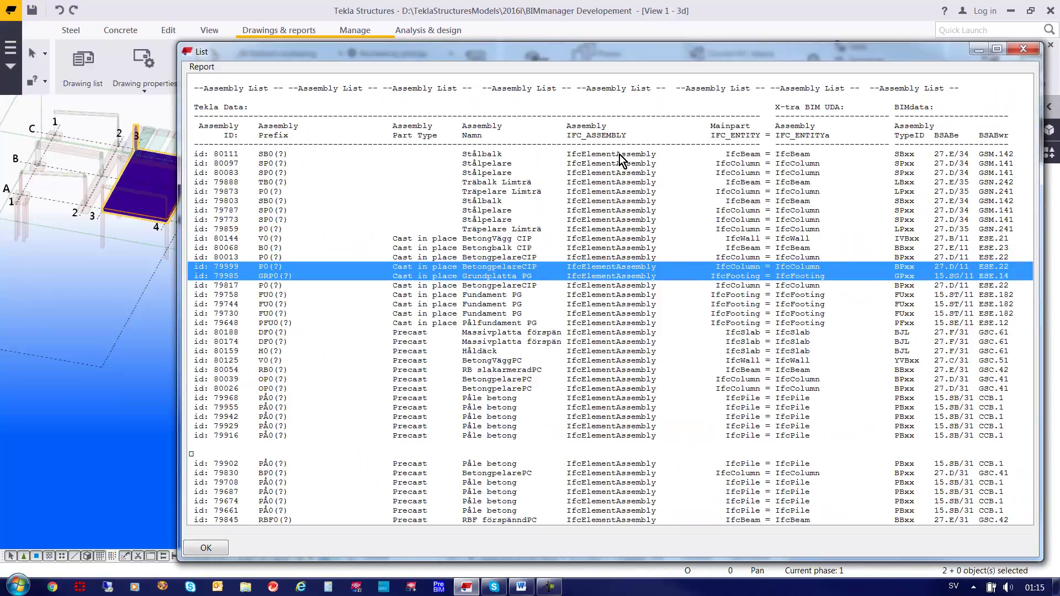
{"action": "left_click_drag", "start_coordinate": [621, 157], "coordinate": [627, 521]}
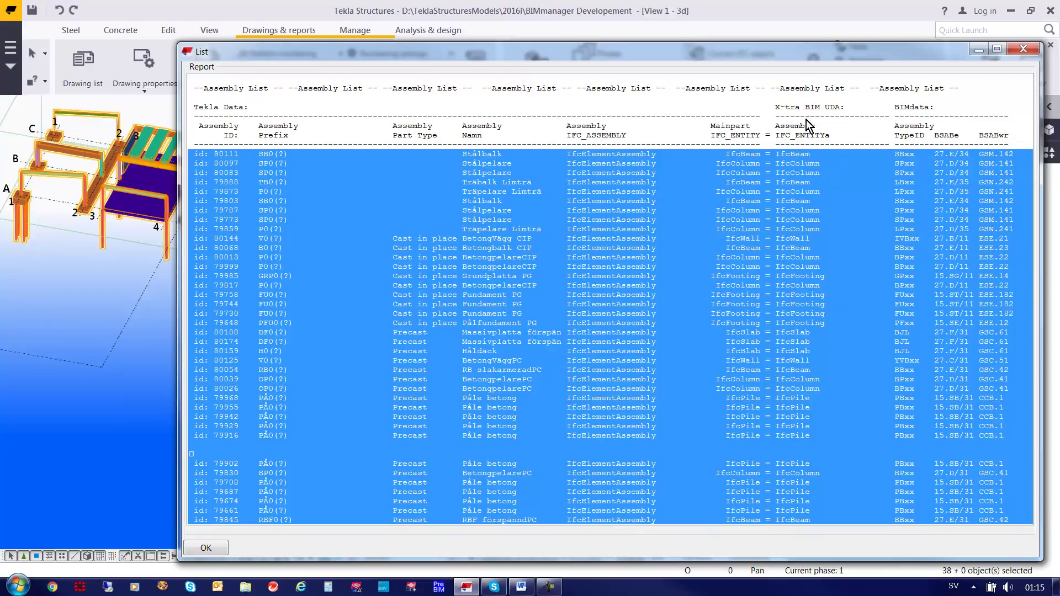
{"action": "left_click", "coordinate": [808, 79]}
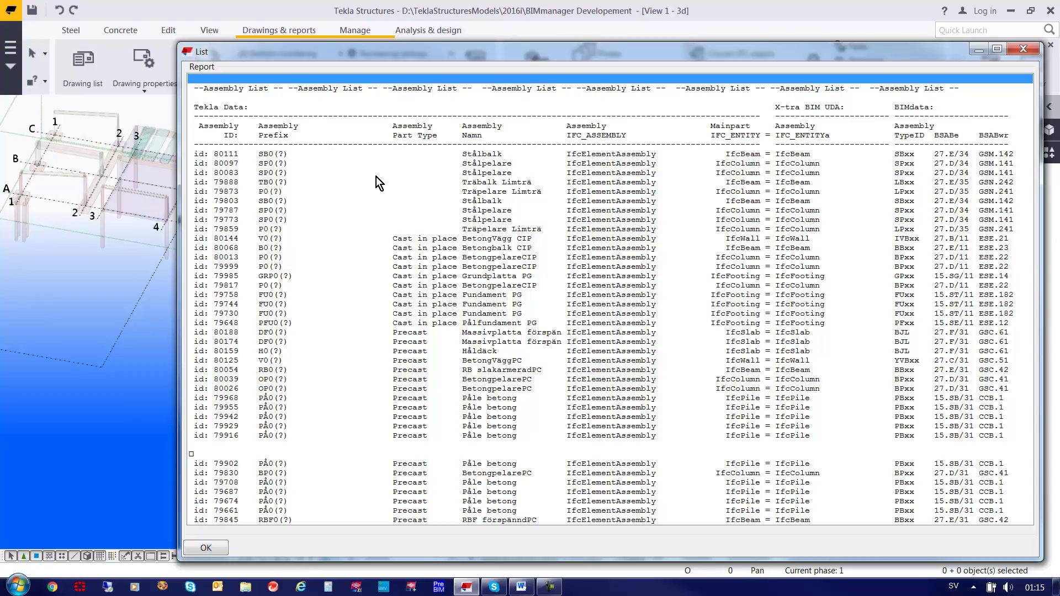
{"action": "key", "text": "Return"}
- Select all assemblies in the model and number the series of the selected objects
{"action": "middle_click_drag", "start_coordinate": [397, 324], "coordinate": [672, 393]}
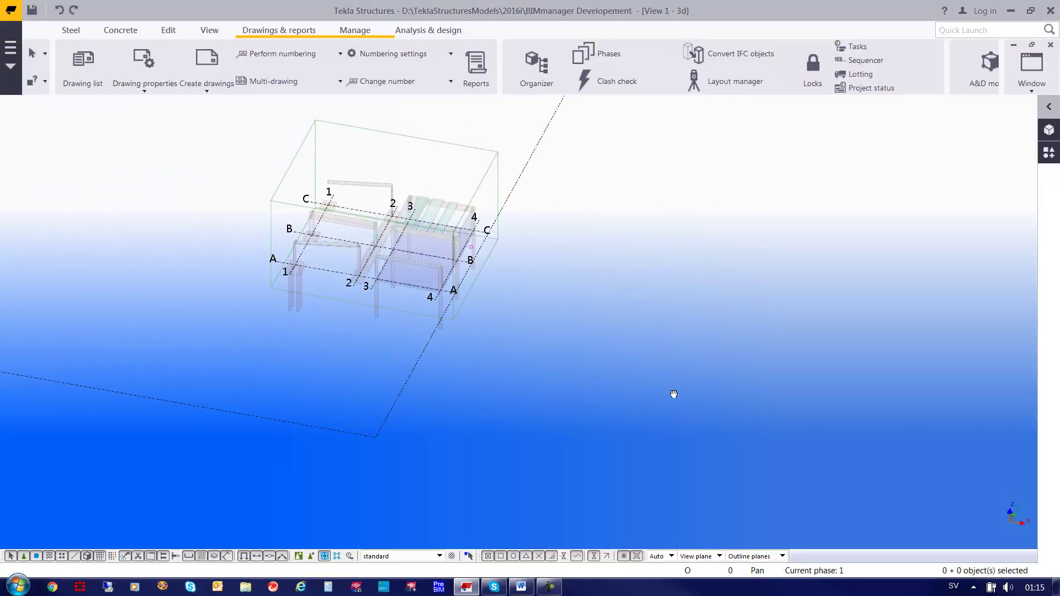
{"action": "left_click_drag", "start_coordinate": [372, 298], "coordinate": [204, 424]}
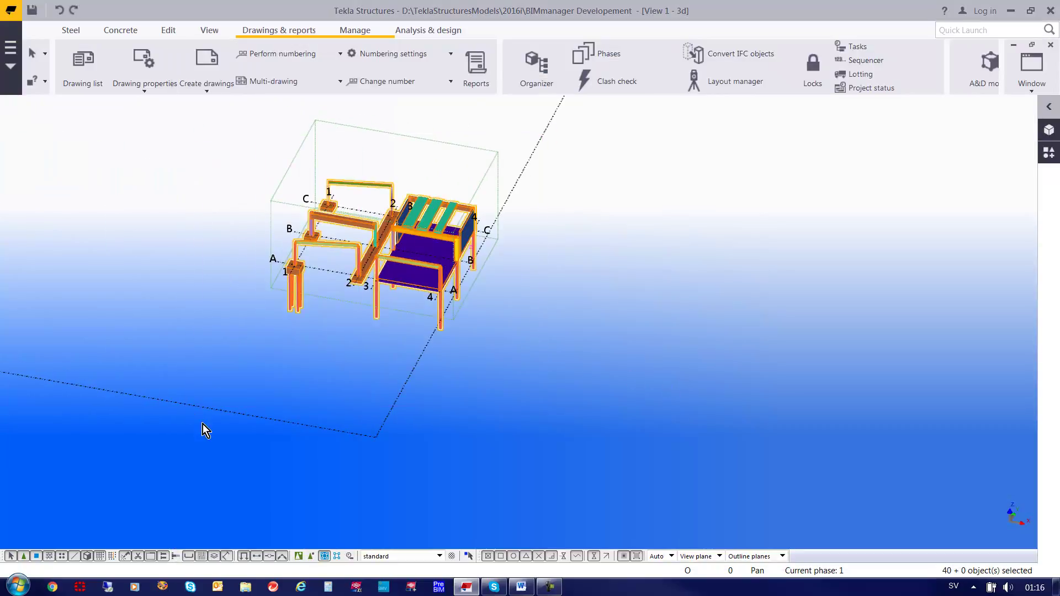
{"action": "left_click", "coordinate": [271, 56]}
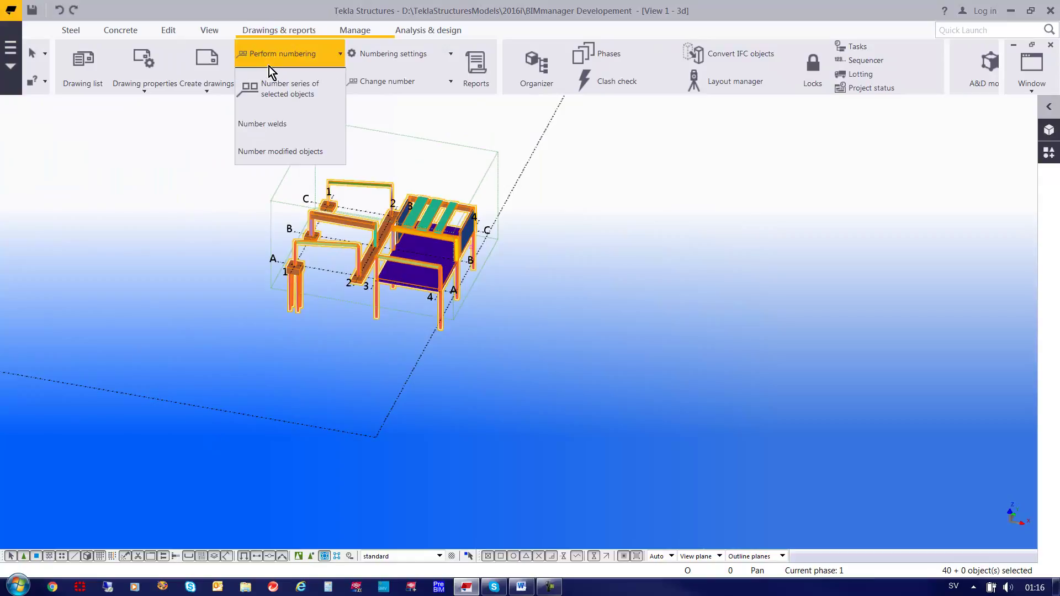
{"action": "left_click", "coordinate": [266, 88]}
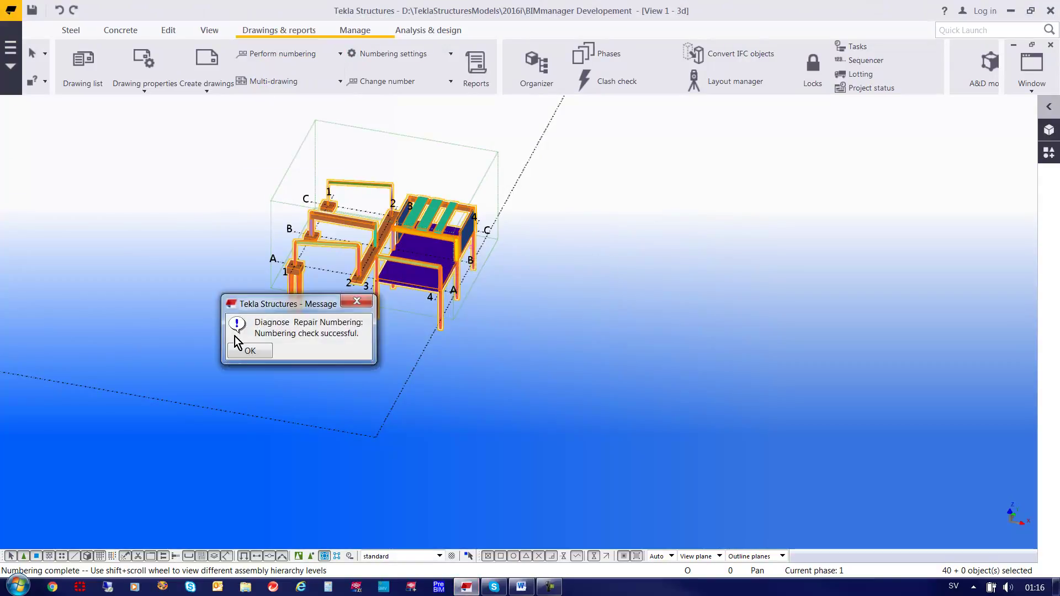
{"action": "left_click", "coordinate": [248, 350]}
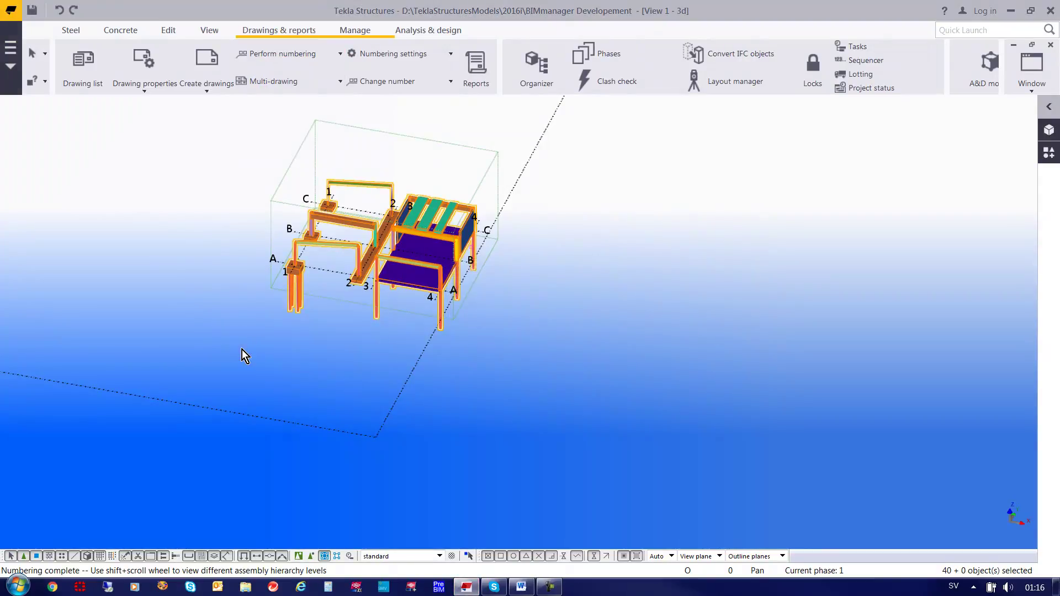
- Export the selected objects to IFC with the BIMmanager-Test1 settings, replacing the existing BIMmanagerDevelopement file
{"action": "left_click", "coordinate": [10, 64]}
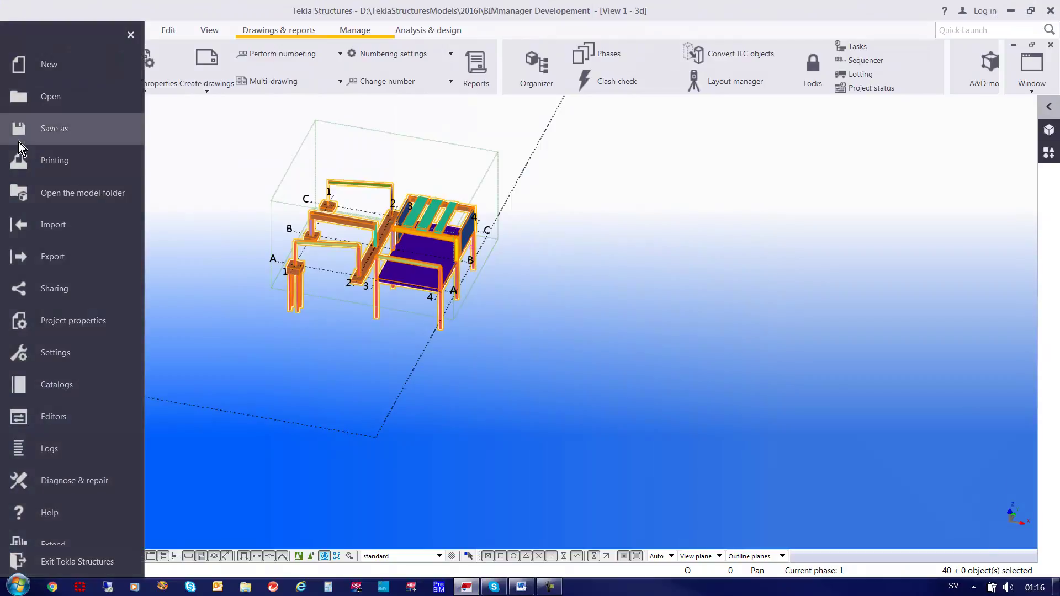
{"action": "left_click", "coordinate": [47, 257]}
{"action": "left_click", "coordinate": [208, 120]}
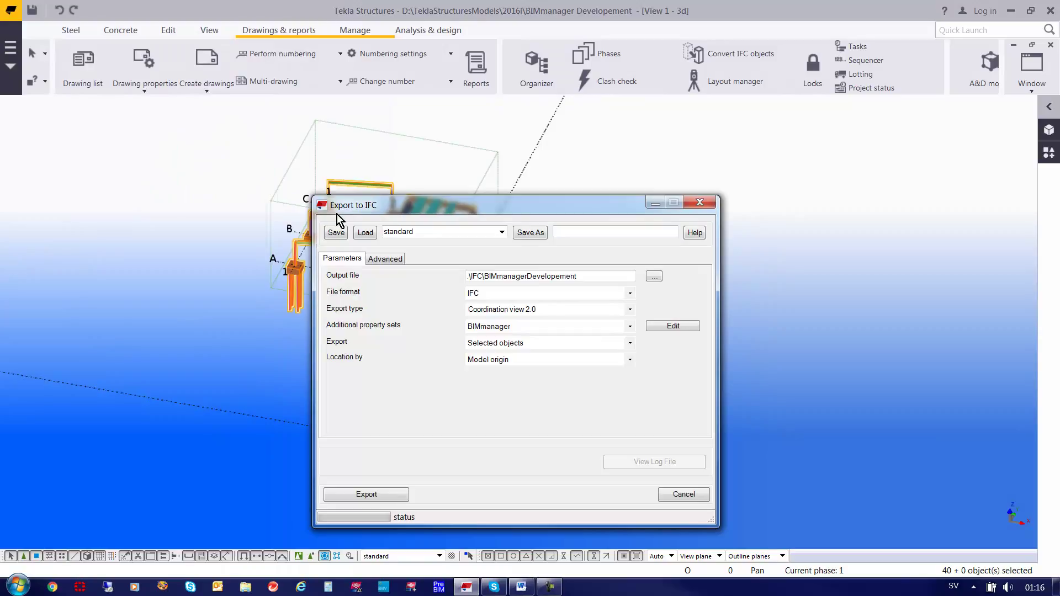
{"action": "left_click", "coordinate": [365, 232]}
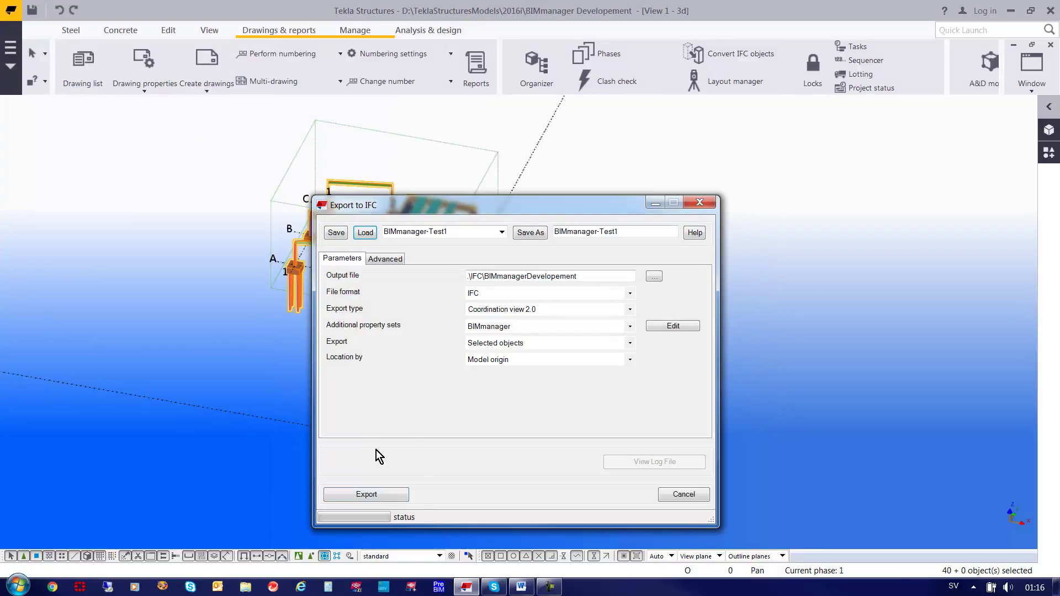
{"action": "left_click", "coordinate": [389, 493]}
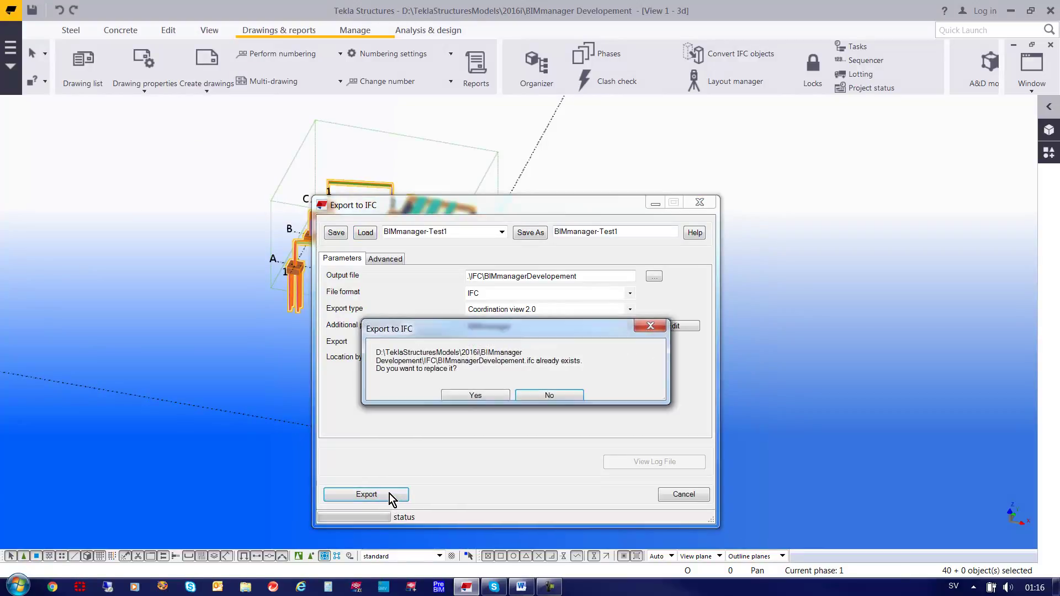
{"action": "left_click", "coordinate": [499, 396]}
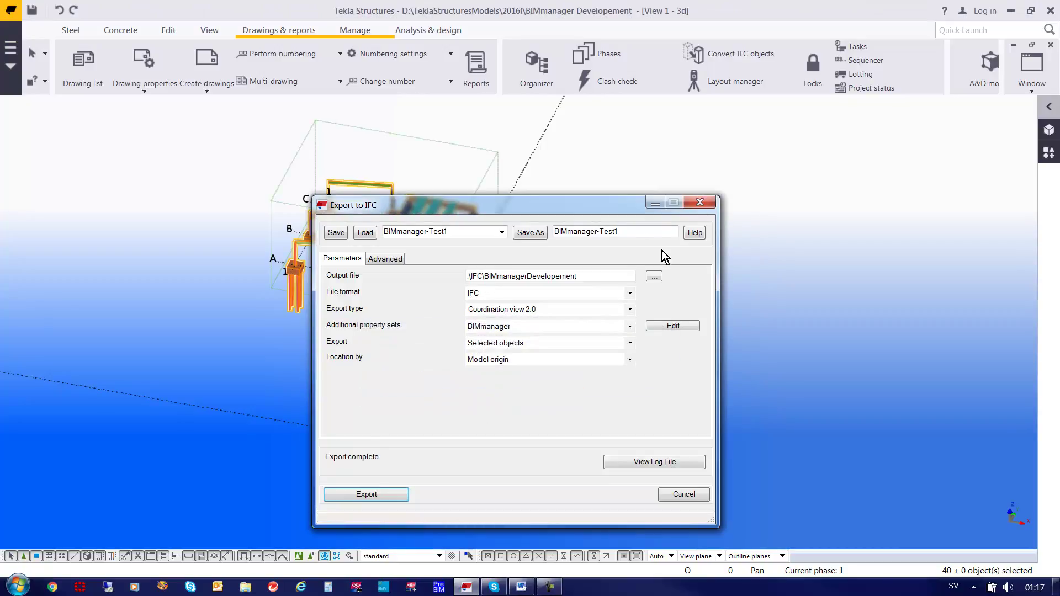
{"action": "left_click", "coordinate": [698, 203]}
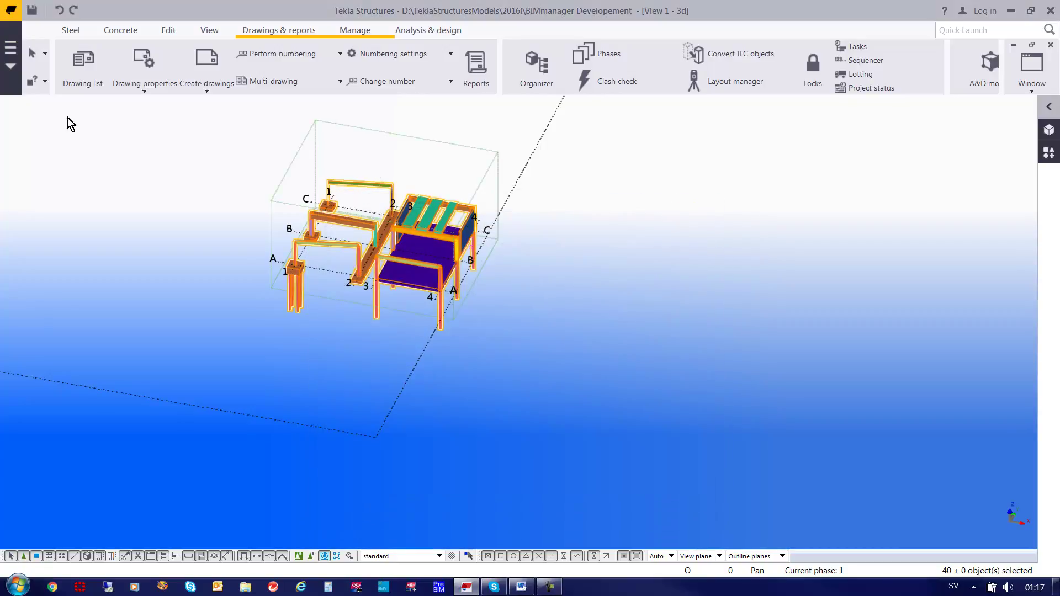
- Open BIMmanagerDevelopement.ifc from the model's IFC folder in Solibri Model Viewer and close the folder window
{"action": "left_click", "coordinate": [9, 52]}
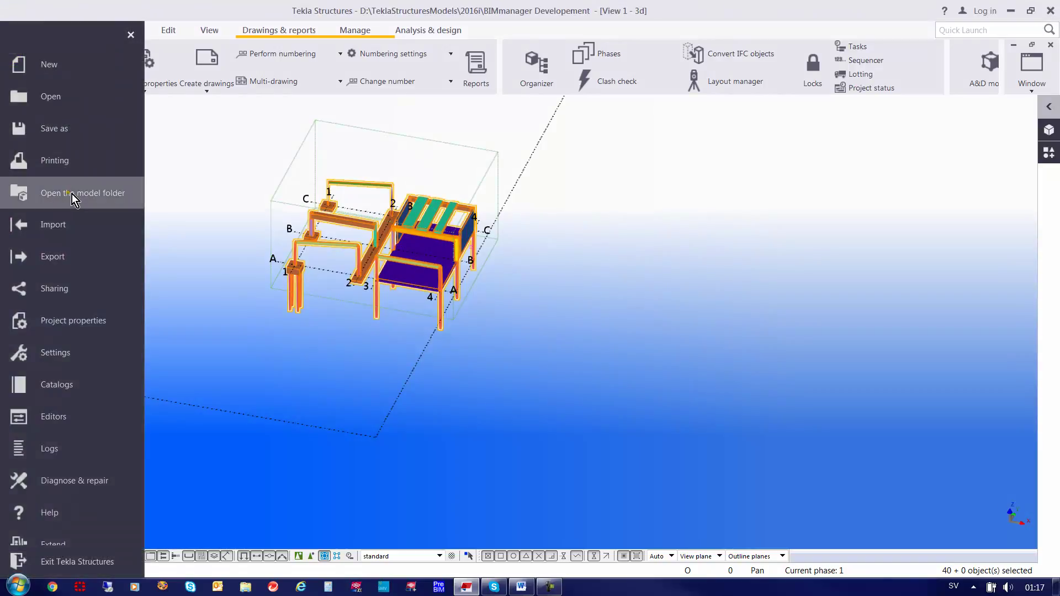
{"action": "left_click", "coordinate": [72, 194]}
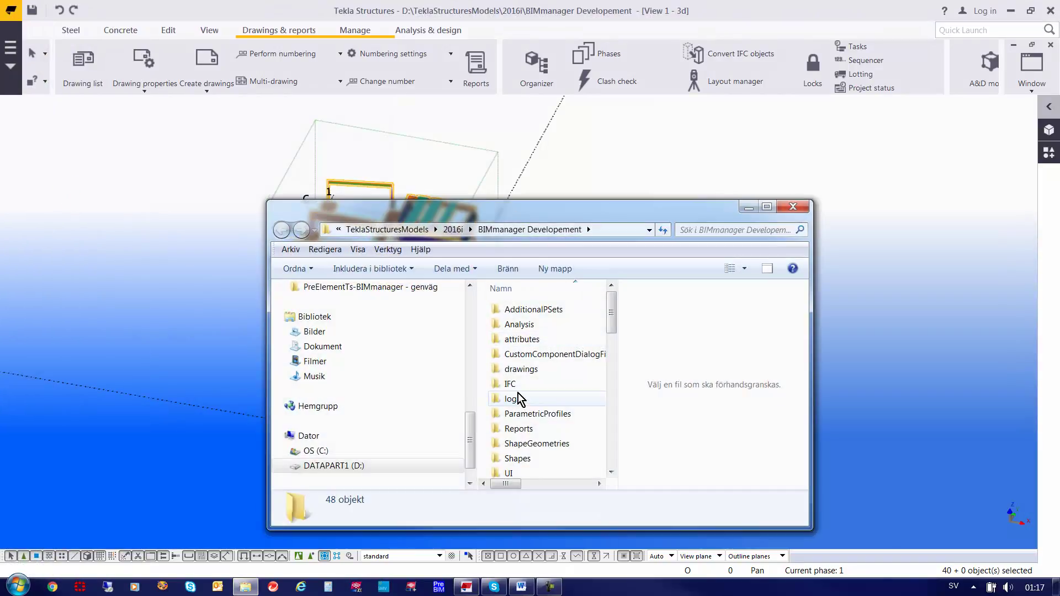
{"action": "double_click", "coordinate": [512, 385]}
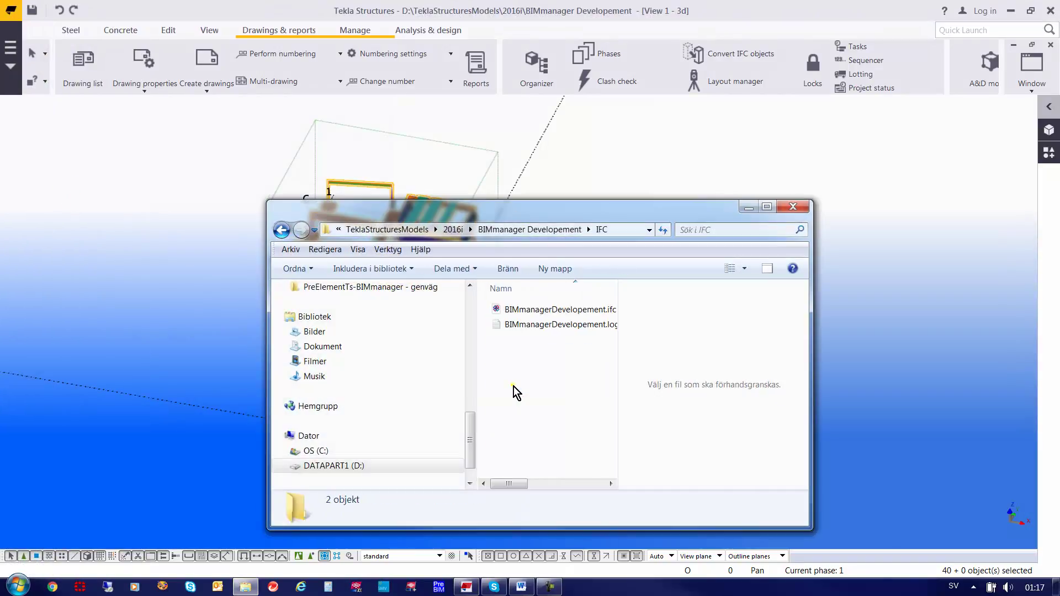
{"action": "double_click", "coordinate": [547, 311]}
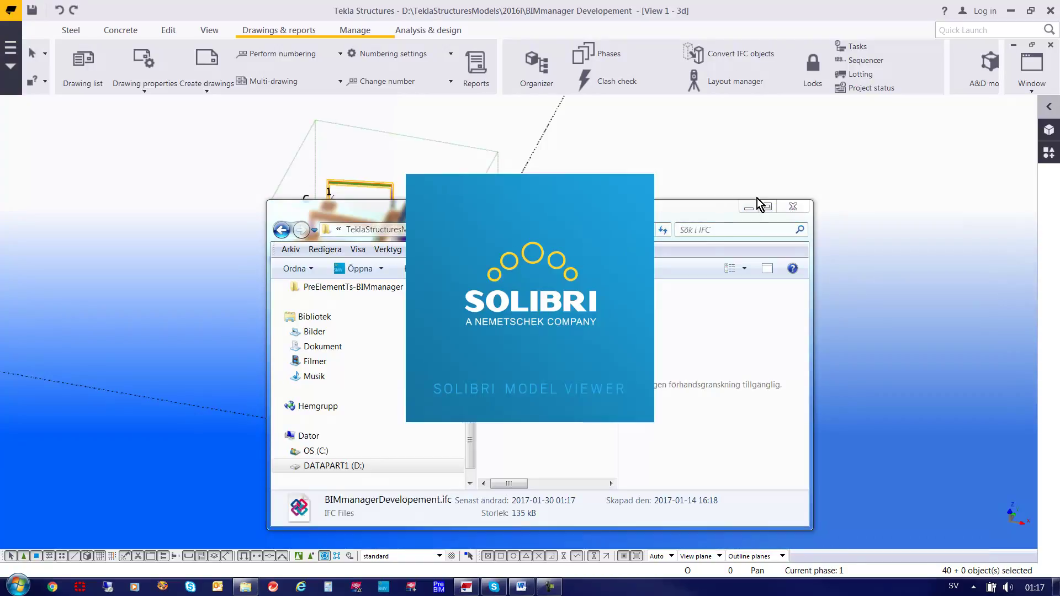
{"action": "left_click", "coordinate": [794, 208]}
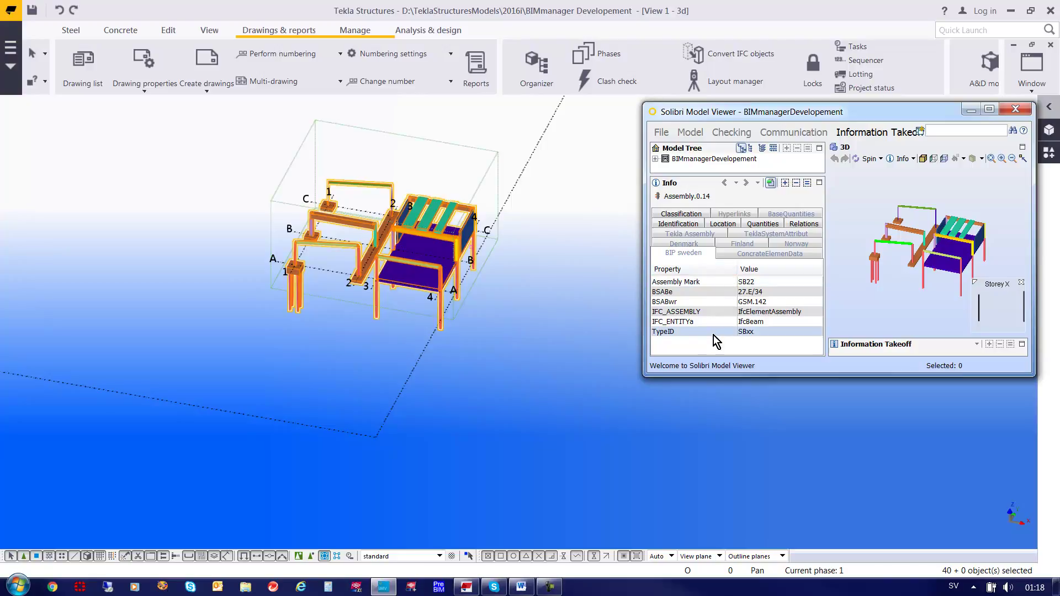
{"action": "middle_click_drag", "start_coordinate": [467, 316], "coordinate": [257, 278]}
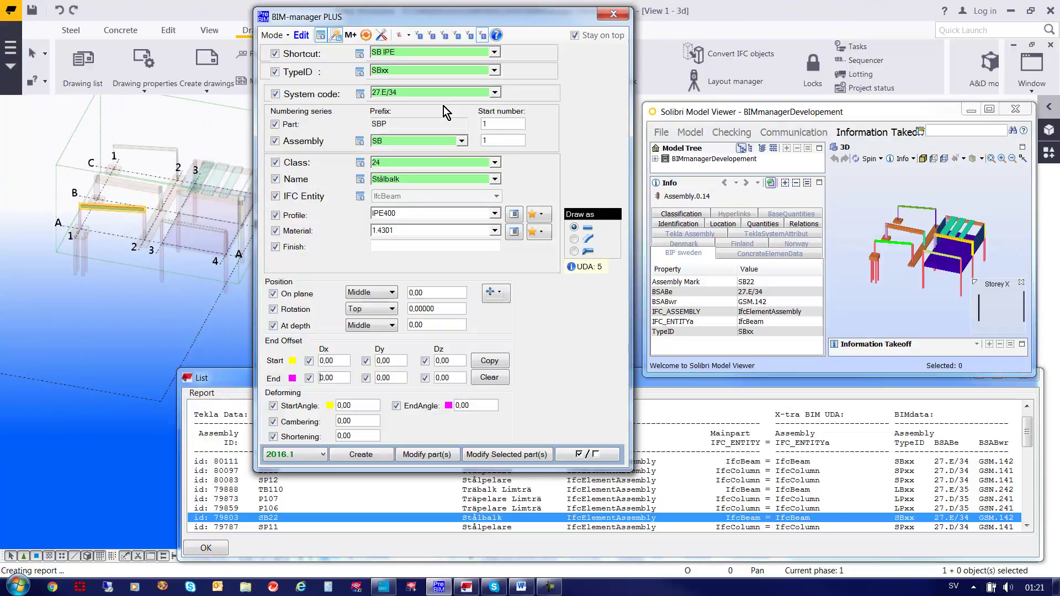